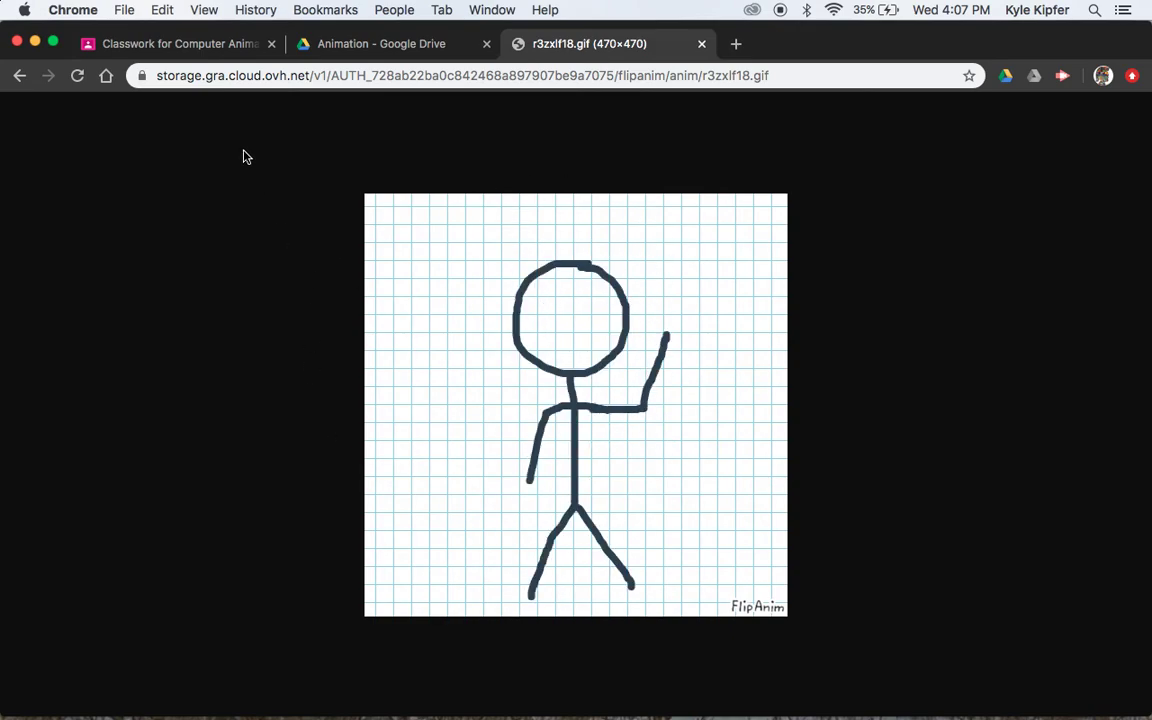
# Go back from the waving stick-figure GIF to the previous page
pyautogui.click(19, 77)
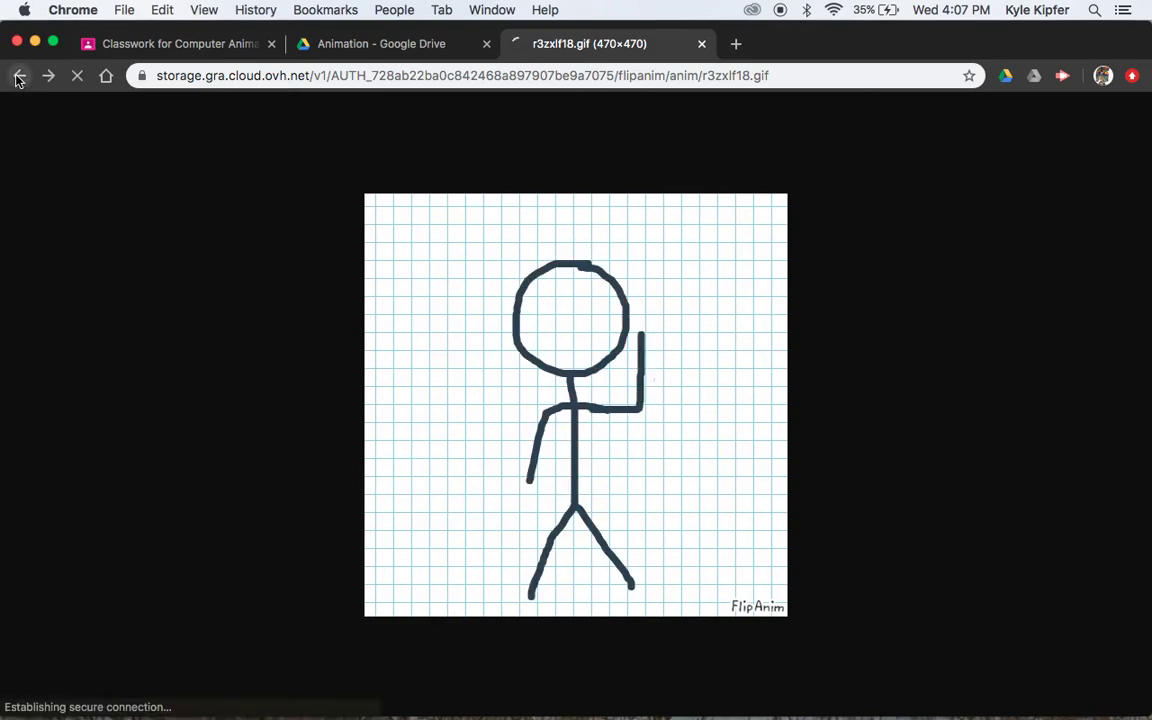
# Return to the hola! page and the FlipAnim home editor, then log out from the profile page
pyautogui.click(19, 77)
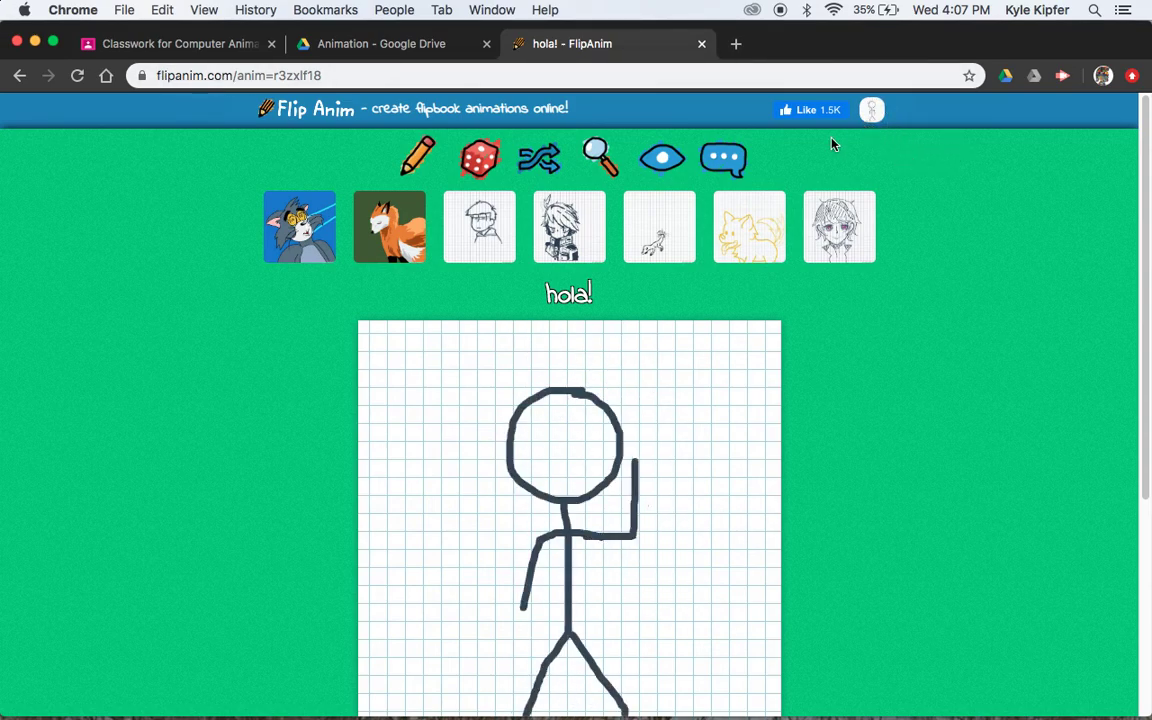
pyautogui.click(300, 112)
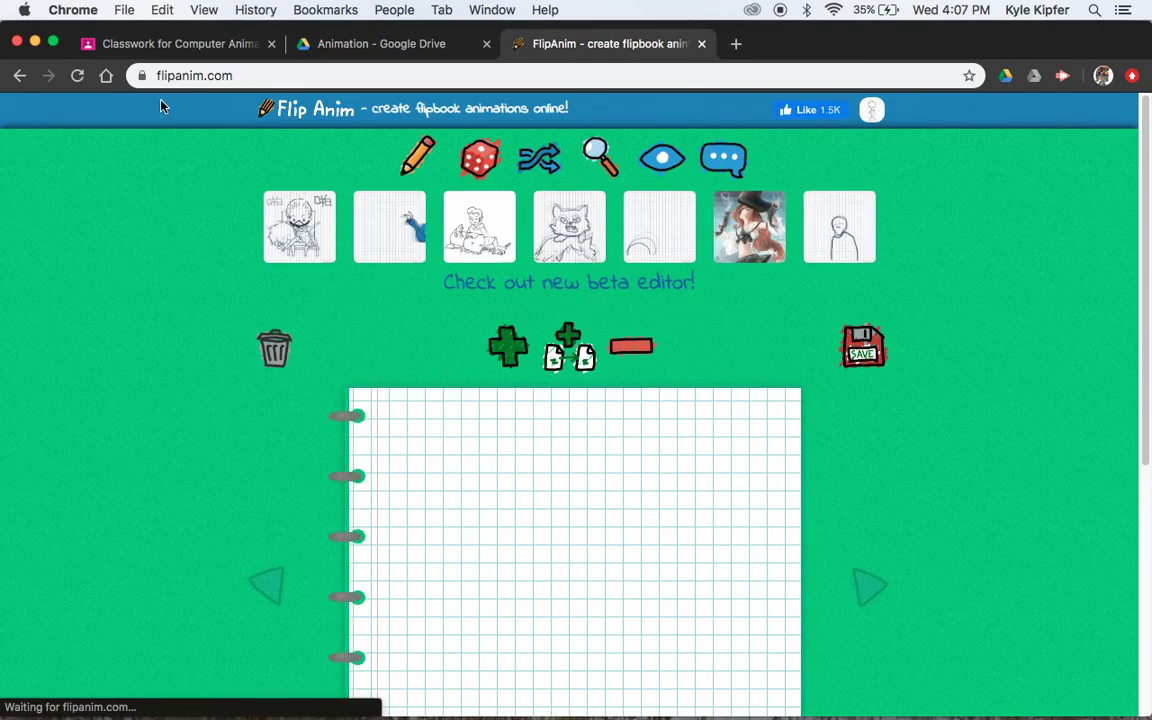
pyautogui.click(880, 117)
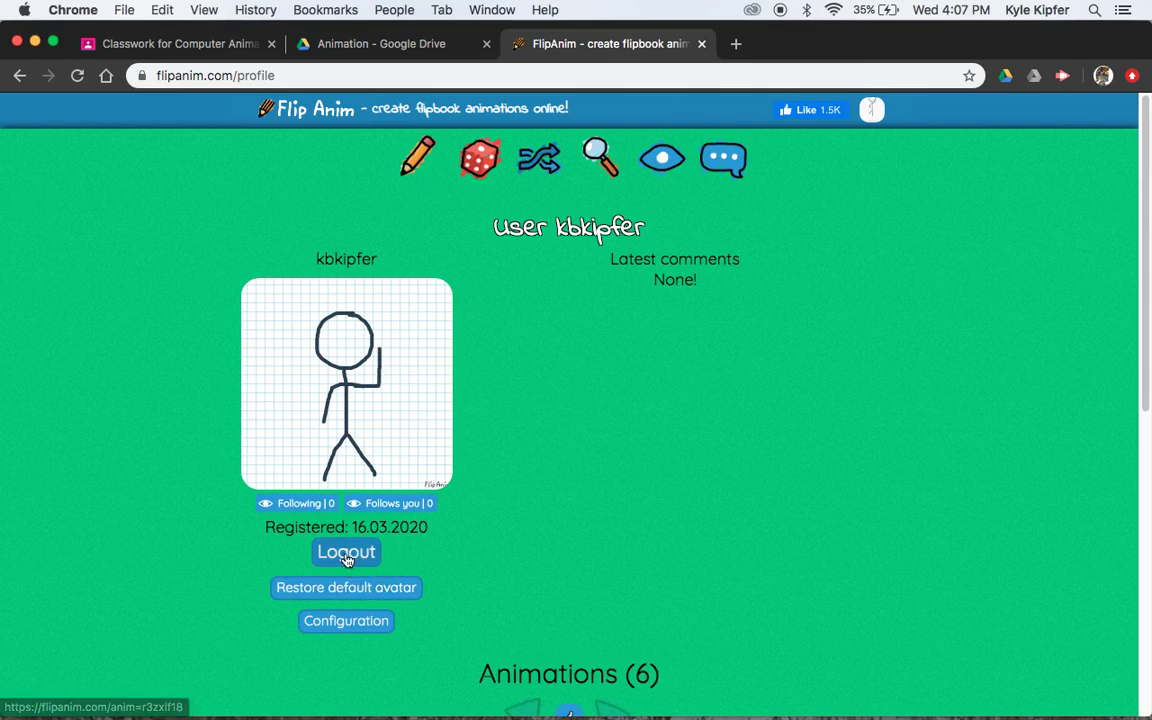
pyautogui.click(347, 555)
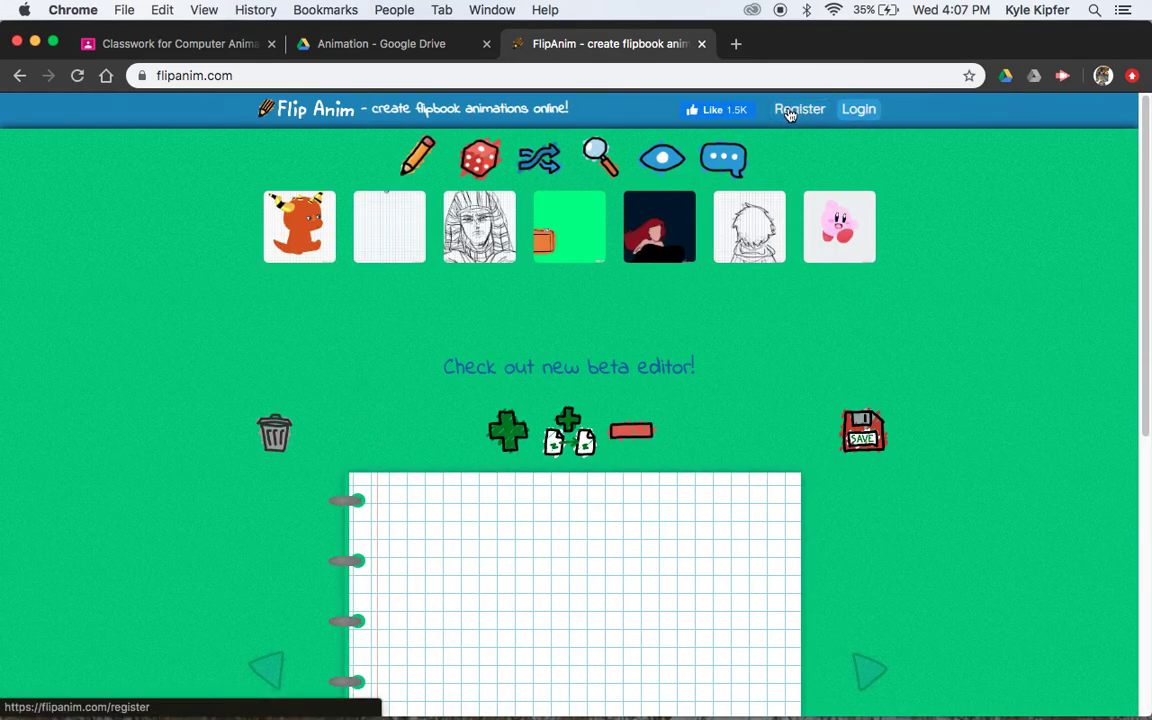
# Open the Register page to view the empty sign-up form
pyautogui.click(798, 113)
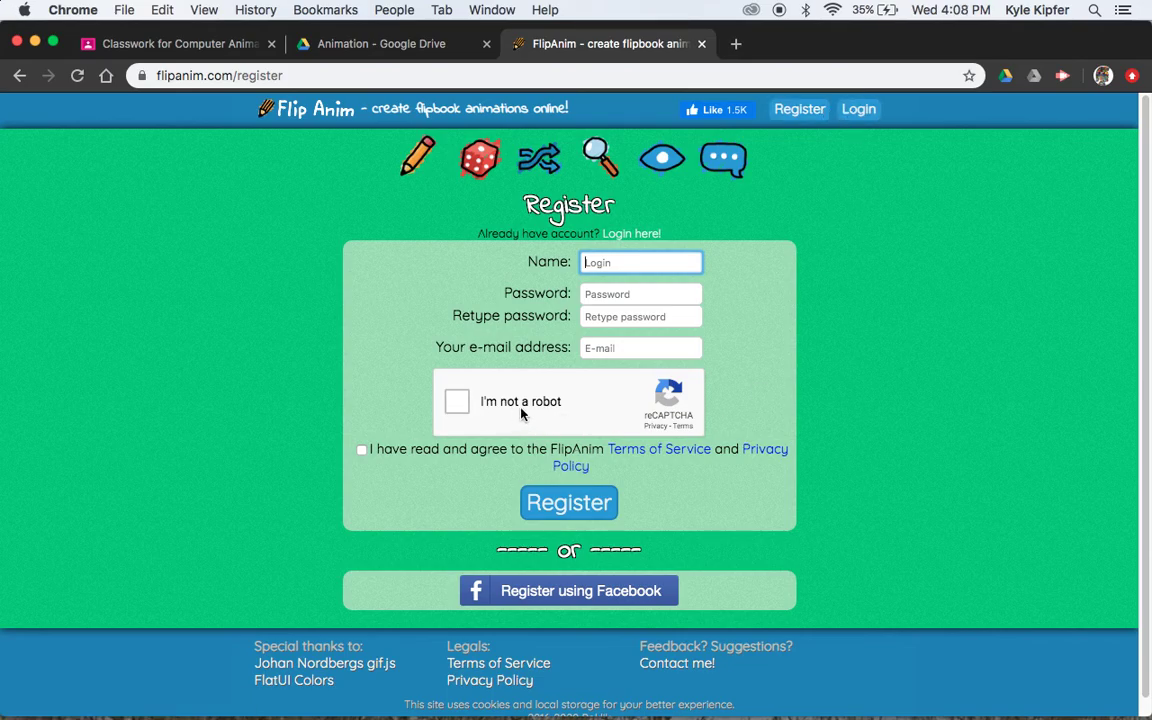
# On the login page, choose the saved username, enter the password, pass reCAPTCHA and log in
pyautogui.click(866, 118)
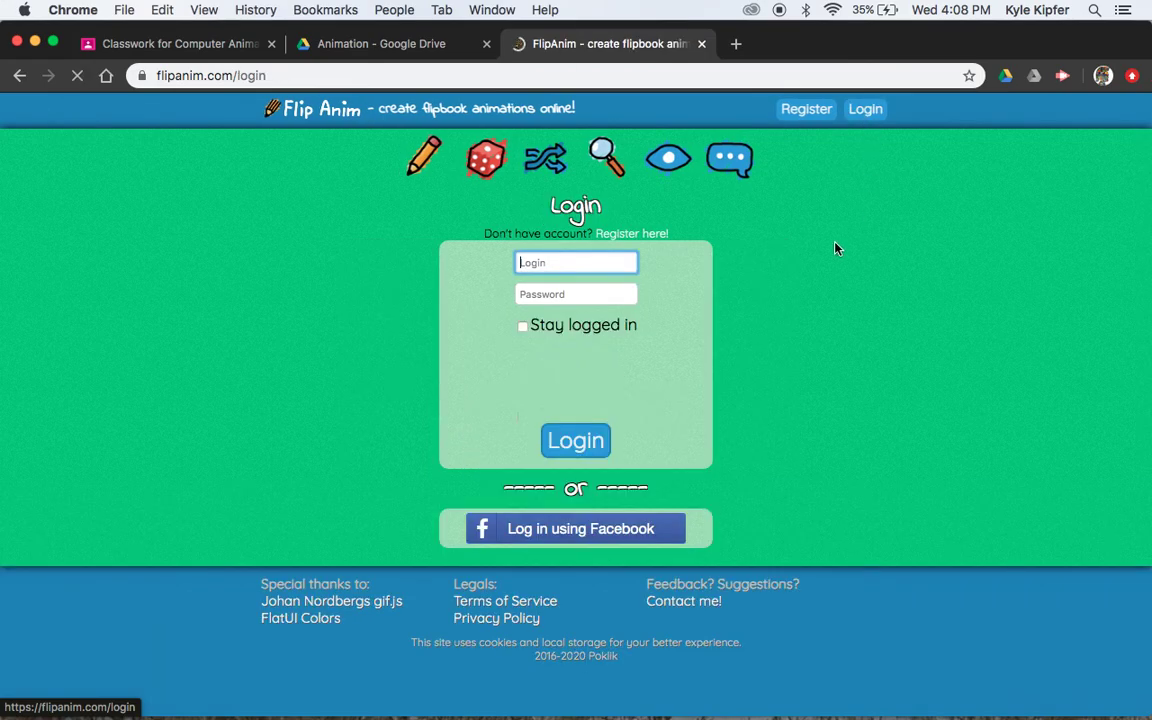
pyautogui.click(580, 260)
pyautogui.write('kbk')
pyautogui.press('Down')
pyautogui.press('Down')
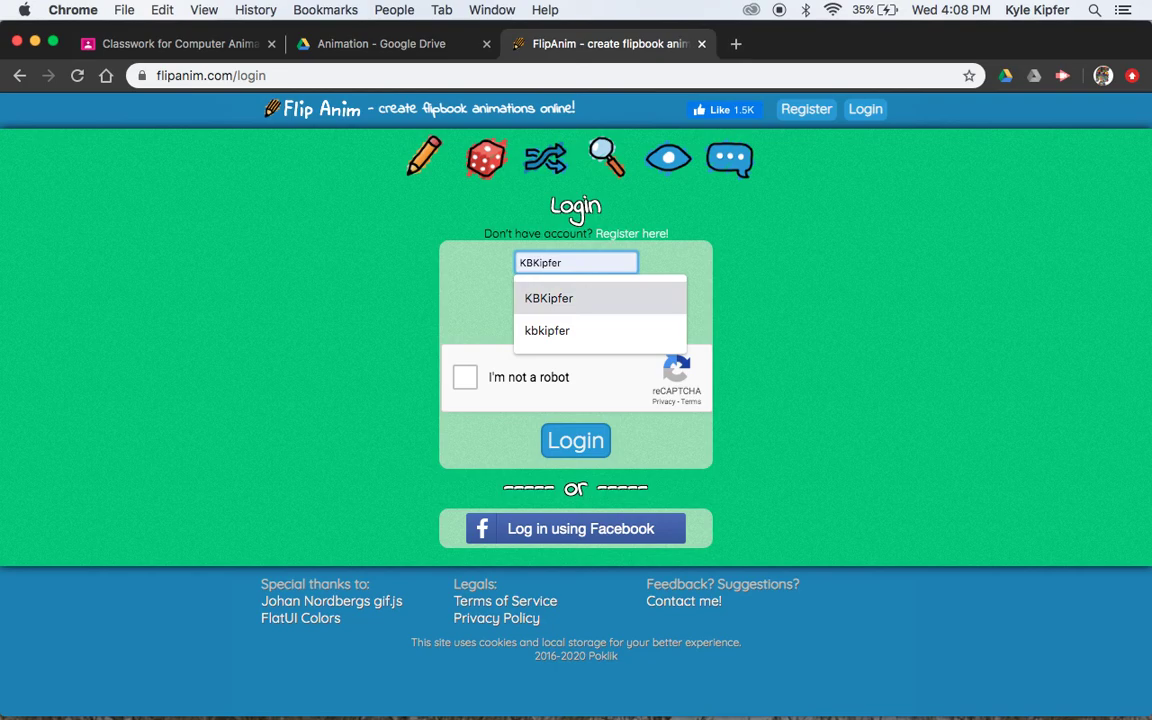
pyautogui.press('Tab')
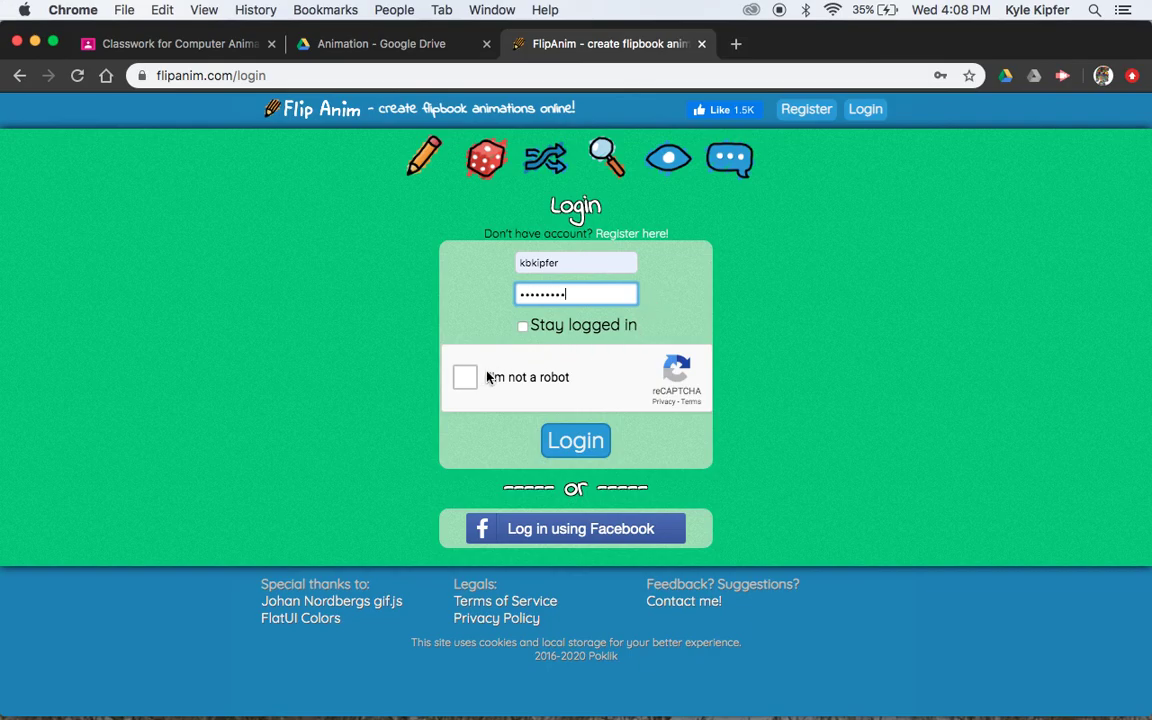
pyautogui.click(457, 387)
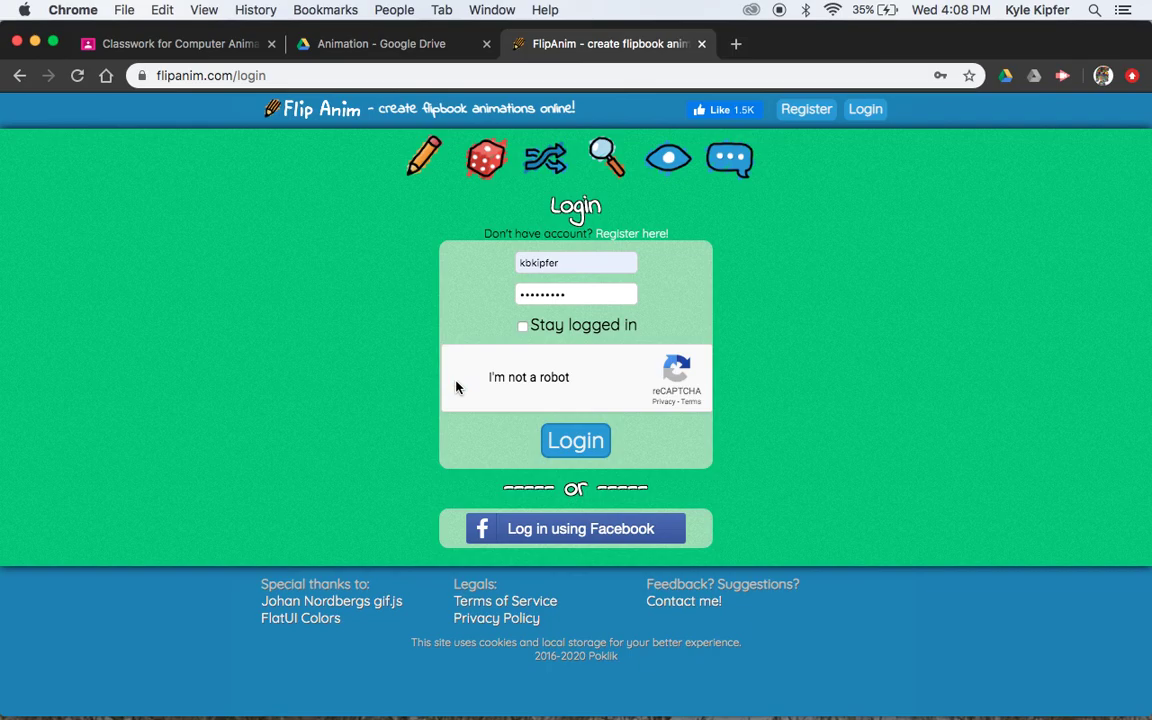
pyautogui.click(597, 452)
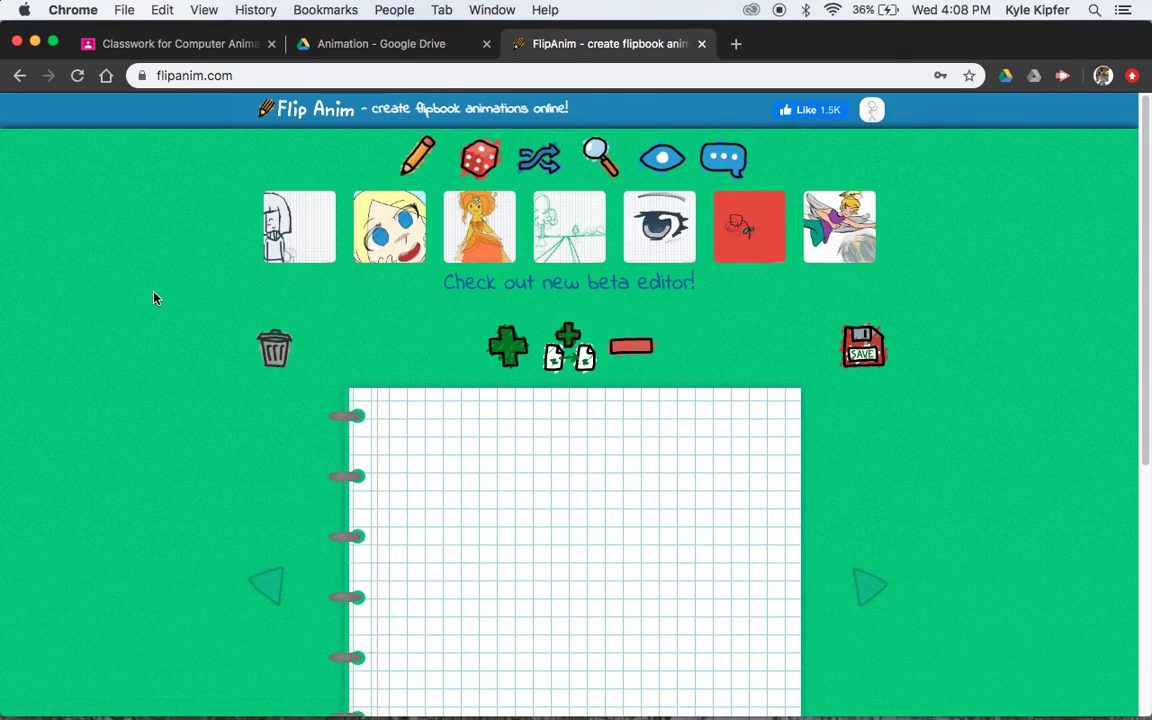
# Open the profile page and look through the six saved animations, including hola!, cupajoe and okbloomer
pyautogui.scroll(-1, 190, 330)
pyautogui.scroll(-2, 208, 357)
pyautogui.scroll(2, 599, 494)
pyautogui.scroll(-2, 754, 296)
pyautogui.scroll(2, 735, 316)
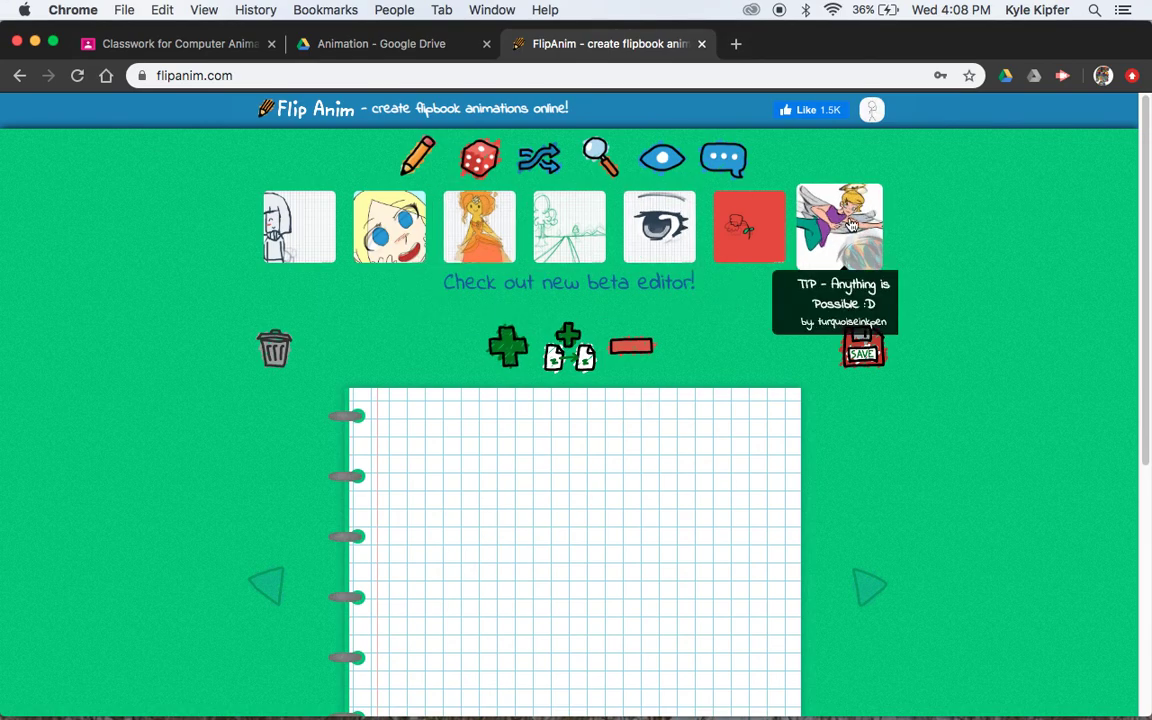
pyautogui.click(872, 112)
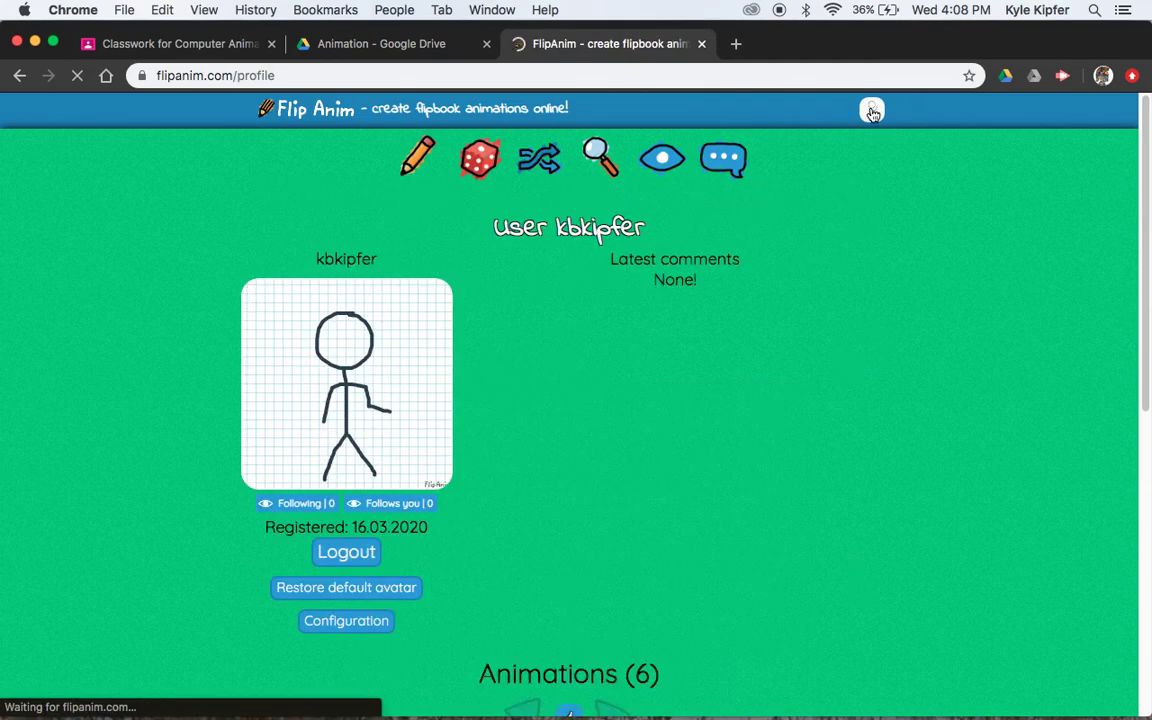
pyautogui.scroll(-5, 684, 365)
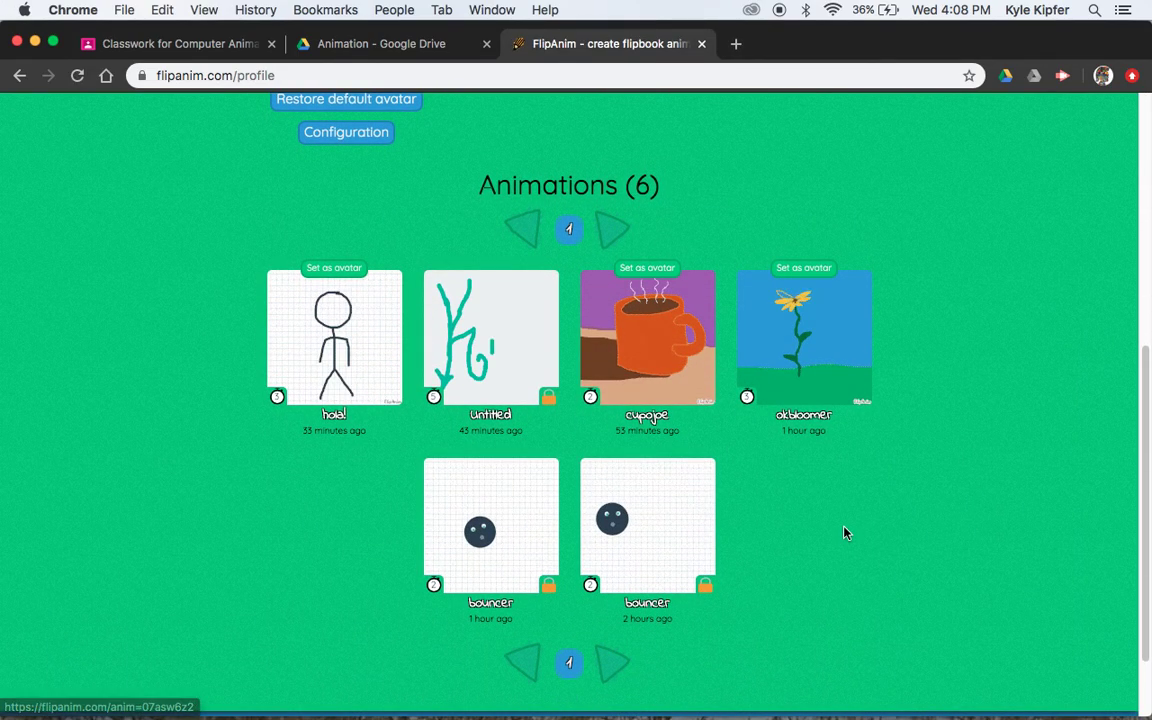
pyautogui.scroll(4, 614, 690)
pyautogui.scroll(2, 651, 447)
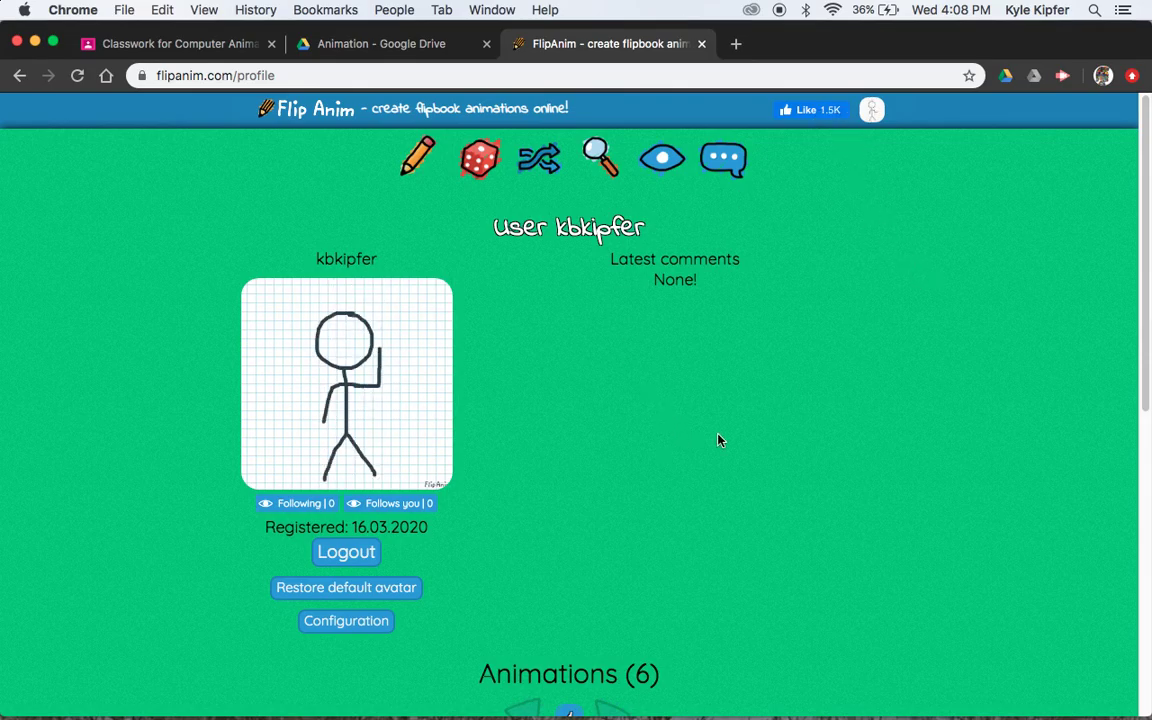
pyautogui.scroll(-2, 648, 430)
pyautogui.scroll(3, 645, 431)
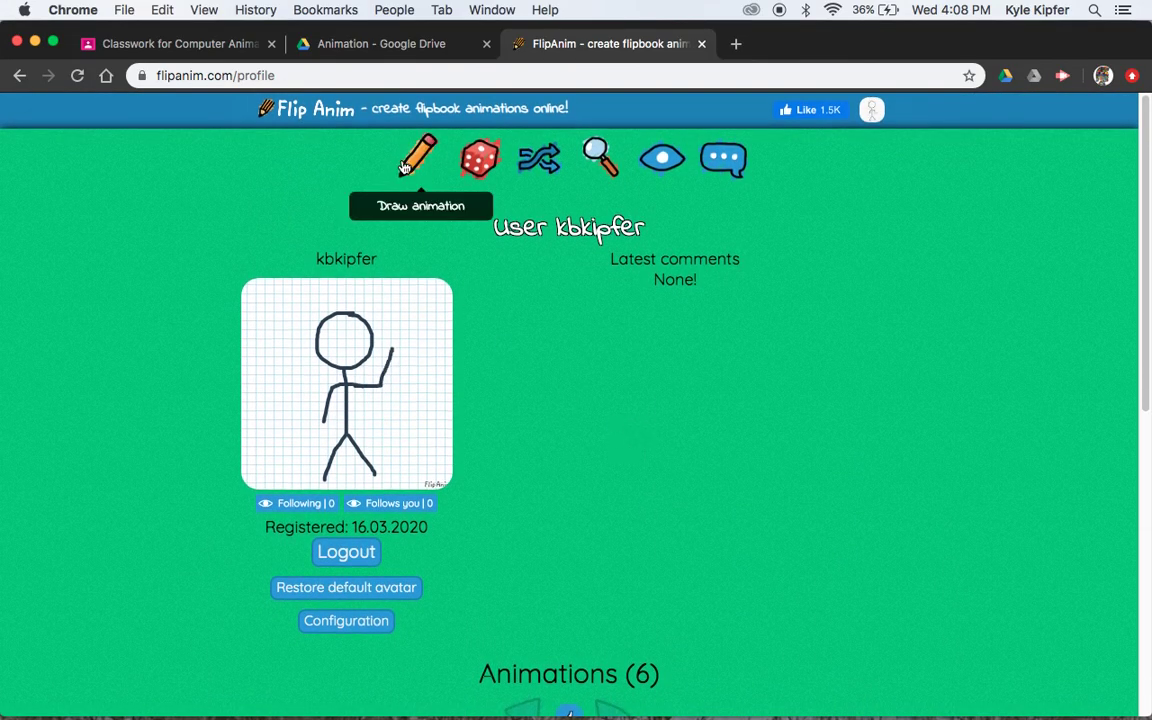
# Start a new animation and look through the new beta editor
pyautogui.click(418, 166)
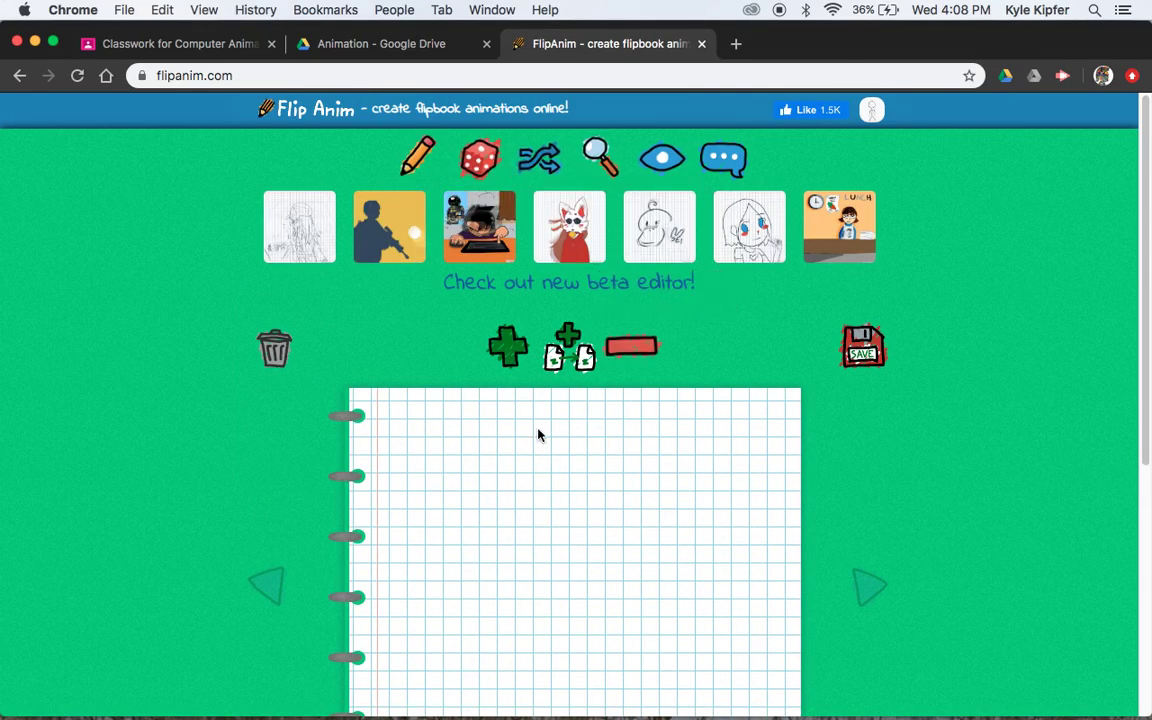
pyautogui.click(657, 284)
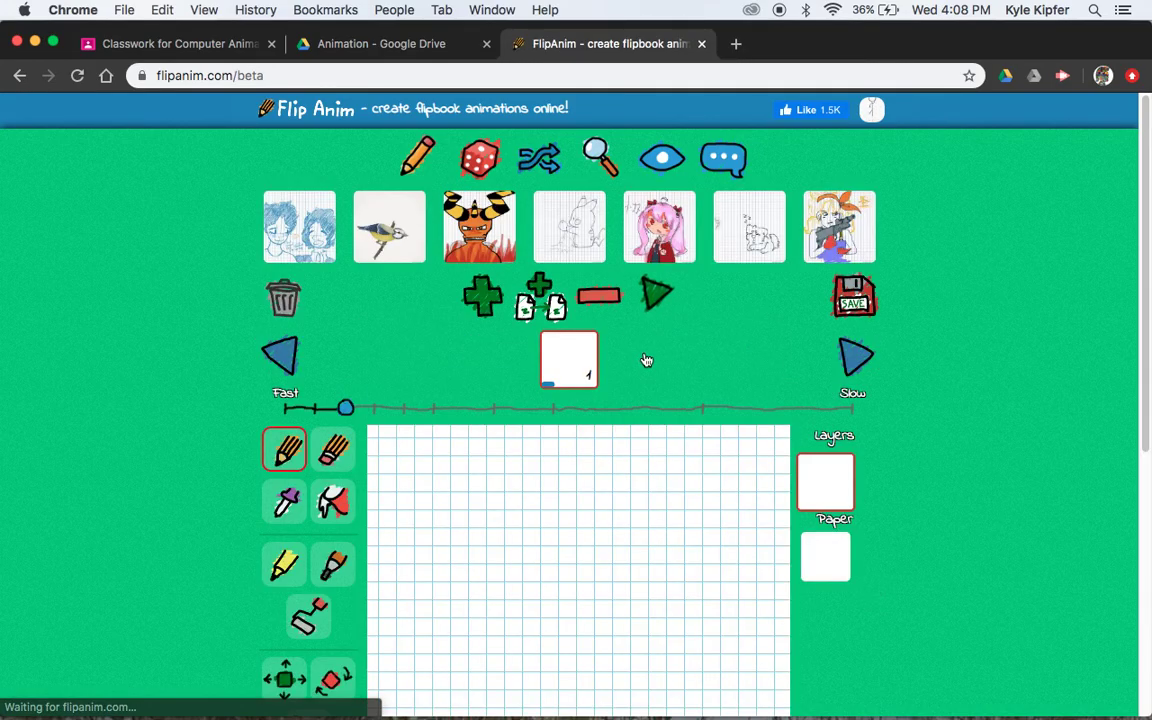
pyautogui.scroll(-3, 222, 316)
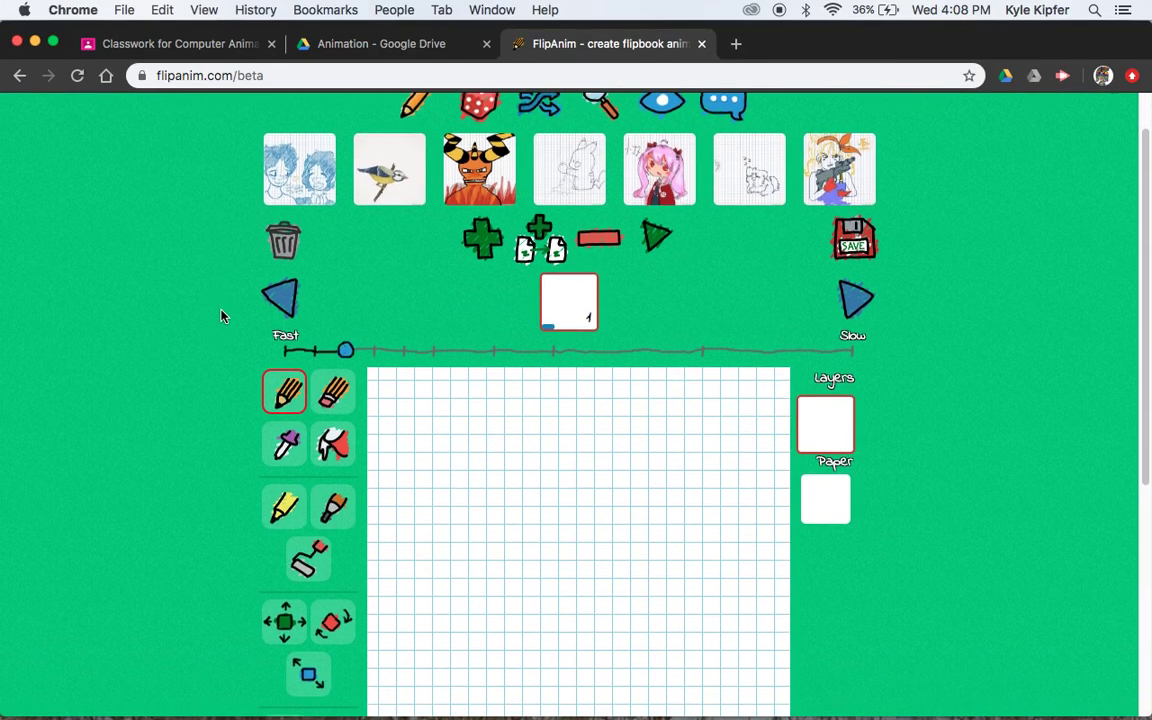
pyautogui.scroll(-4, 222, 316)
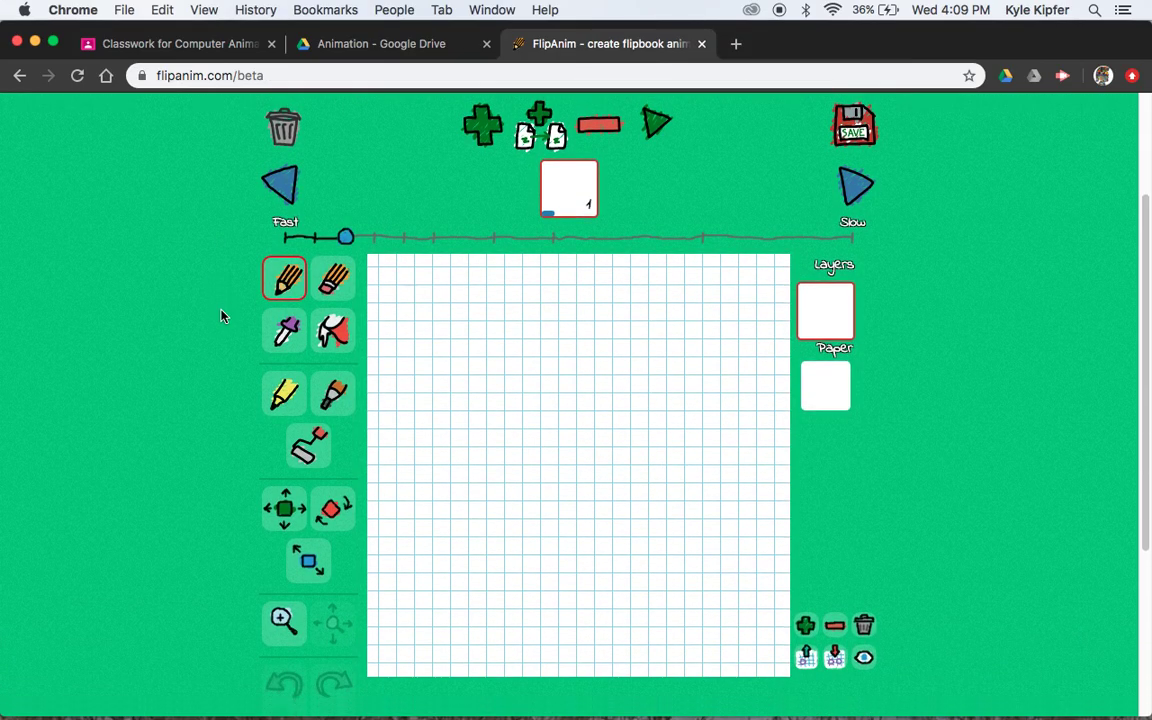
pyautogui.scroll(7, 222, 316)
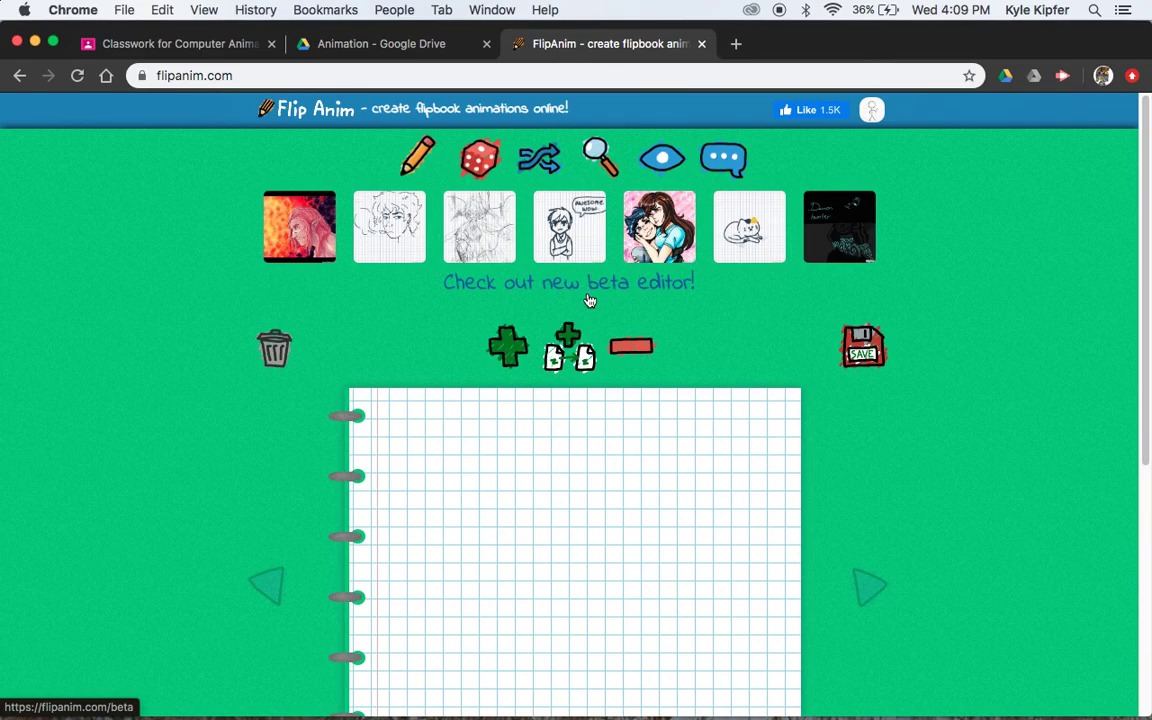
pyautogui.scroll(-5, 599, 483)
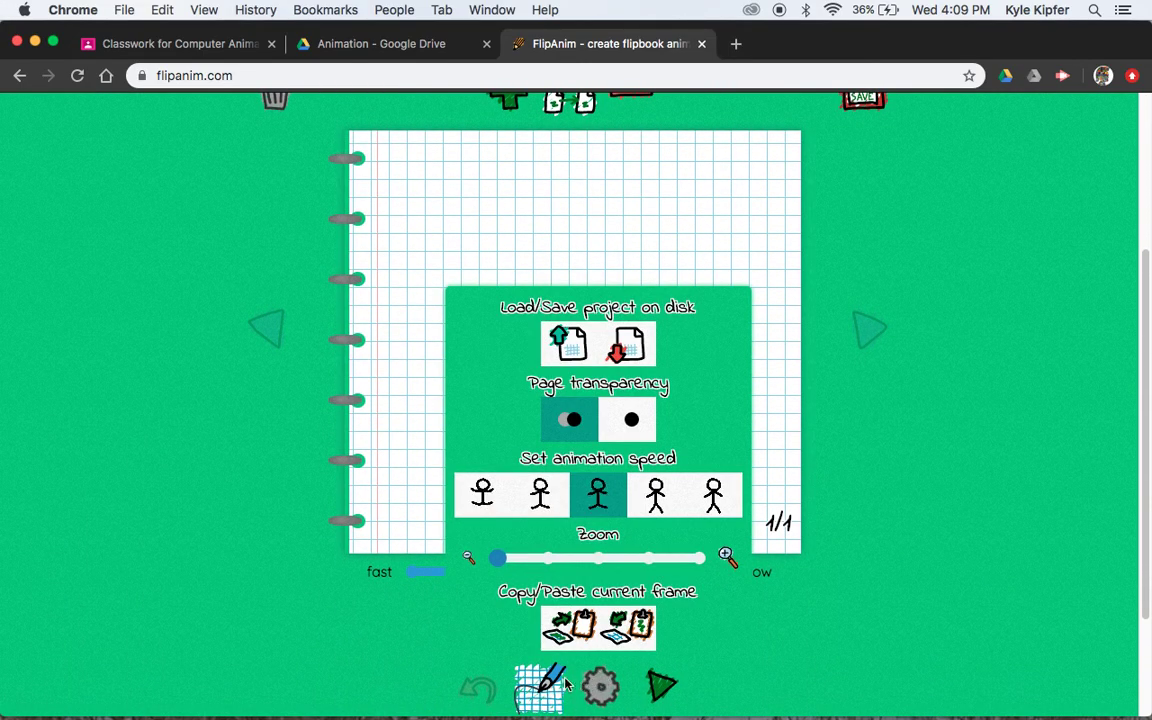
pyautogui.moveTo(530, 690)
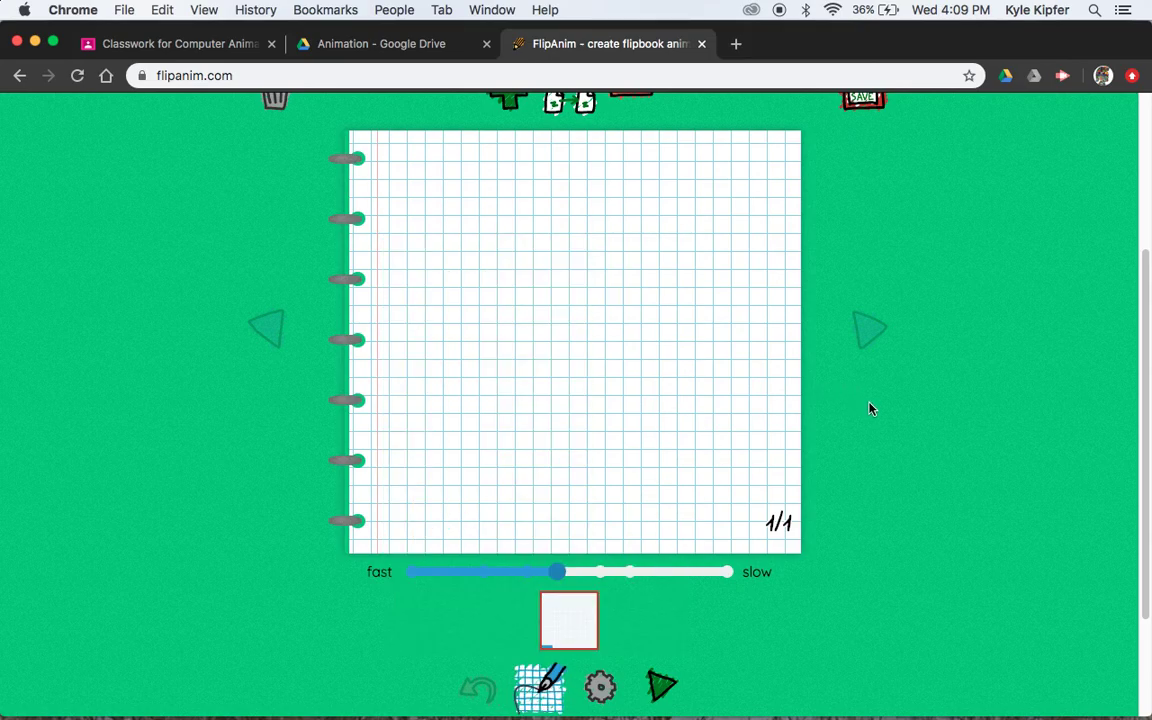
pyautogui.scroll(3, 869, 408)
pyautogui.scroll(1, 869, 408)
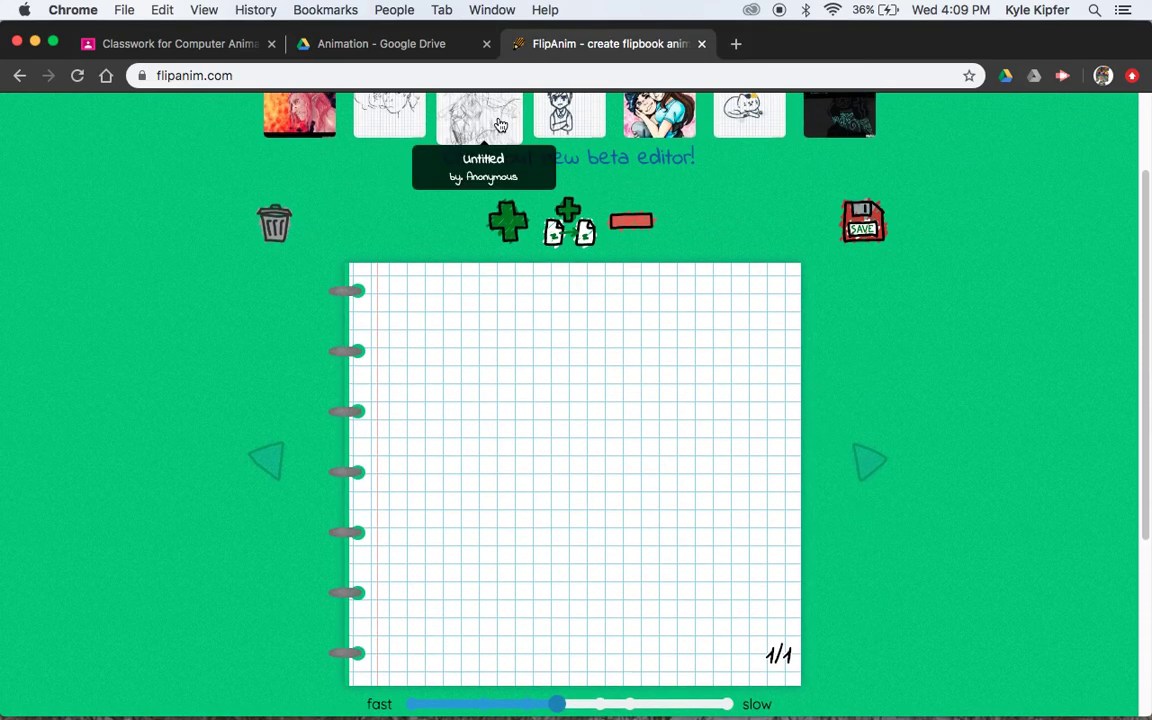
pyautogui.scroll(1, 592, 175)
pyautogui.click(595, 200)
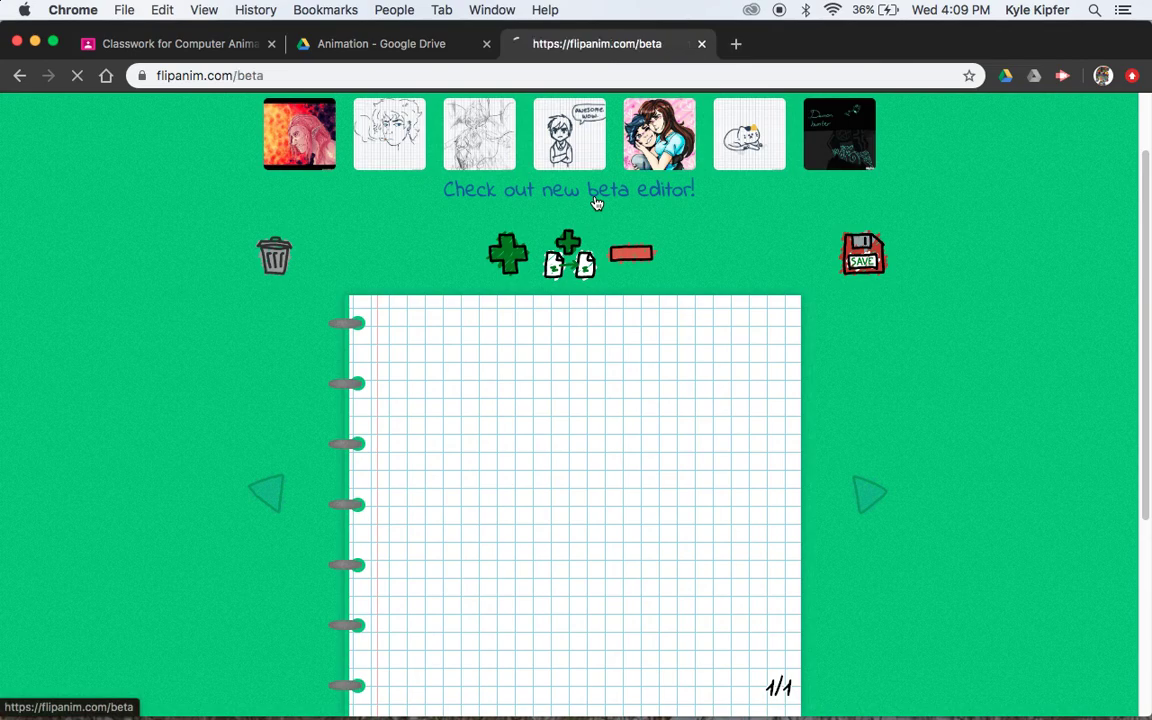
pyautogui.scroll(-5, 906, 439)
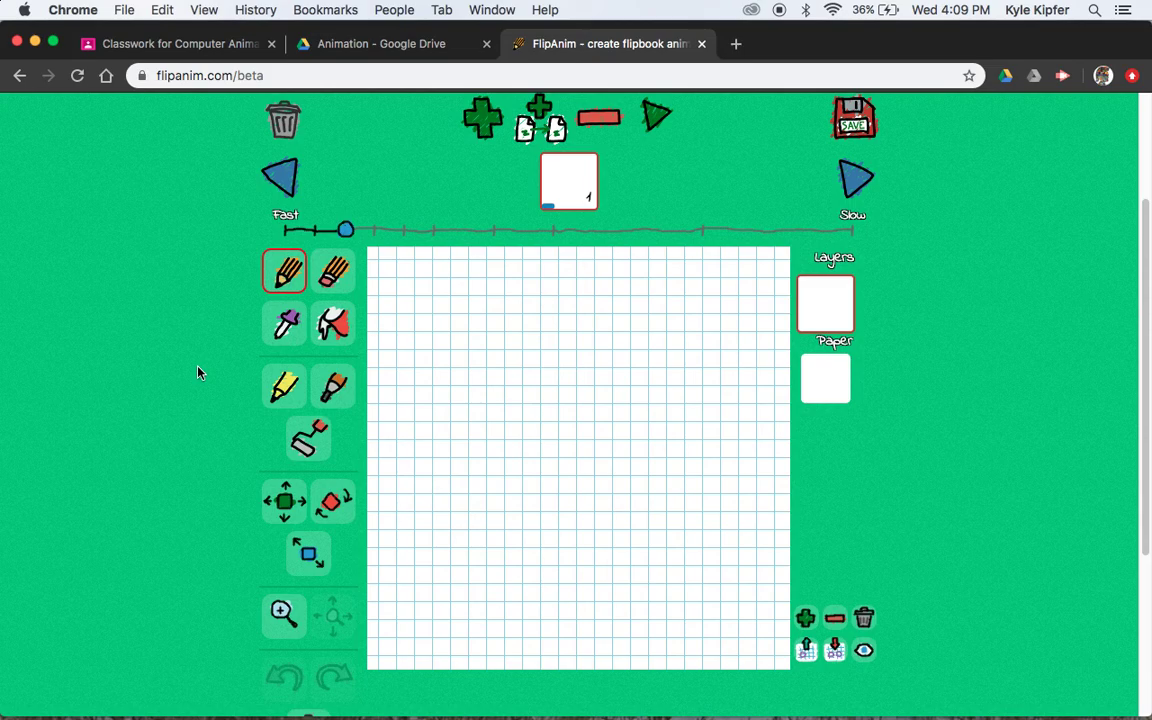
# Select the small filled-circle brush size, leaving the pencil colour at #2C3E50
pyautogui.scroll(-3, 197, 373)
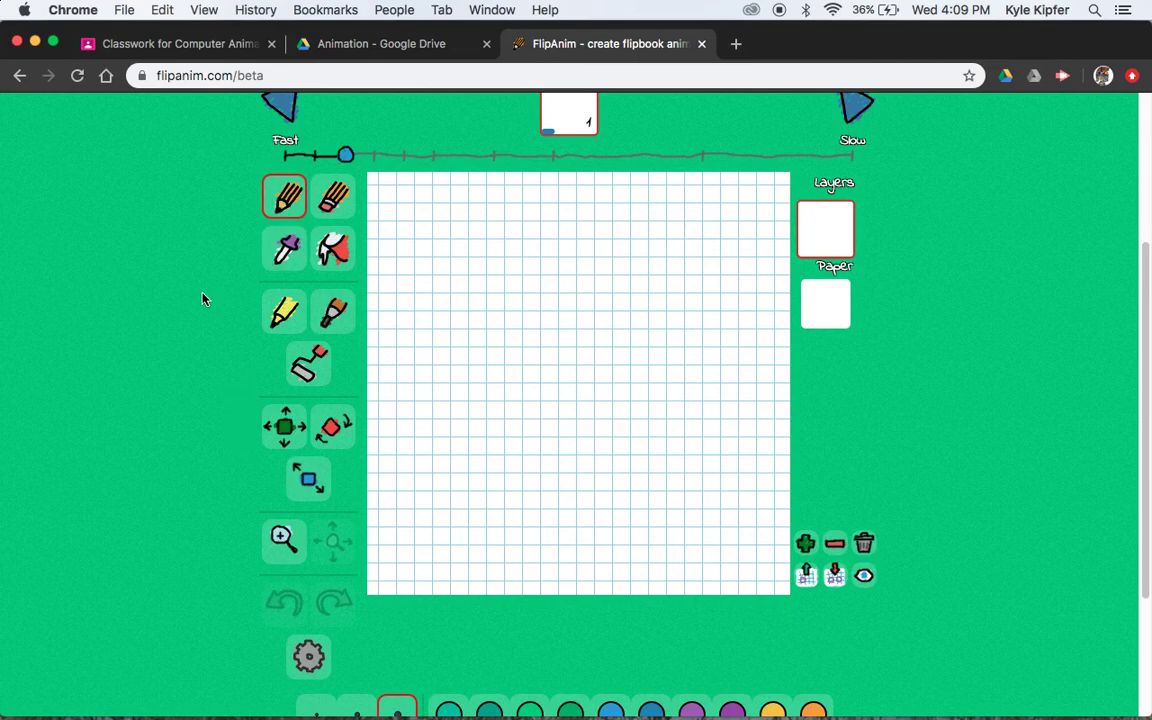
pyautogui.scroll(-3, 202, 299)
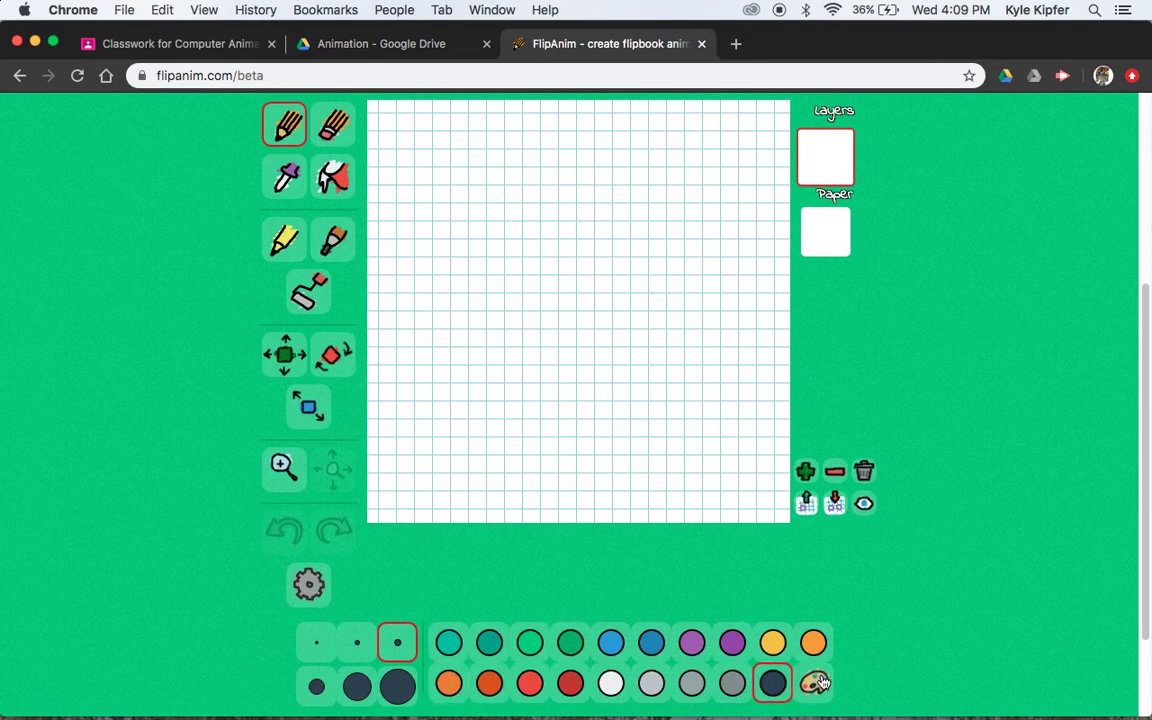
pyautogui.click(818, 683)
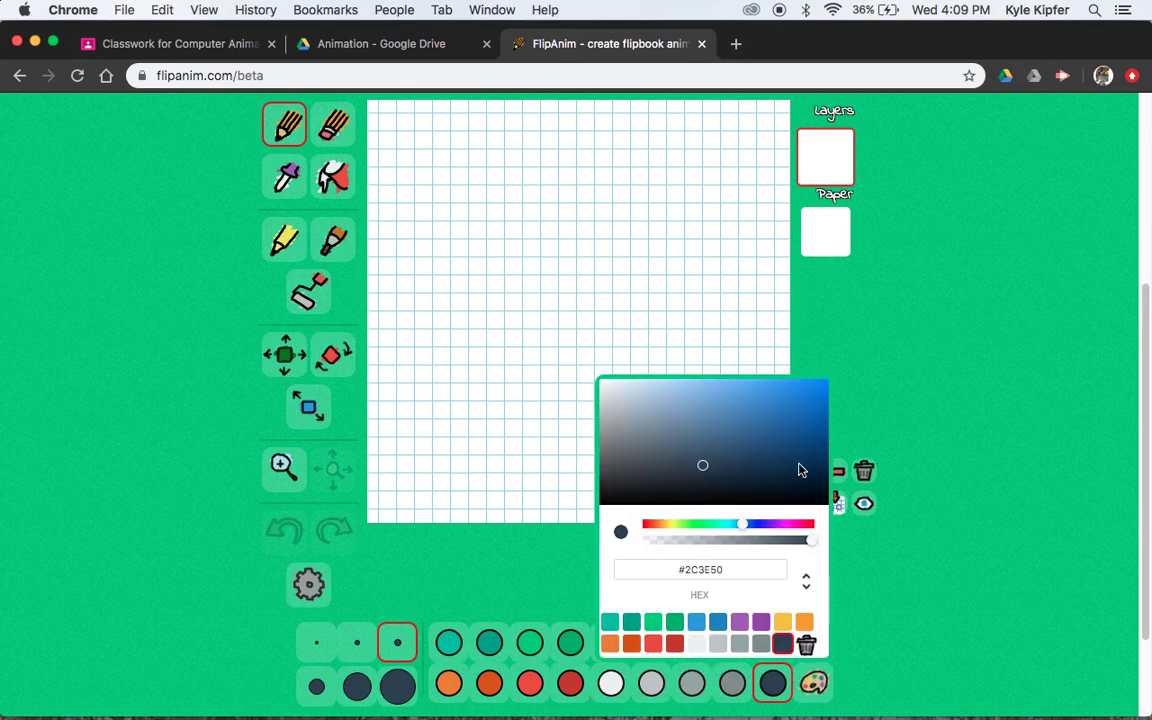
pyautogui.click(931, 653)
pyautogui.scroll(2, 631, 317)
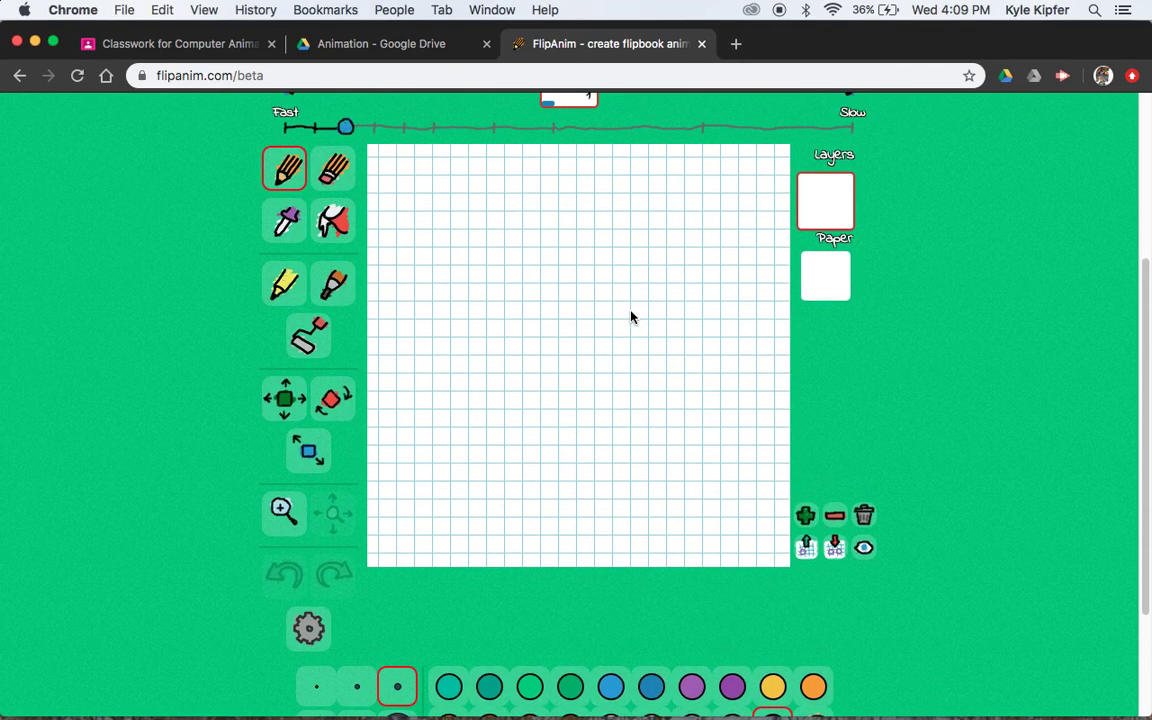
pyautogui.scroll(-3, 340, 430)
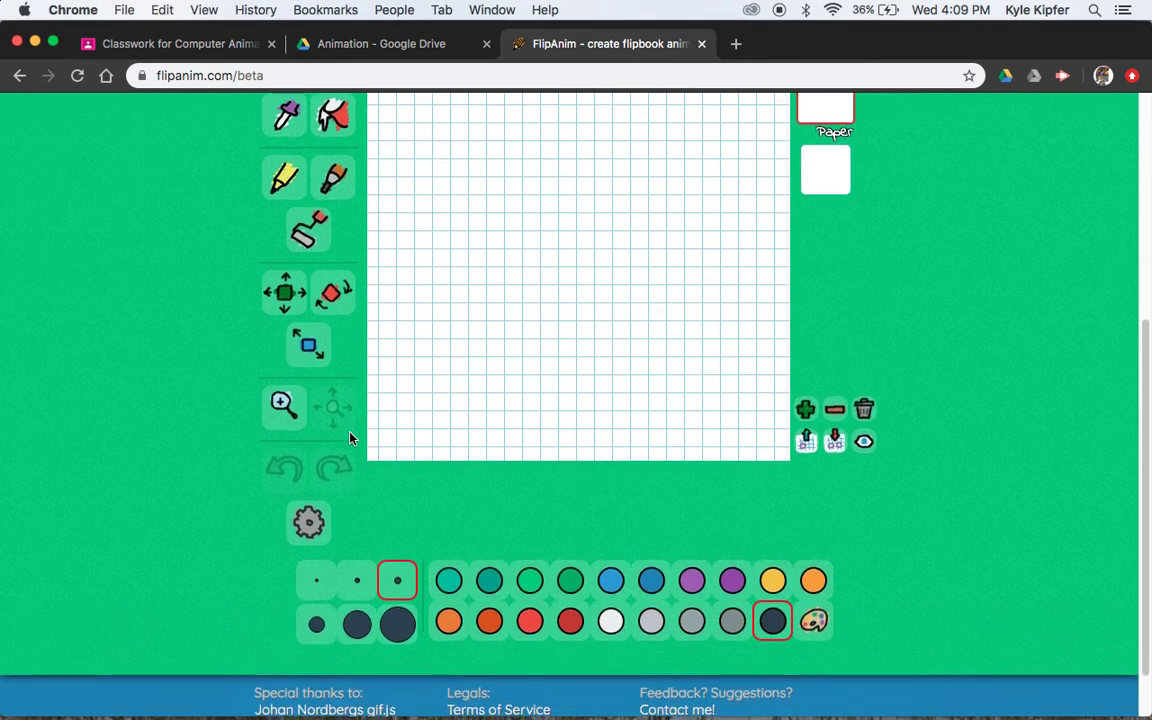
pyautogui.click(317, 626)
pyautogui.scroll(2, 317, 637)
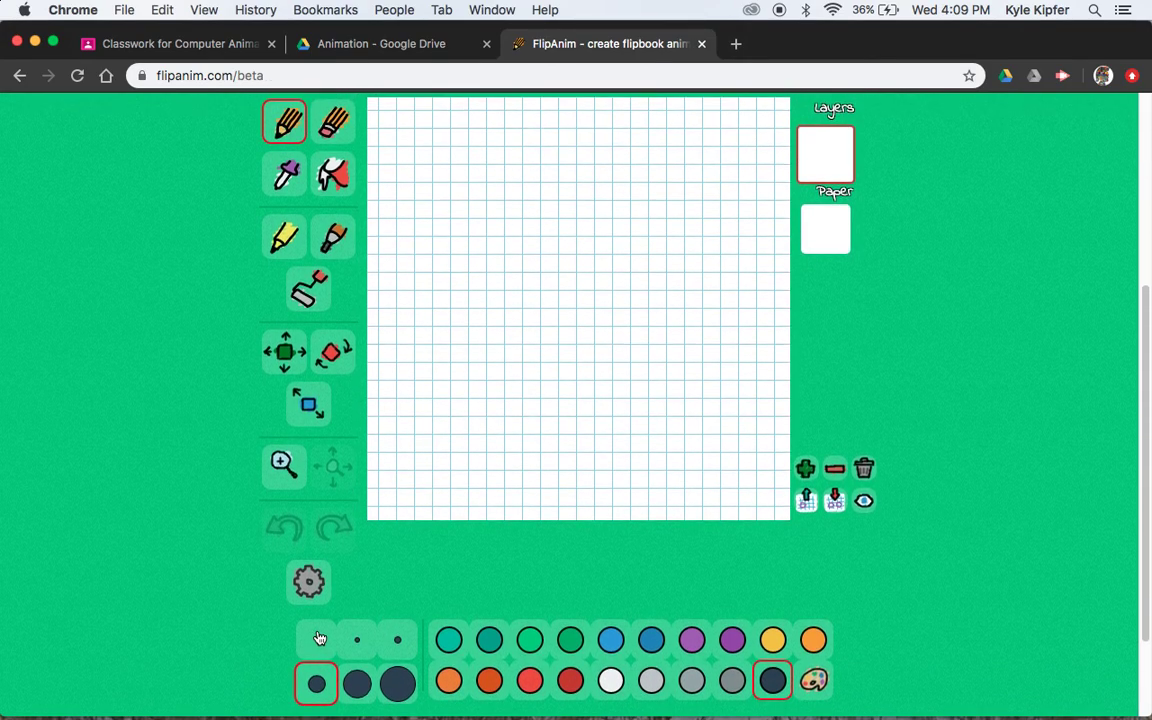
pyautogui.scroll(2, 560, 600)
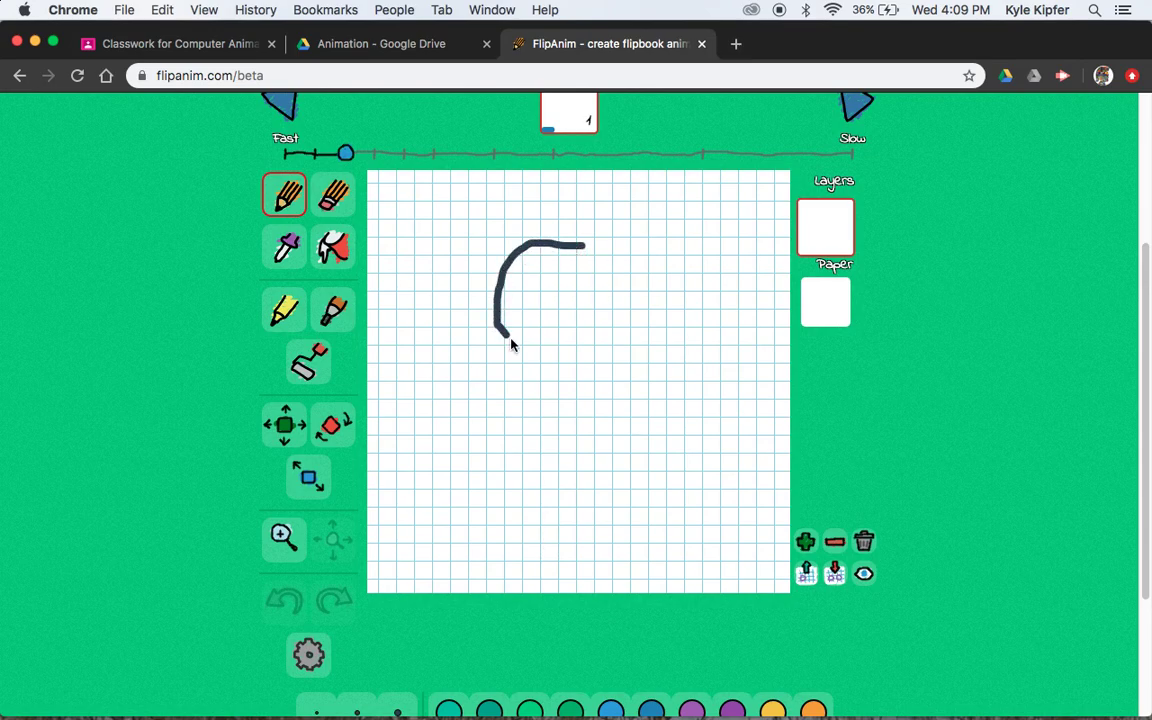
# Draw the stick figure's round head, undoing and redrawing the circle until it closes
pyautogui.moveTo(568, 252); pyautogui.dragTo(562, 252)
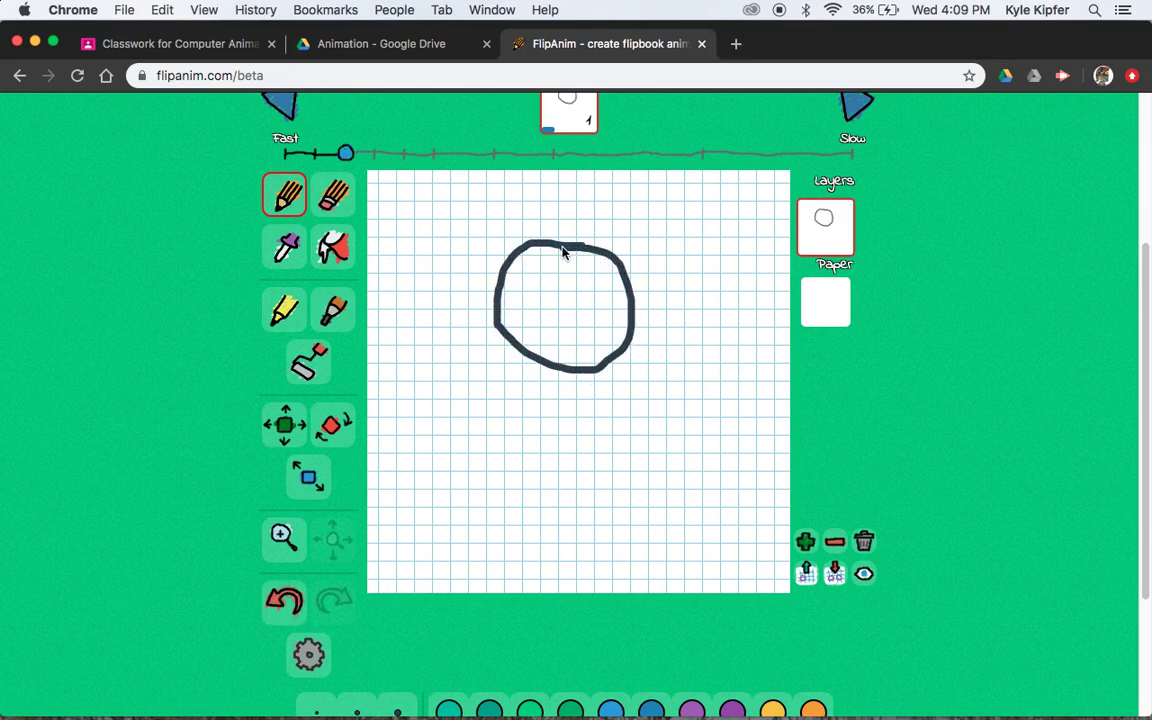
pyautogui.hotkey('ctrl', 'z')
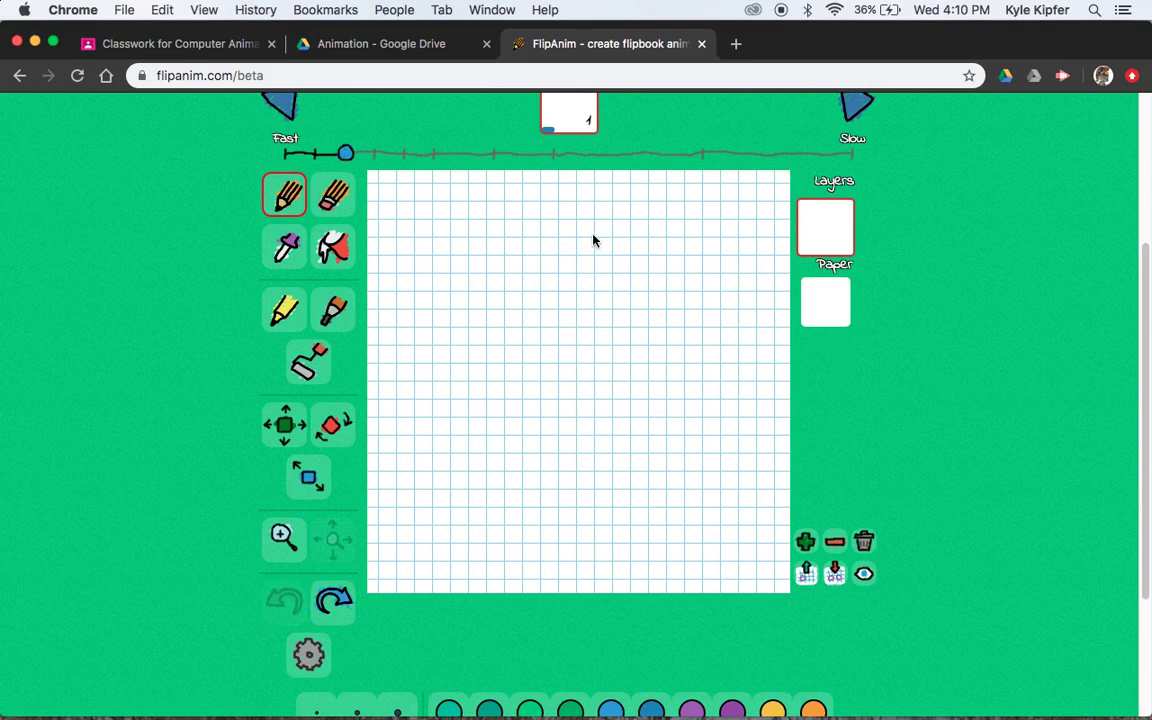
pyautogui.scroll(2, 593, 240)
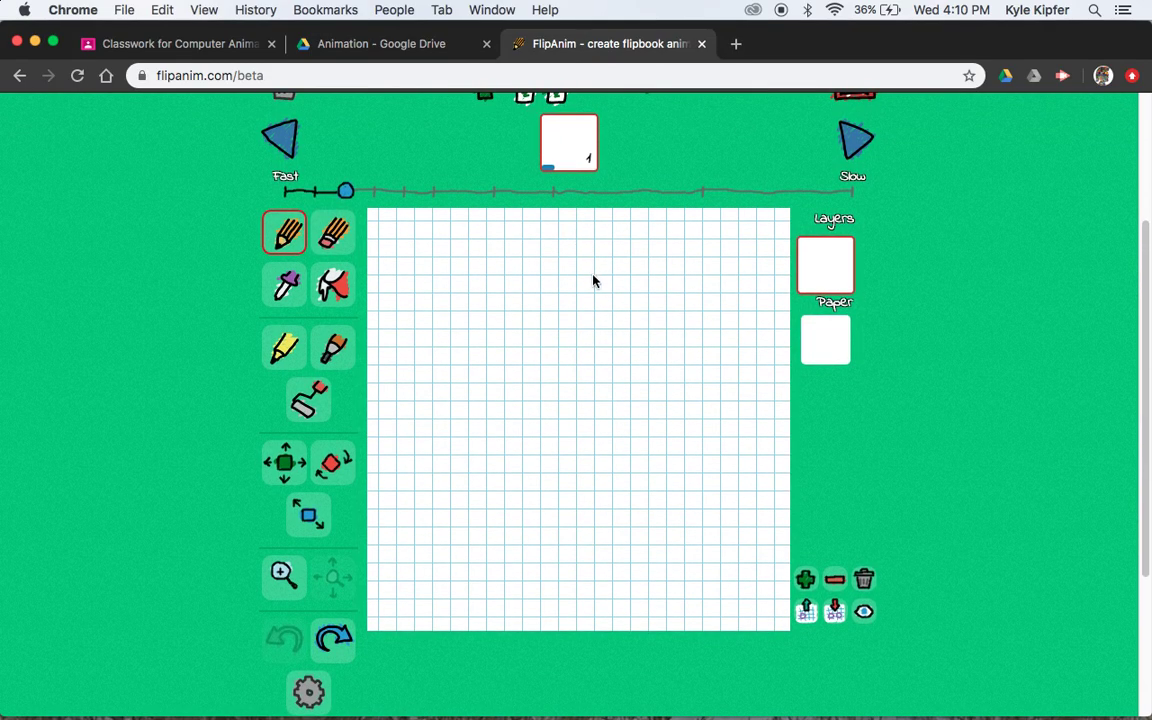
pyautogui.moveTo(592, 268); pyautogui.dragTo(521, 277)
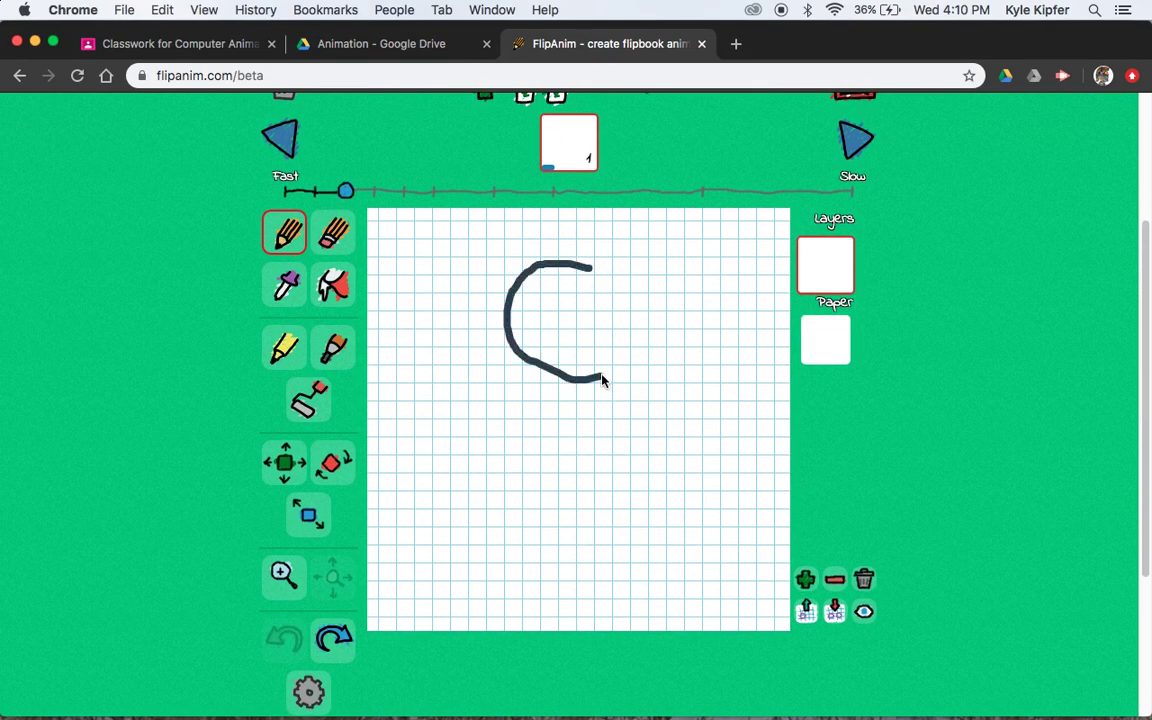
pyautogui.moveTo(603, 381)
pyautogui.mouseDown()
pyautogui.moveTo(626, 348)
pyautogui.moveTo(631, 303)
pyautogui.mouseUp()
pyautogui.moveTo(575, 262)
pyautogui.mouseDown()
pyautogui.moveTo(520, 266)
pyautogui.moveTo(501, 298)
pyautogui.moveTo(508, 336)
pyautogui.moveTo(537, 358)
pyautogui.moveTo(590, 339)
pyautogui.moveTo(598, 308)
pyautogui.moveTo(564, 267)
pyautogui.mouseUp()
pyautogui.hotkey('ctrl', 'z')
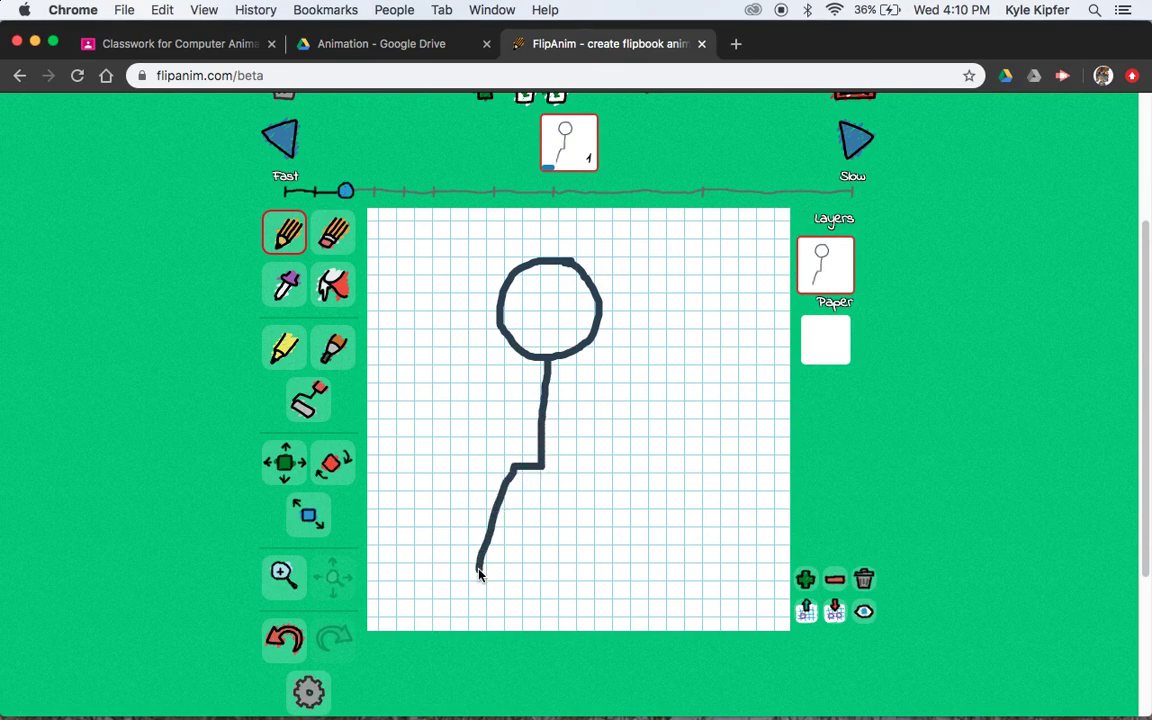
# Draw both legs down from the hip and both arms from the shoulders
pyautogui.press('super+z')
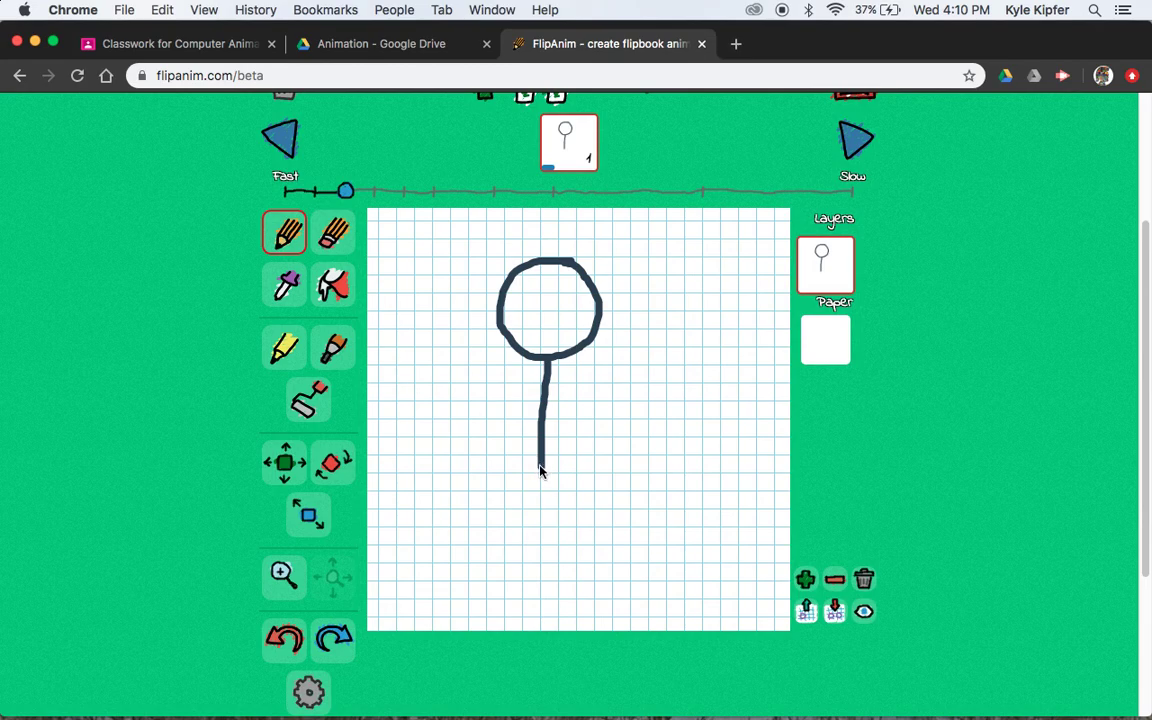
pyautogui.moveTo(540, 470)
pyautogui.mouseDown()
pyautogui.moveTo(499, 514)
pyautogui.moveTo(500, 580)
pyautogui.mouseUp()
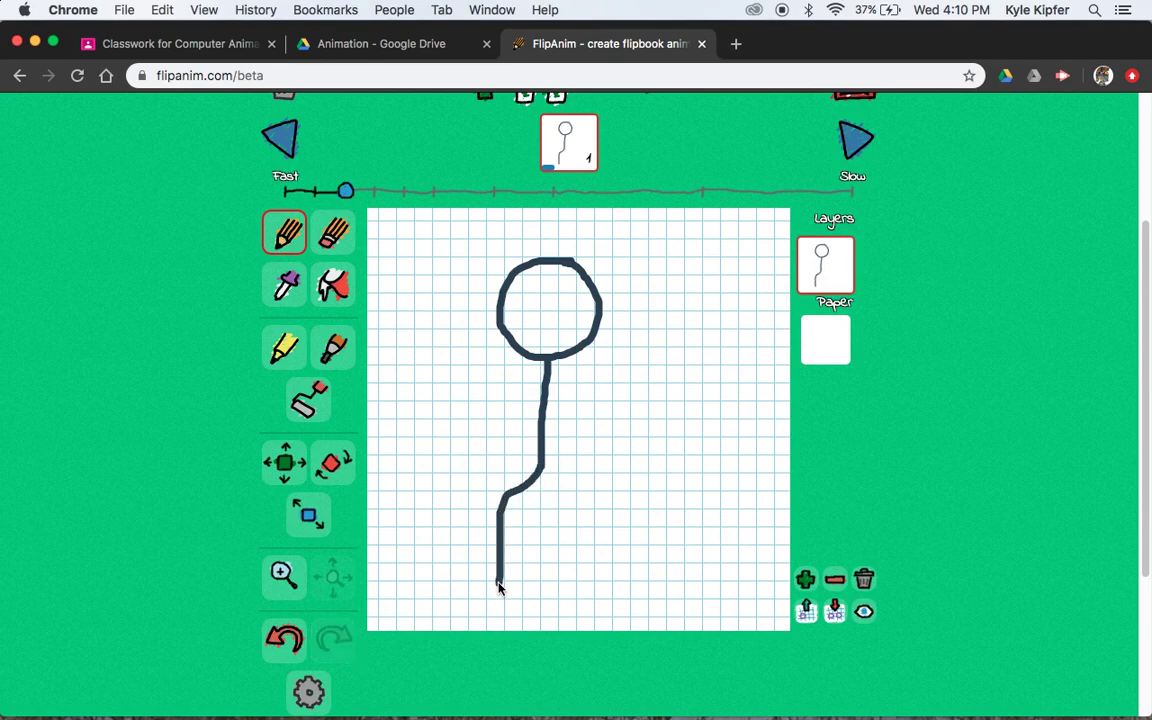
pyautogui.hotkey('ctrl', 'z')
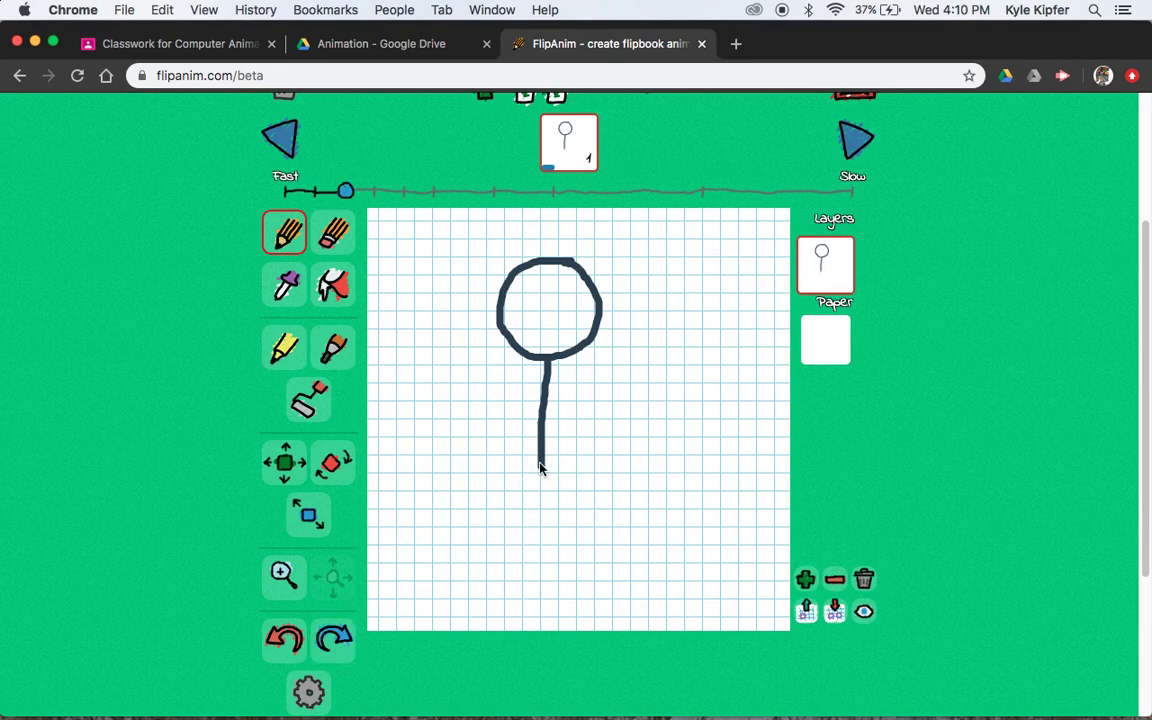
pyautogui.moveTo(540, 467); pyautogui.dragTo(500, 588)
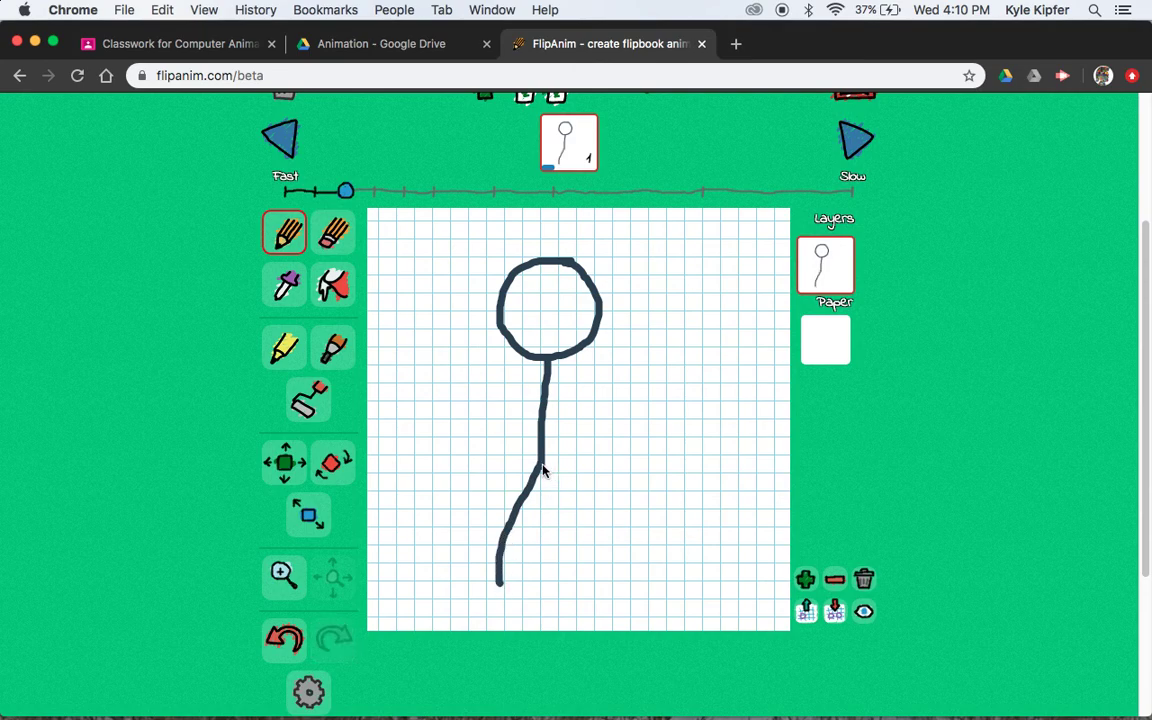
pyautogui.moveTo(542, 470)
pyautogui.mouseDown()
pyautogui.moveTo(586, 516)
pyautogui.moveTo(590, 575)
pyautogui.mouseUp()
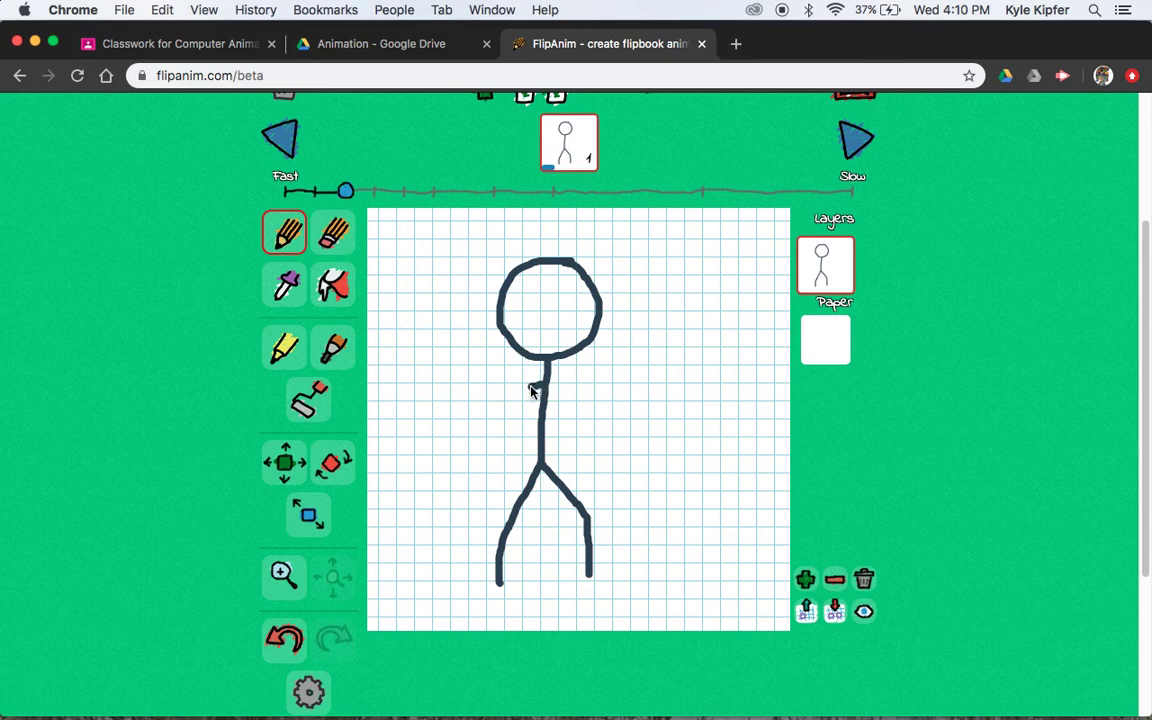
pyautogui.moveTo(515, 394); pyautogui.dragTo(491, 485)
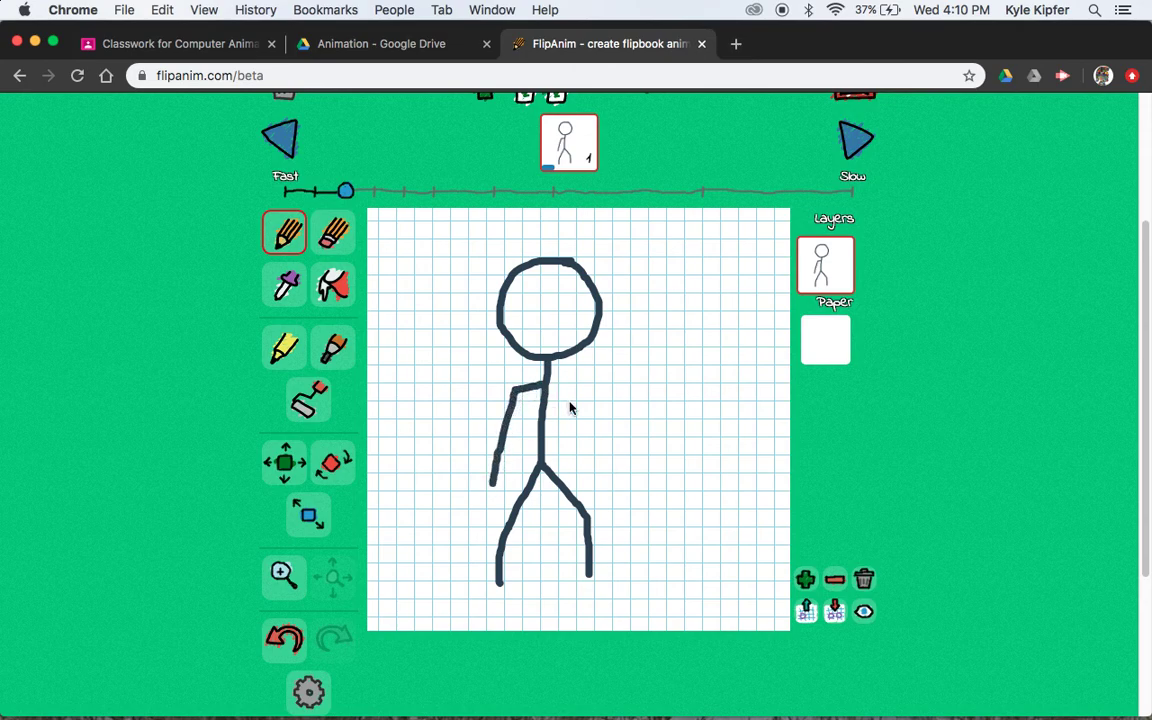
pyautogui.moveTo(547, 389)
pyautogui.mouseDown()
pyautogui.moveTo(583, 391)
pyautogui.moveTo(598, 440)
pyautogui.mouseUp()
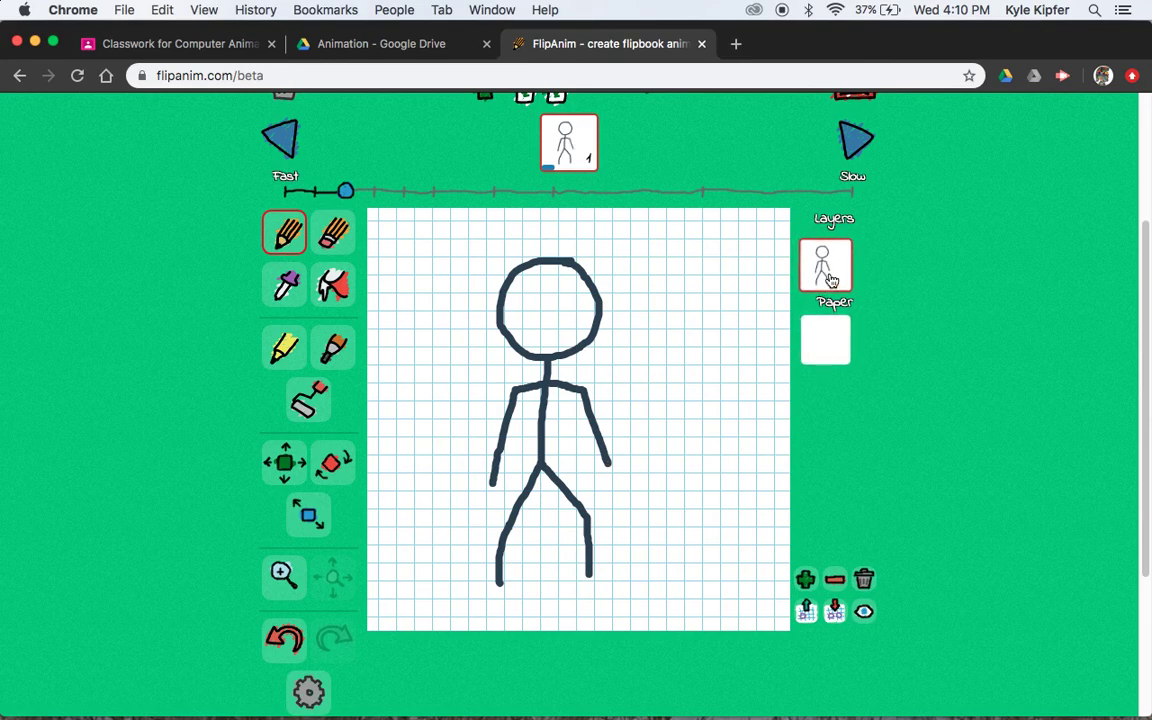
# Scroll around the editor to inspect the finished stick figure and the frame controls
pyautogui.scroll(5, 826, 522)
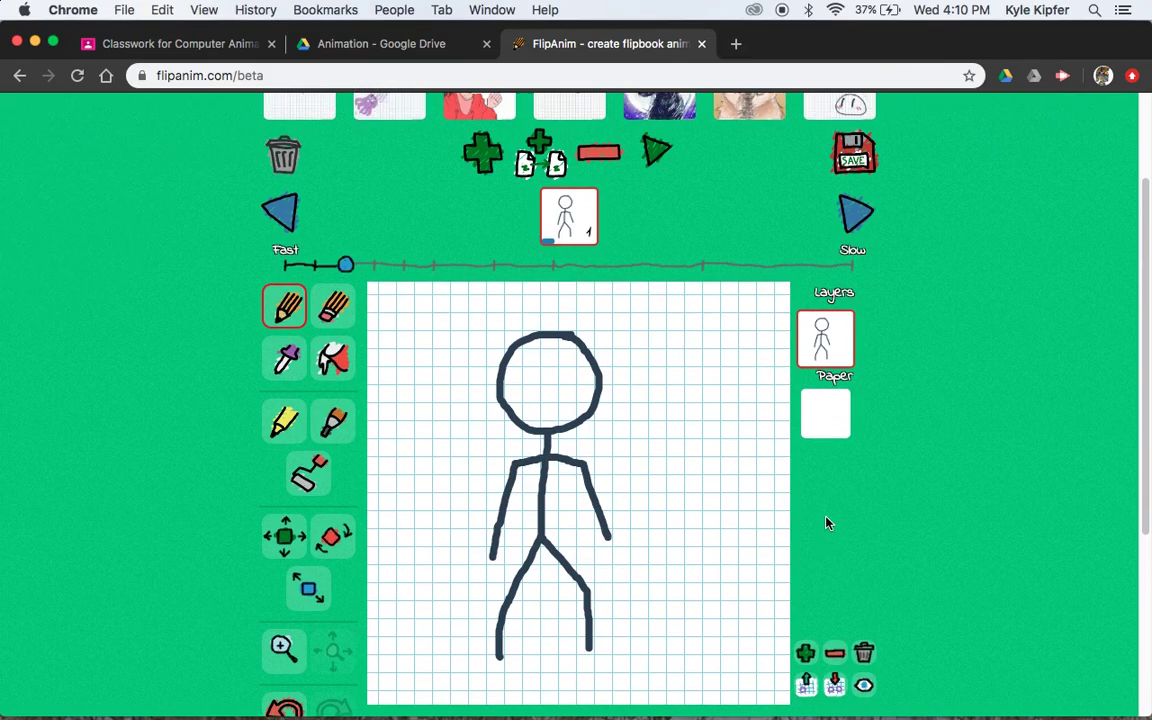
pyautogui.scroll(-3, 826, 522)
pyautogui.scroll(6, 826, 522)
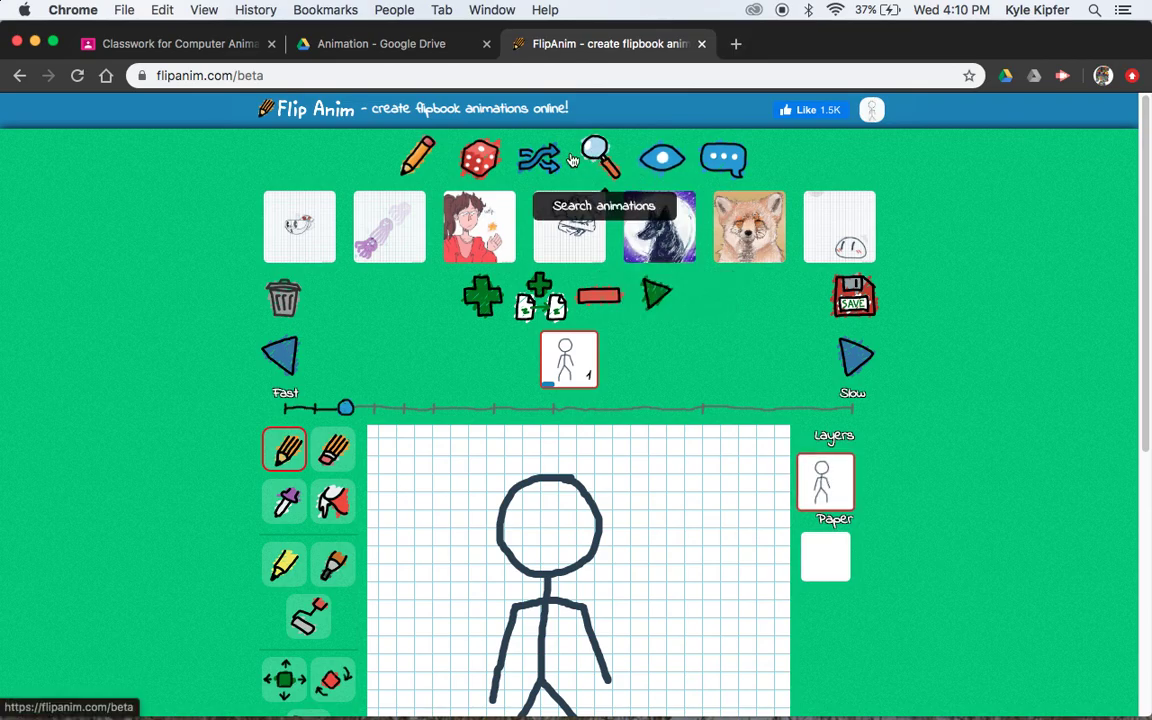
pyautogui.scroll(-4, 905, 470)
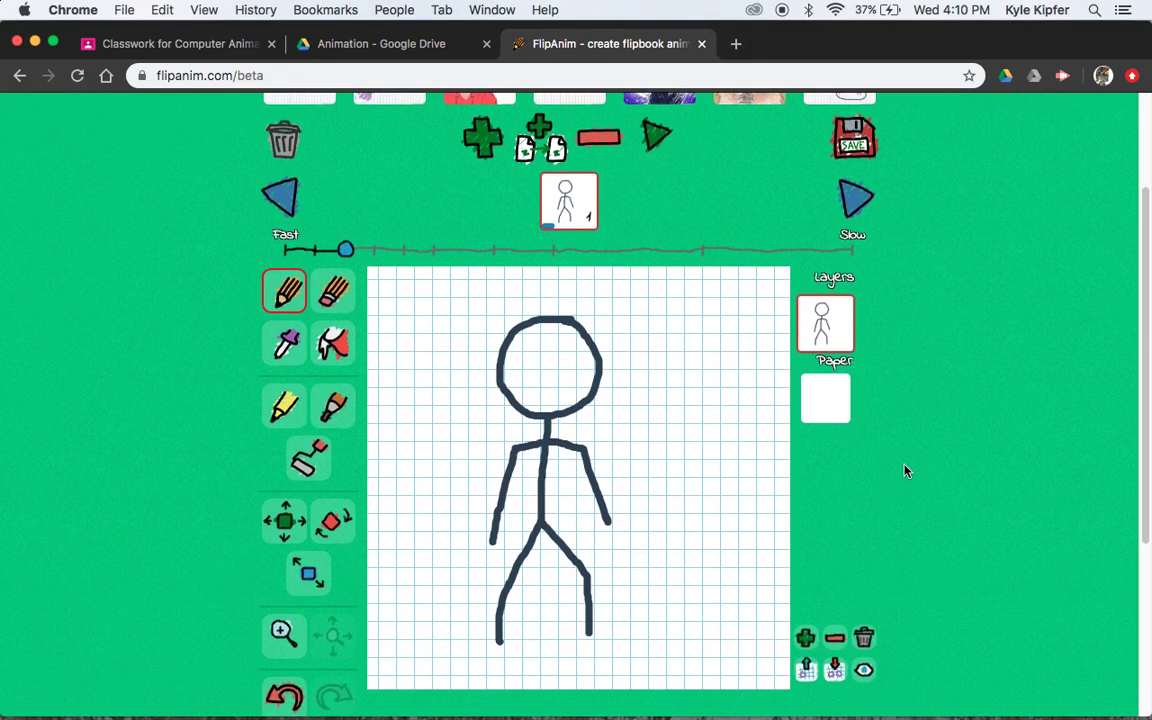
pyautogui.scroll(-3, 474, 383)
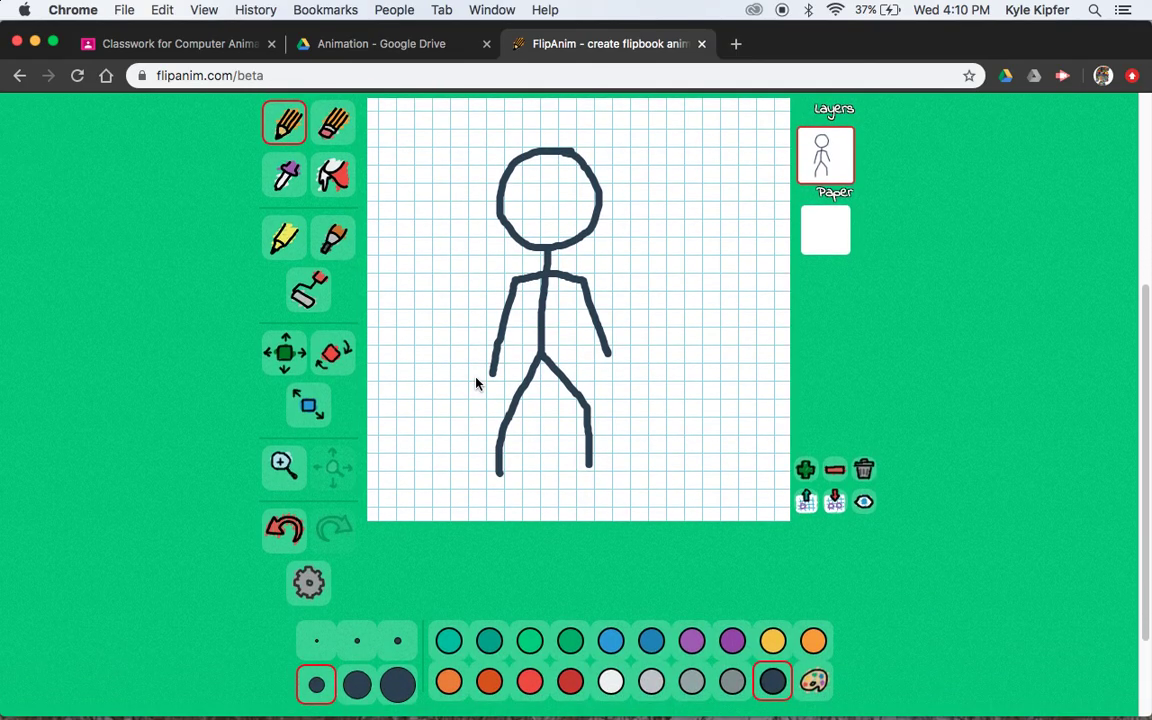
pyautogui.scroll(5, 476, 383)
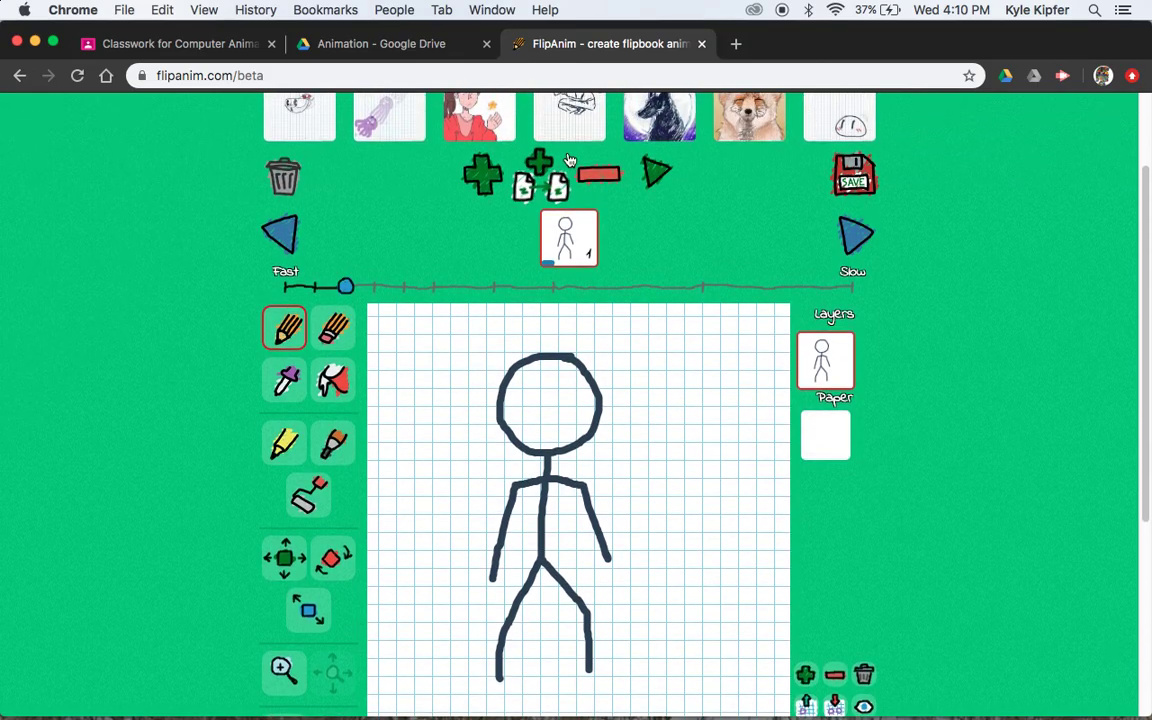
# Recreate frame 2 as a copy of frame 1 and redraw its right arm reaching outward
pyautogui.click(543, 180)
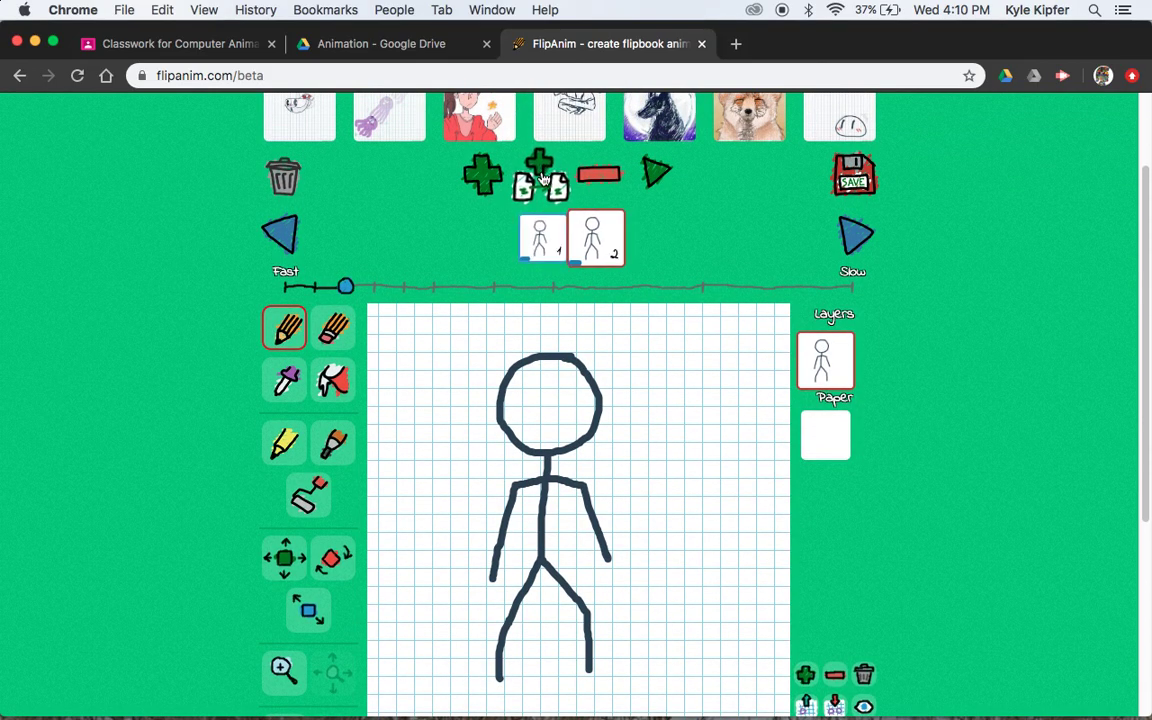
pyautogui.scroll(1, 541, 178)
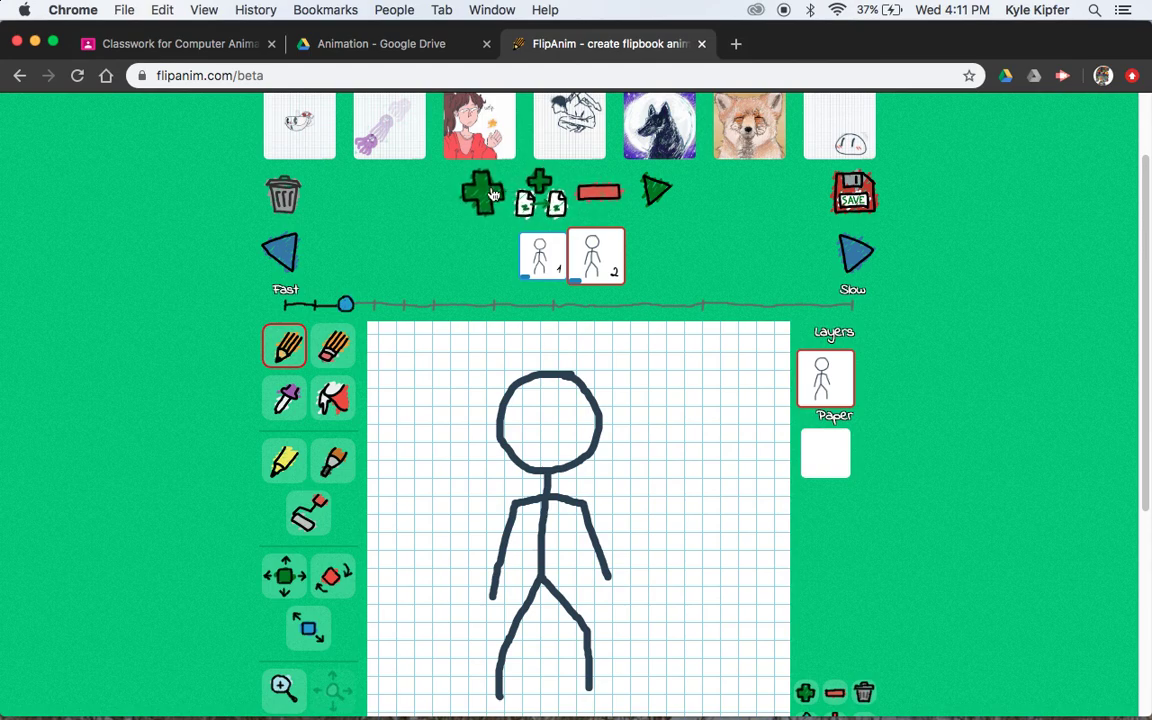
pyautogui.click(595, 195)
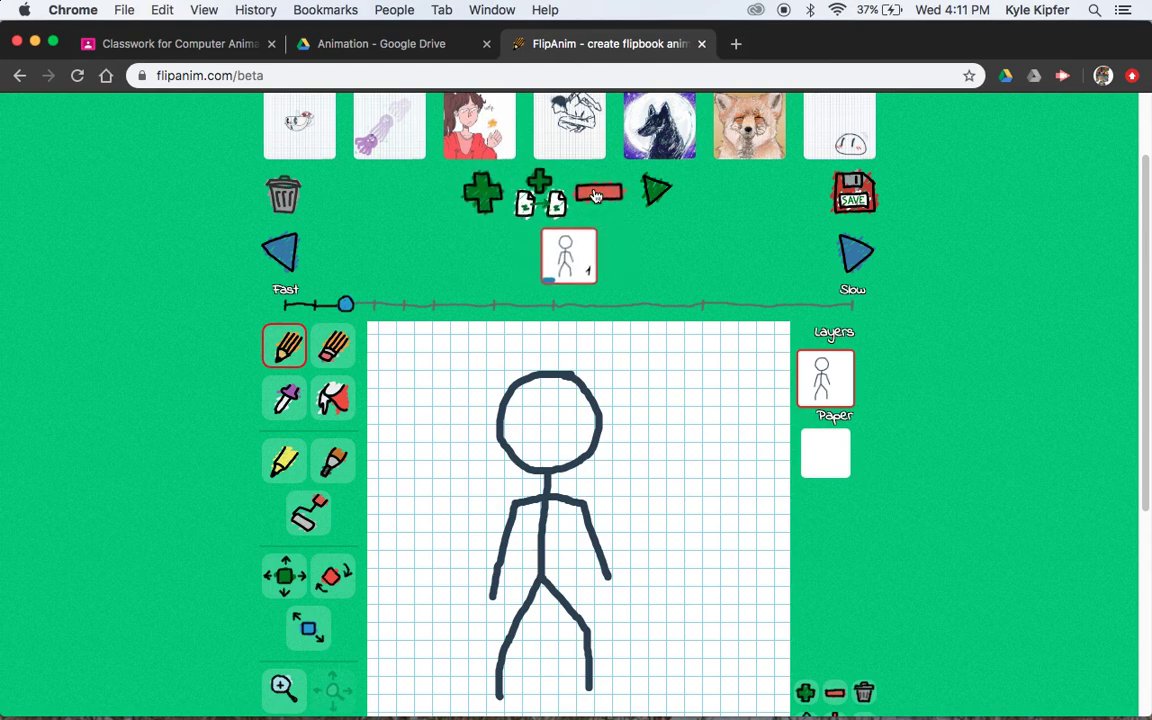
pyautogui.click(540, 193)
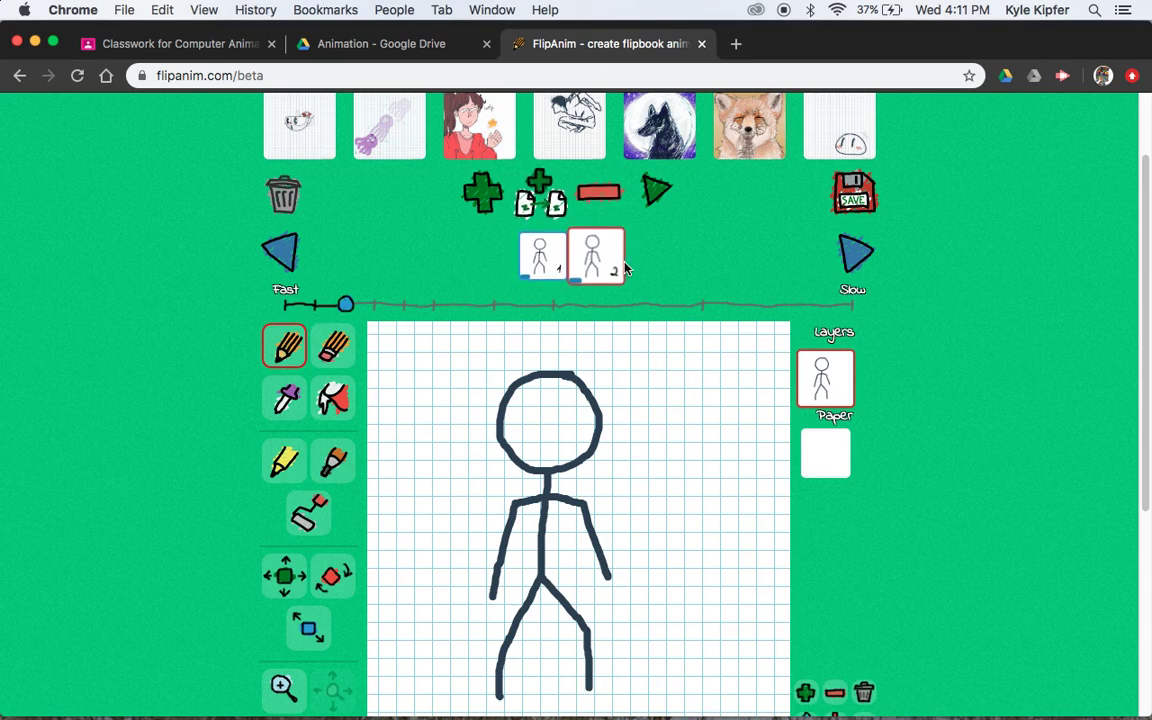
pyautogui.click(333, 345)
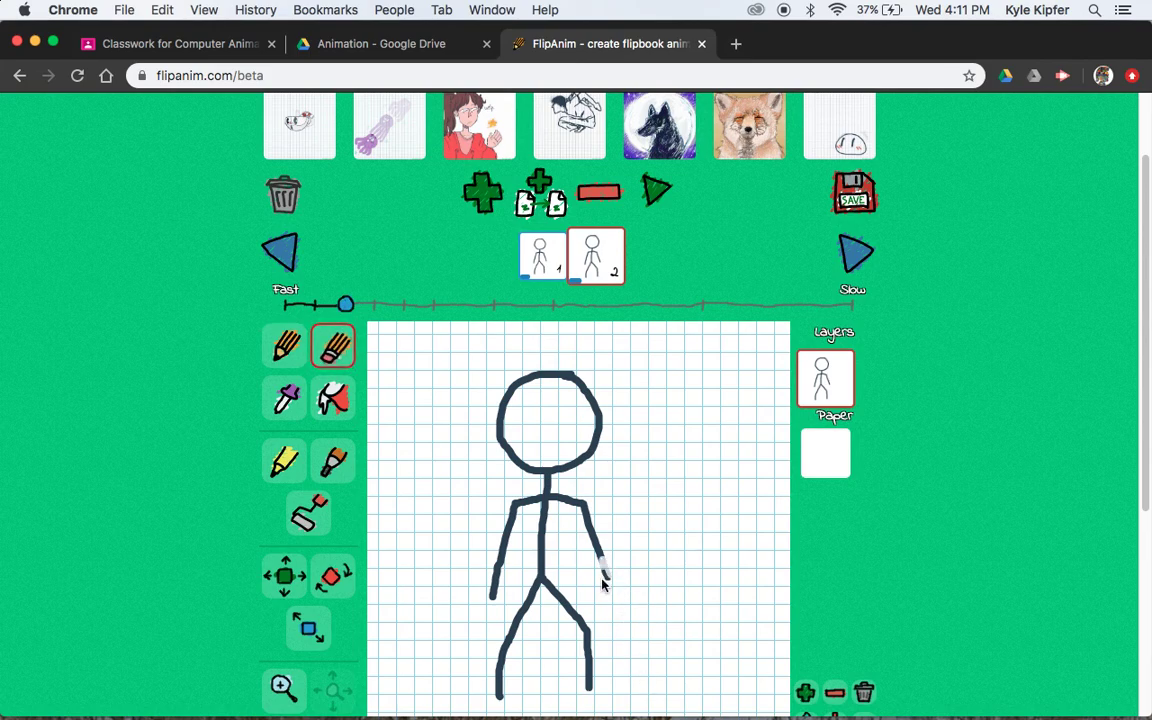
pyautogui.moveTo(603, 585); pyautogui.dragTo(600, 580)
pyautogui.click(285, 345)
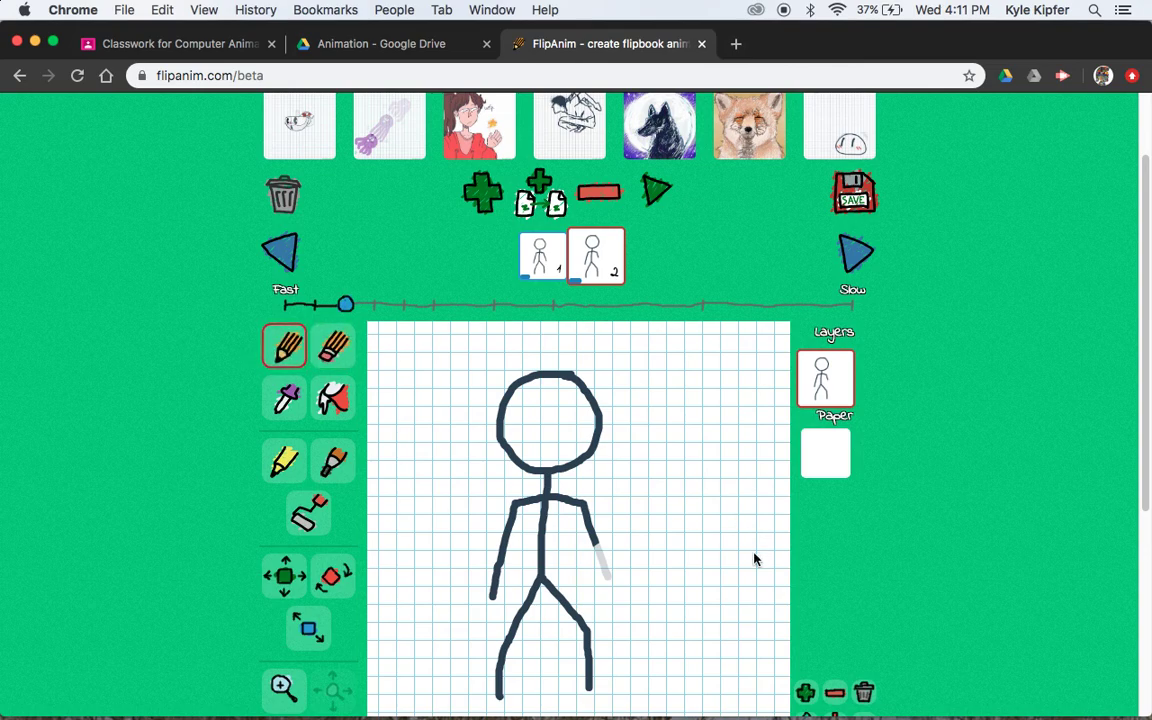
pyautogui.moveTo(595, 545); pyautogui.dragTo(638, 562)
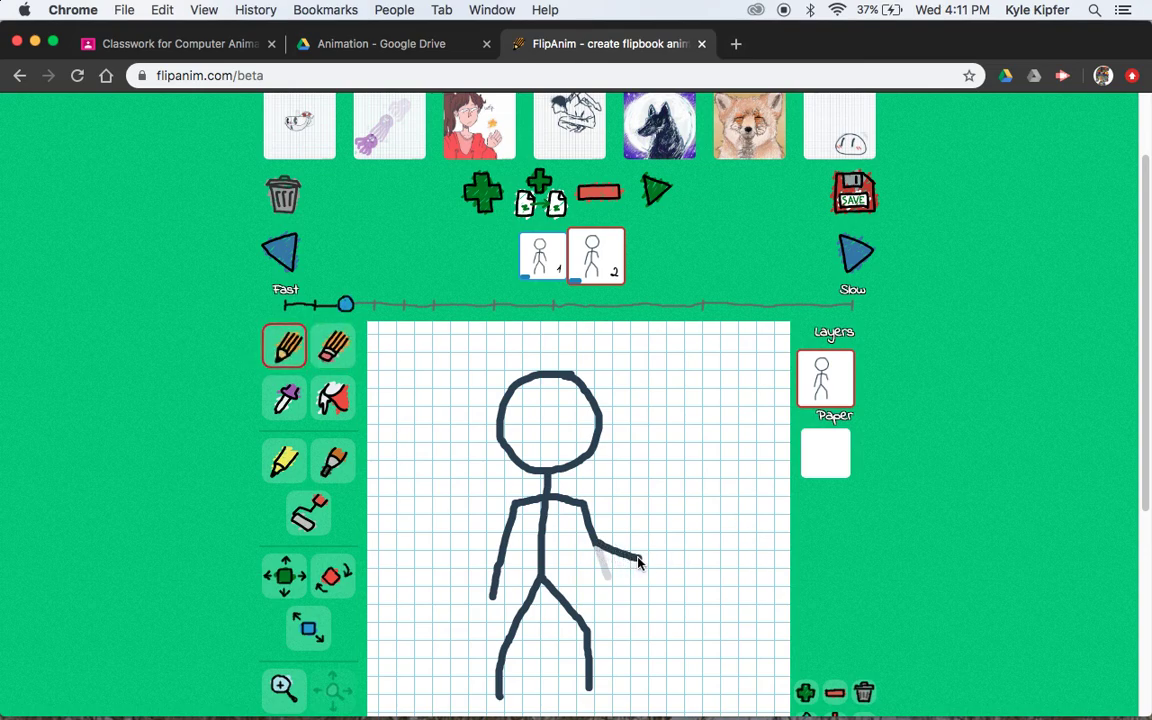
# Add frame 3 with the arm extended straight out to the right
pyautogui.click(538, 190)
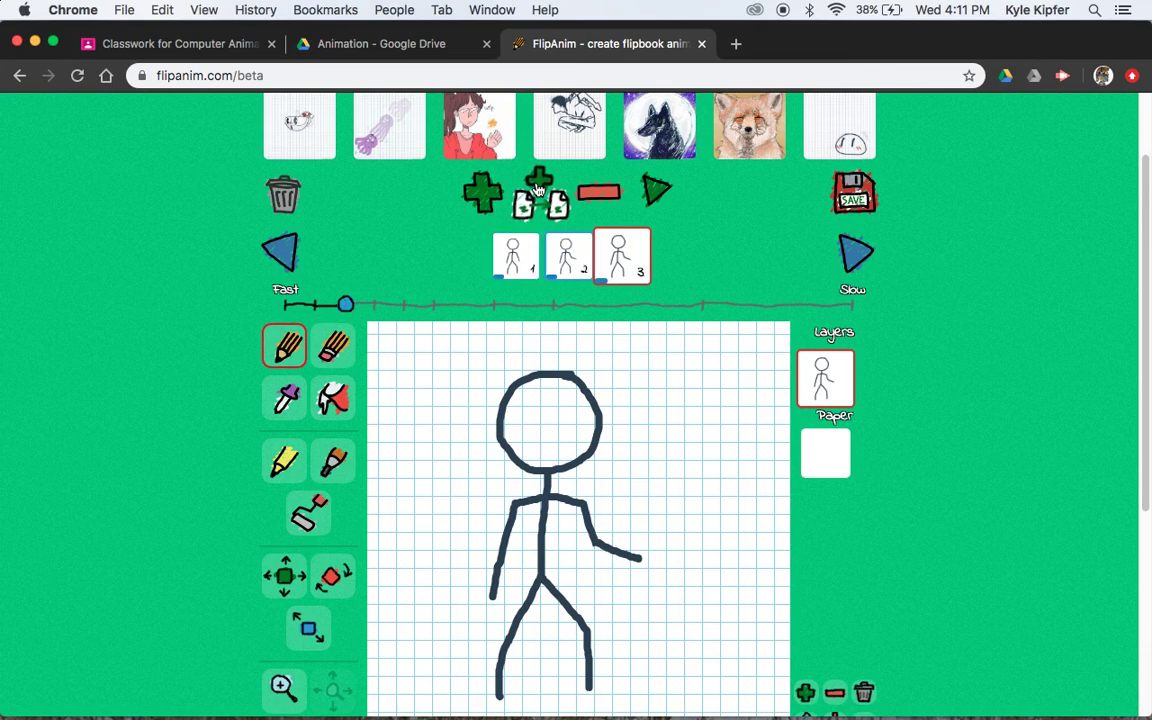
pyautogui.click(333, 345)
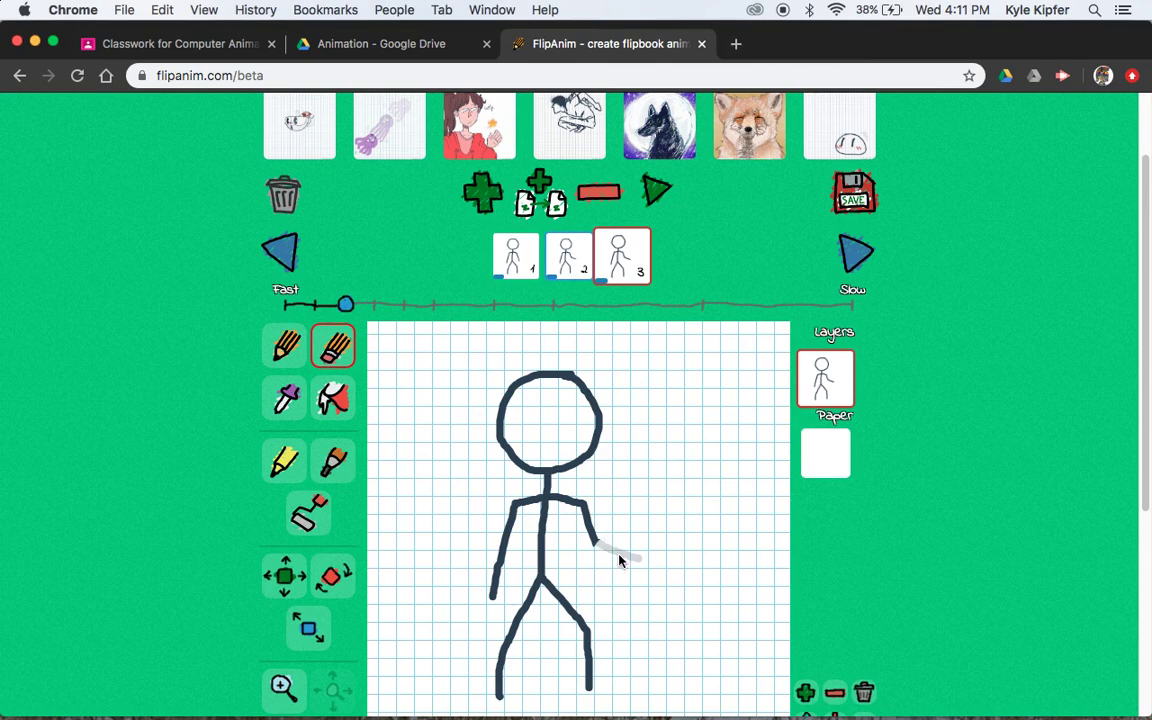
pyautogui.click(285, 345)
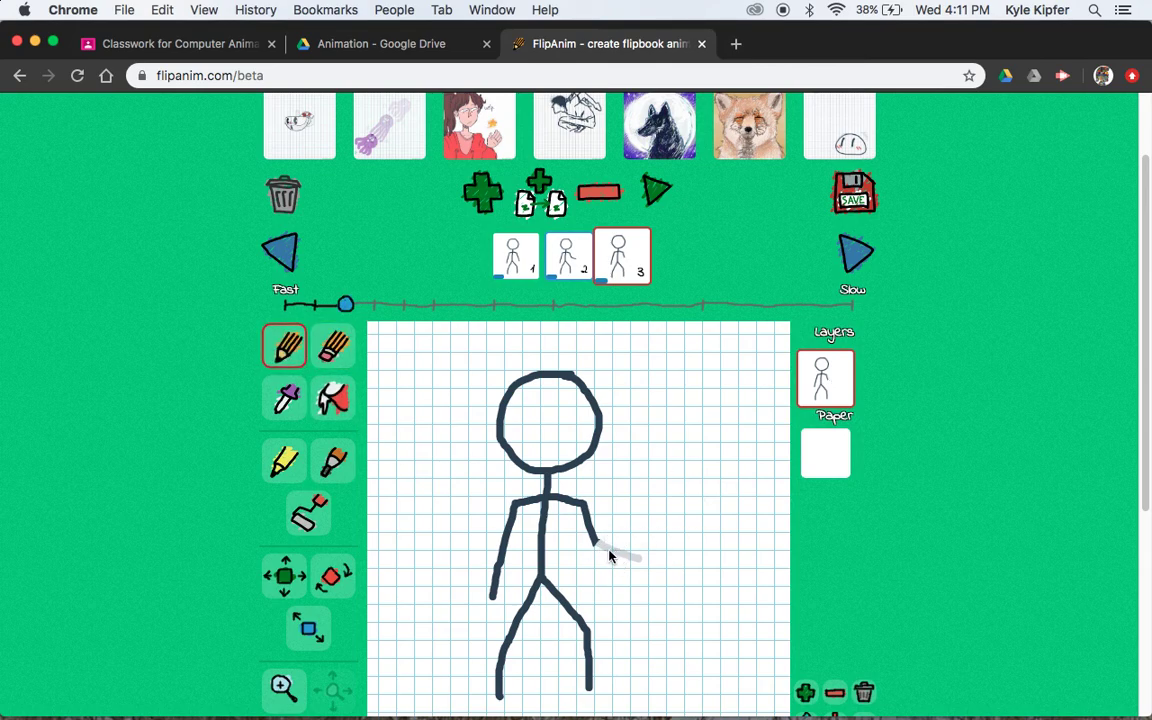
pyautogui.moveTo(596, 546); pyautogui.dragTo(624, 546)
# Add frame 4 with the forearm bending upward from the elbow
pyautogui.click(538, 190)
pyautogui.click(331, 348)
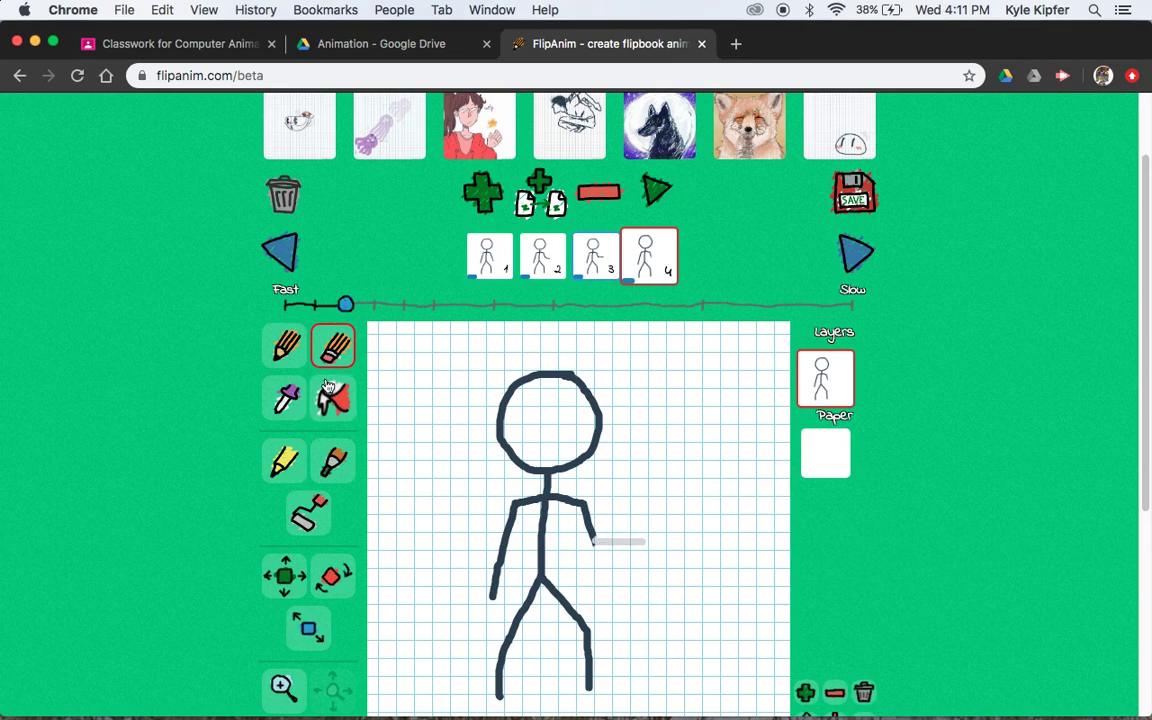
pyautogui.press('p')
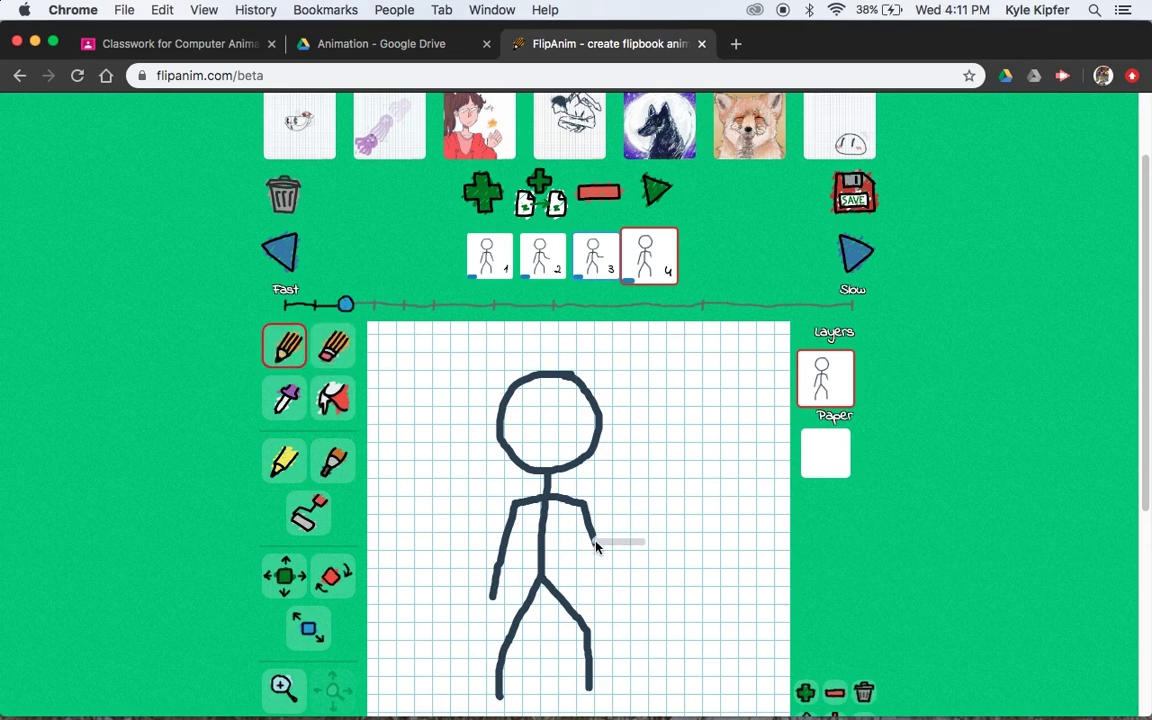
pyautogui.moveTo(606, 529); pyautogui.dragTo(630, 493)
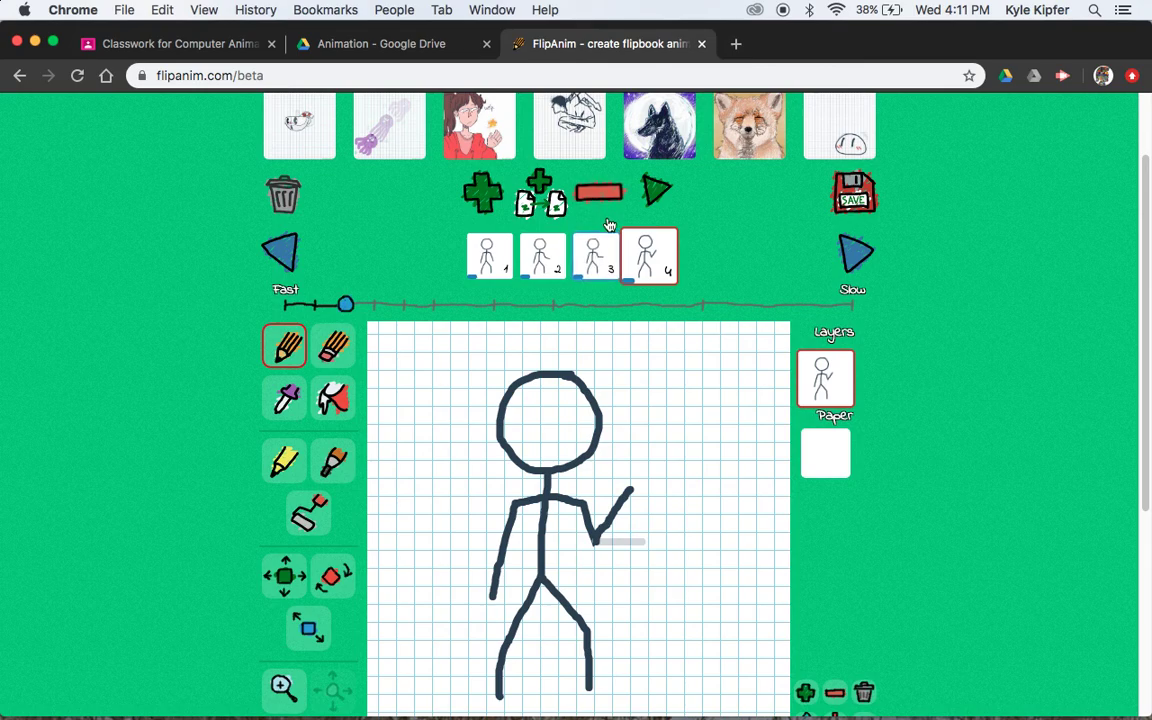
# Flip through frames 2, 1 and 4 to compare the arm poses
pyautogui.click(597, 260)
pyautogui.click(553, 265)
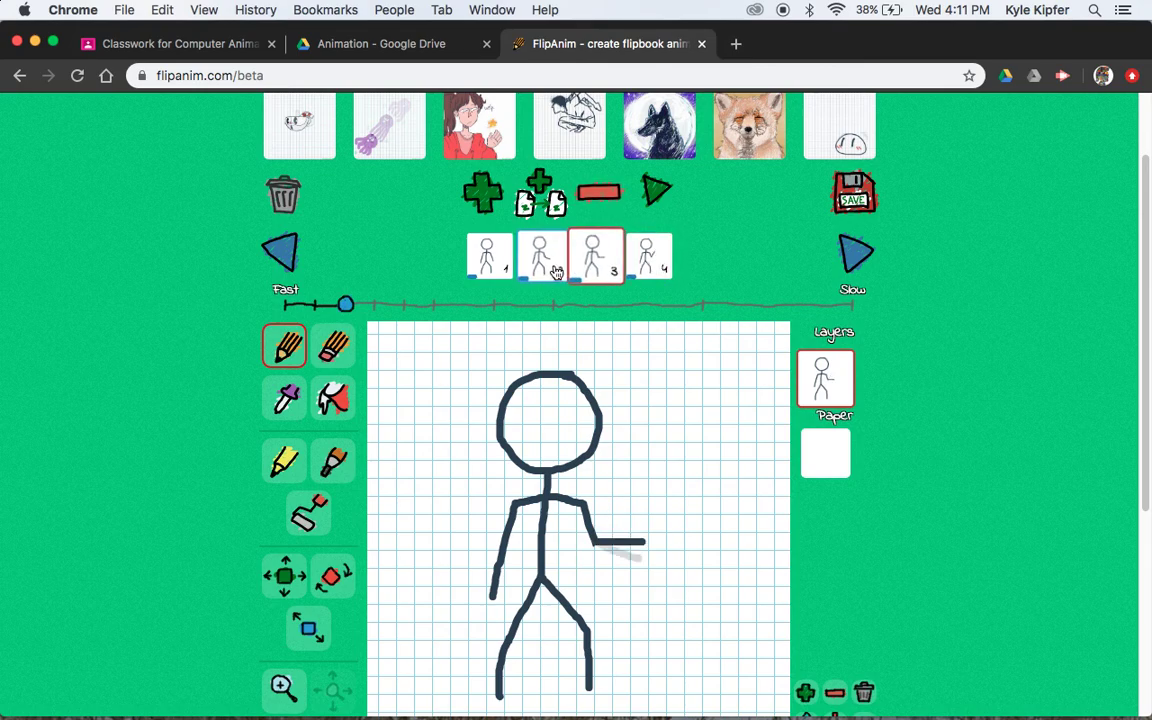
pyautogui.click(488, 262)
pyautogui.click(645, 262)
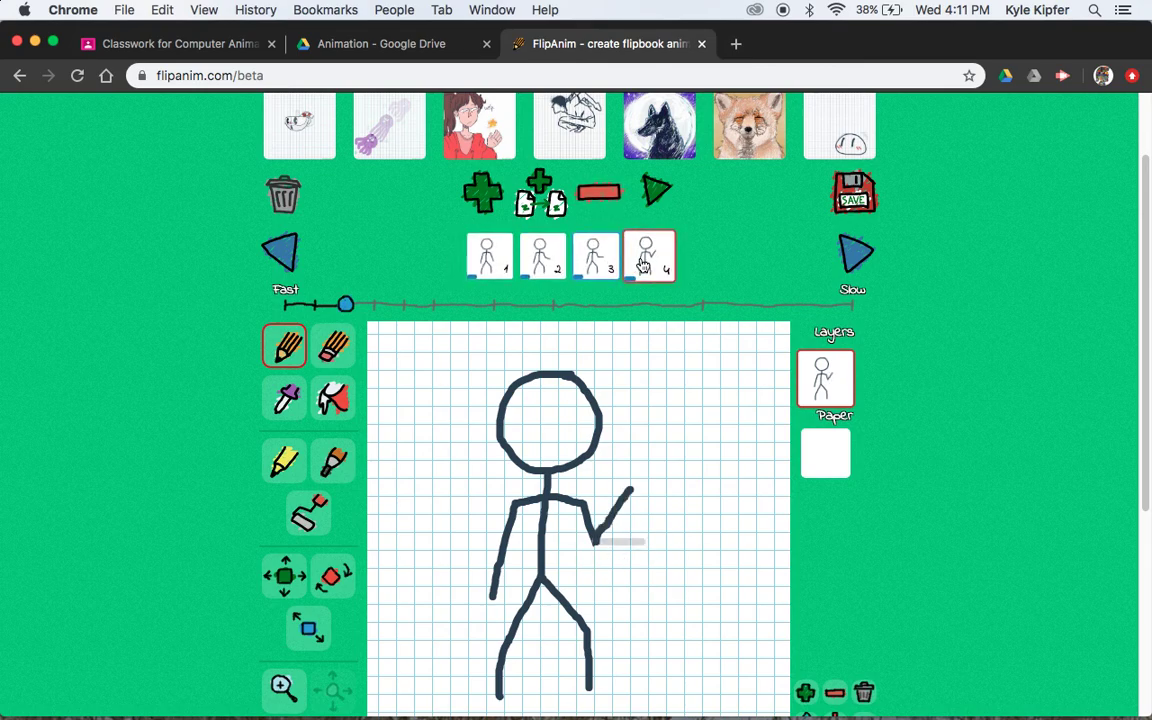
# Add frame 5 with the forearm erased and redrawn angled down to the right
pyautogui.click(538, 190)
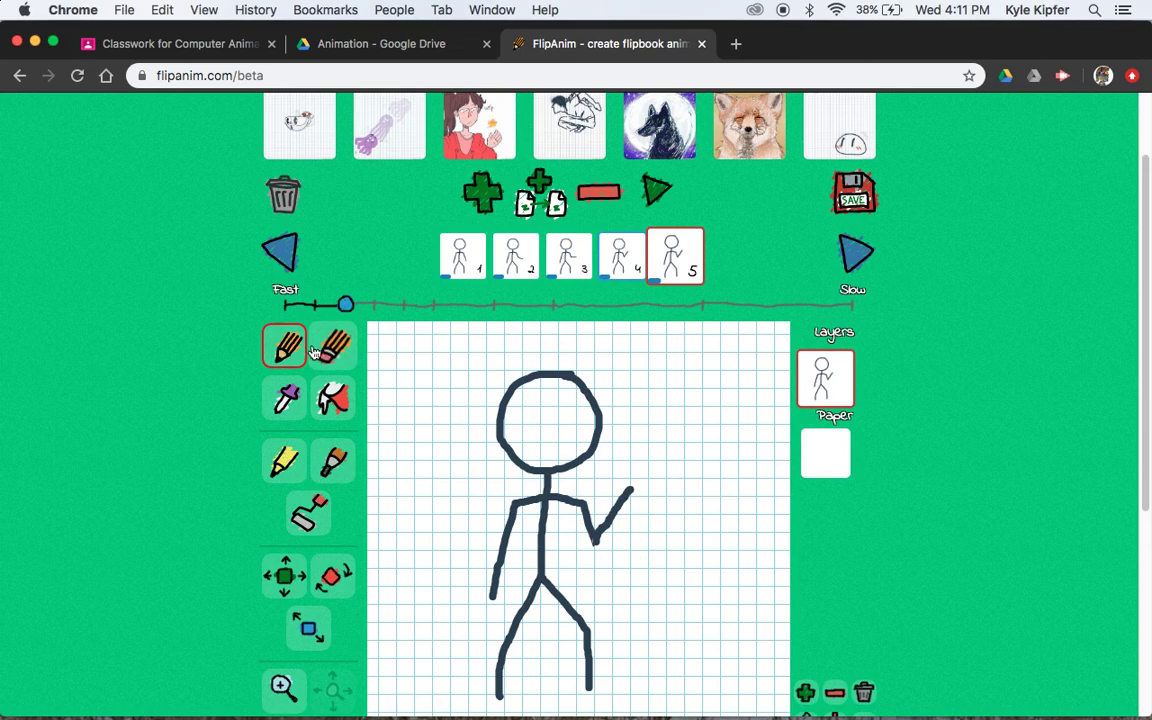
pyautogui.press('e')
pyautogui.moveTo(631, 491)
pyautogui.mouseDown()
pyautogui.moveTo(592, 541)
pyautogui.moveTo(596, 554)
pyautogui.moveTo(588, 512)
pyautogui.mouseUp()
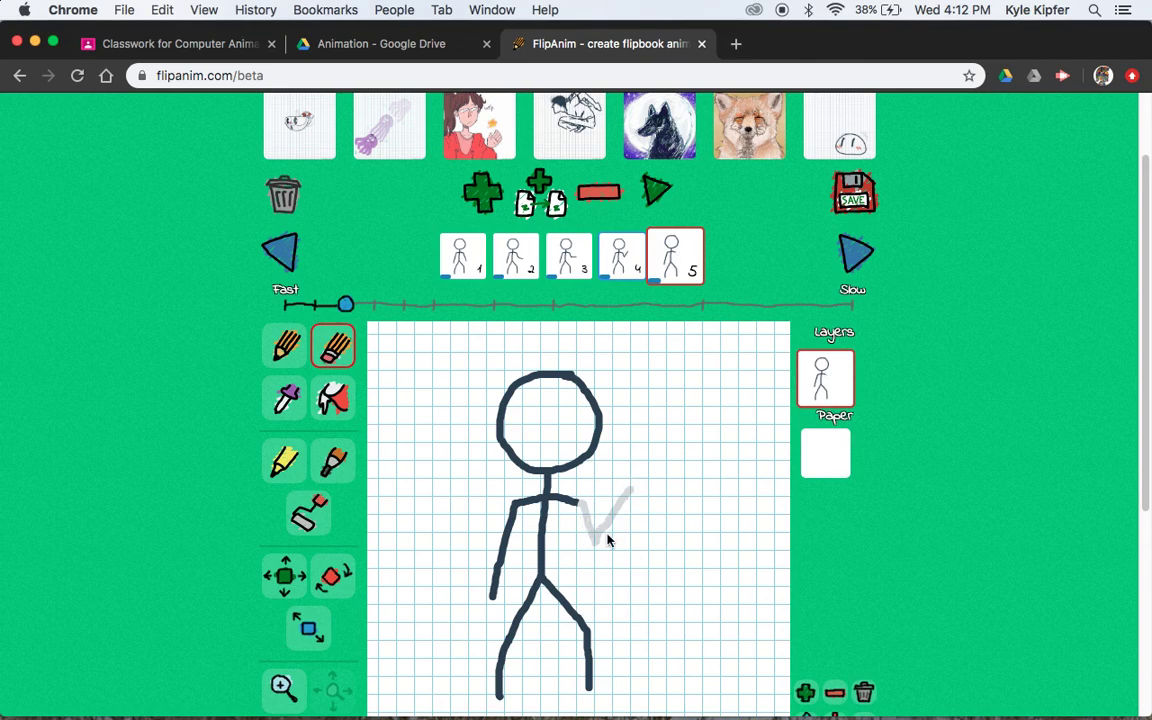
pyautogui.click(280, 348)
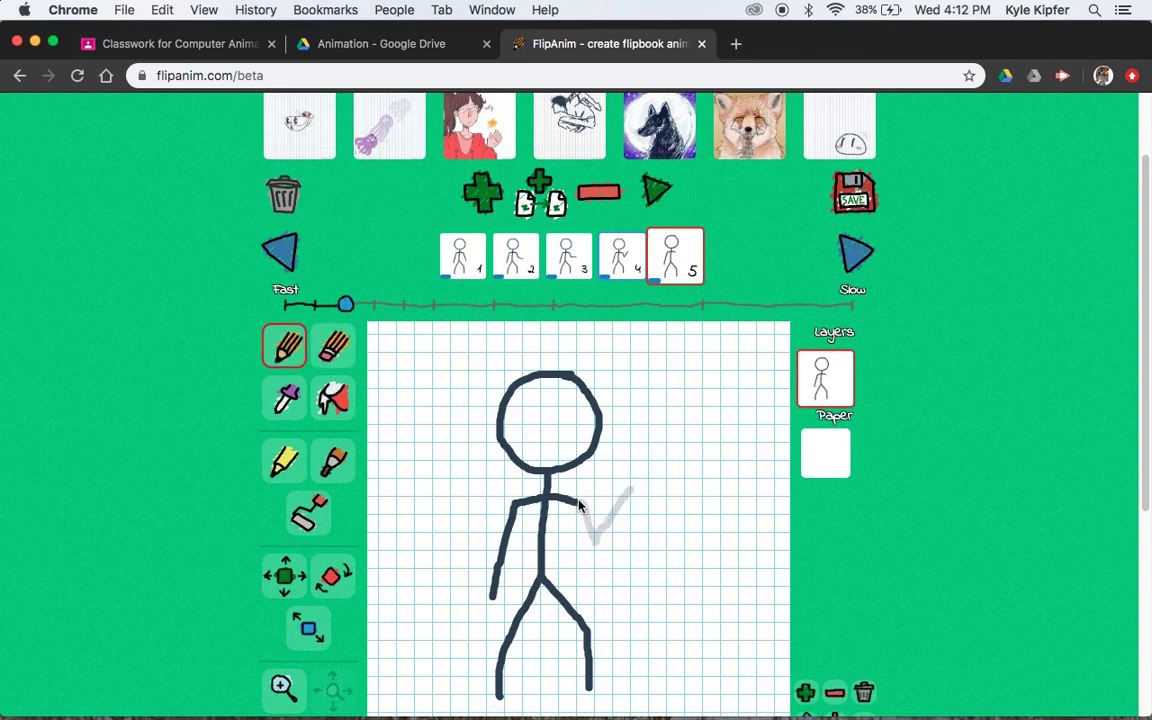
pyautogui.moveTo(583, 510)
pyautogui.mouseDown()
pyautogui.moveTo(611, 527)
pyautogui.moveTo(632, 470)
pyautogui.mouseUp()
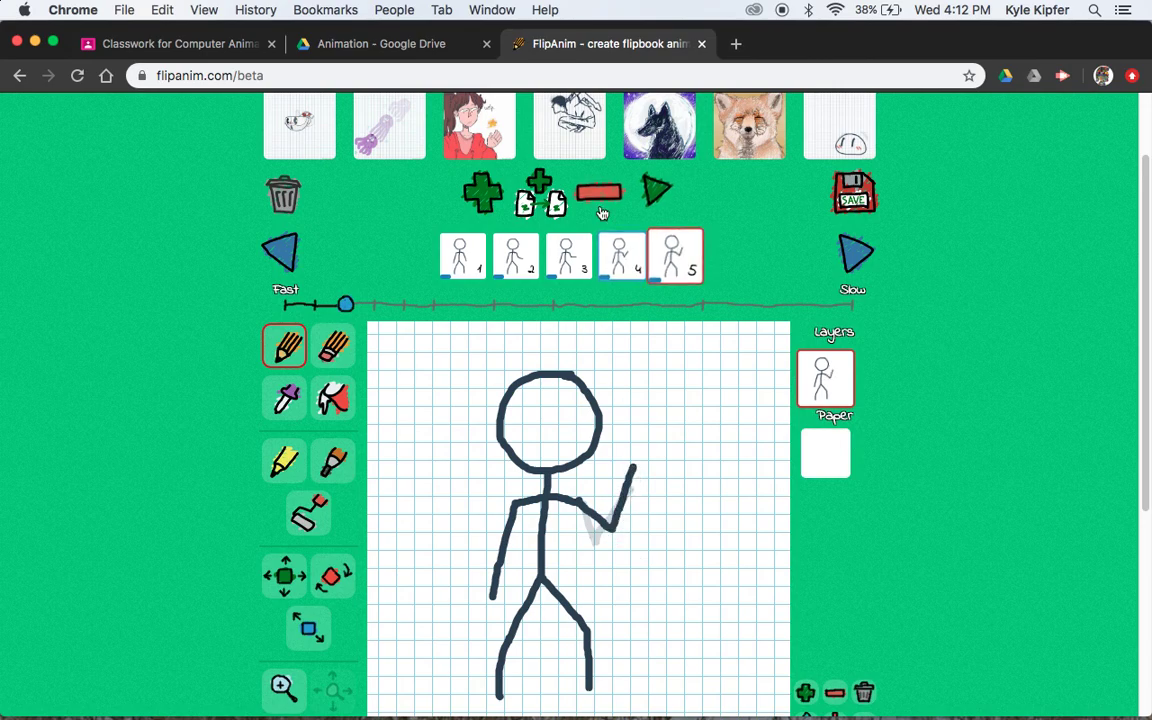
# Add frame 6 with the forearm redrawn raised straight up
pyautogui.click(484, 192)
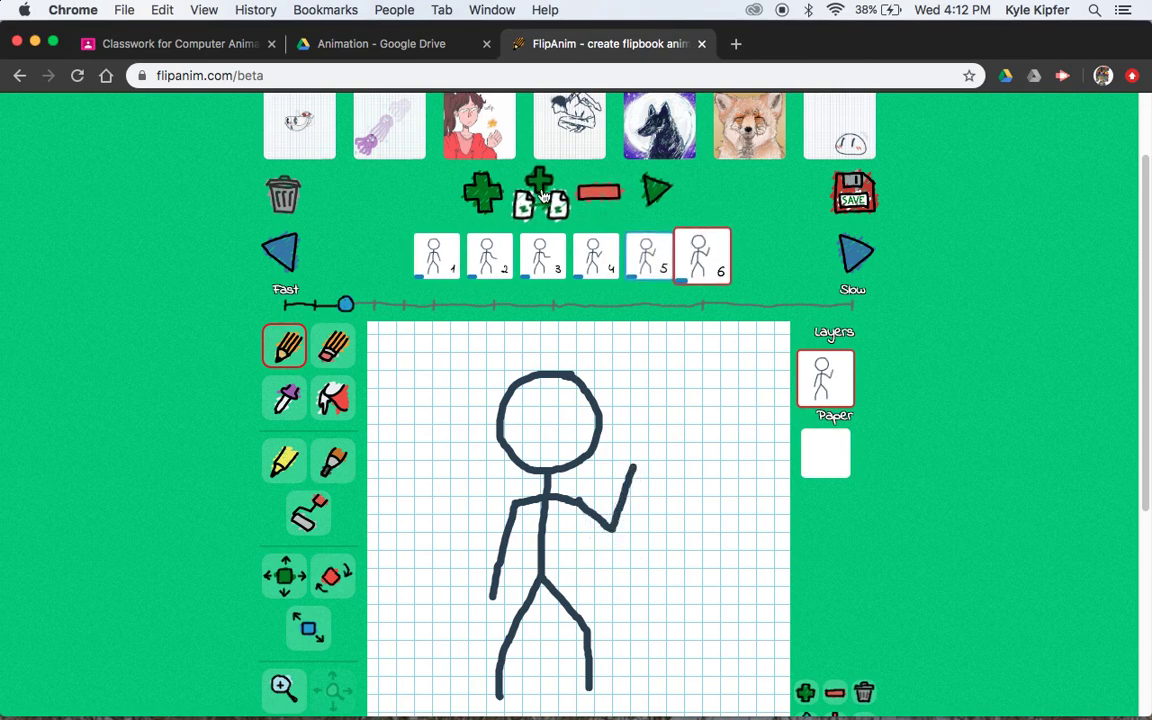
pyautogui.click(333, 346)
pyautogui.moveTo(638, 462)
pyautogui.mouseDown()
pyautogui.moveTo(611, 528)
pyautogui.moveTo(600, 512)
pyautogui.moveTo(638, 453)
pyautogui.moveTo(580, 510)
pyautogui.mouseUp()
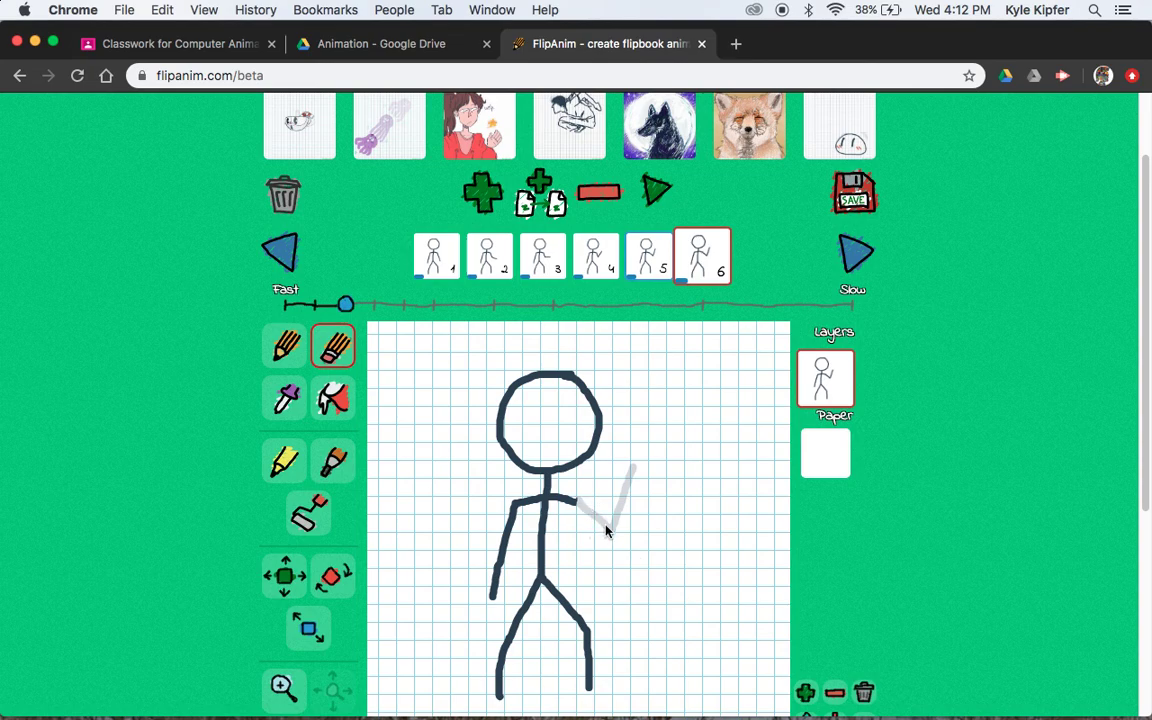
pyautogui.click(284, 350)
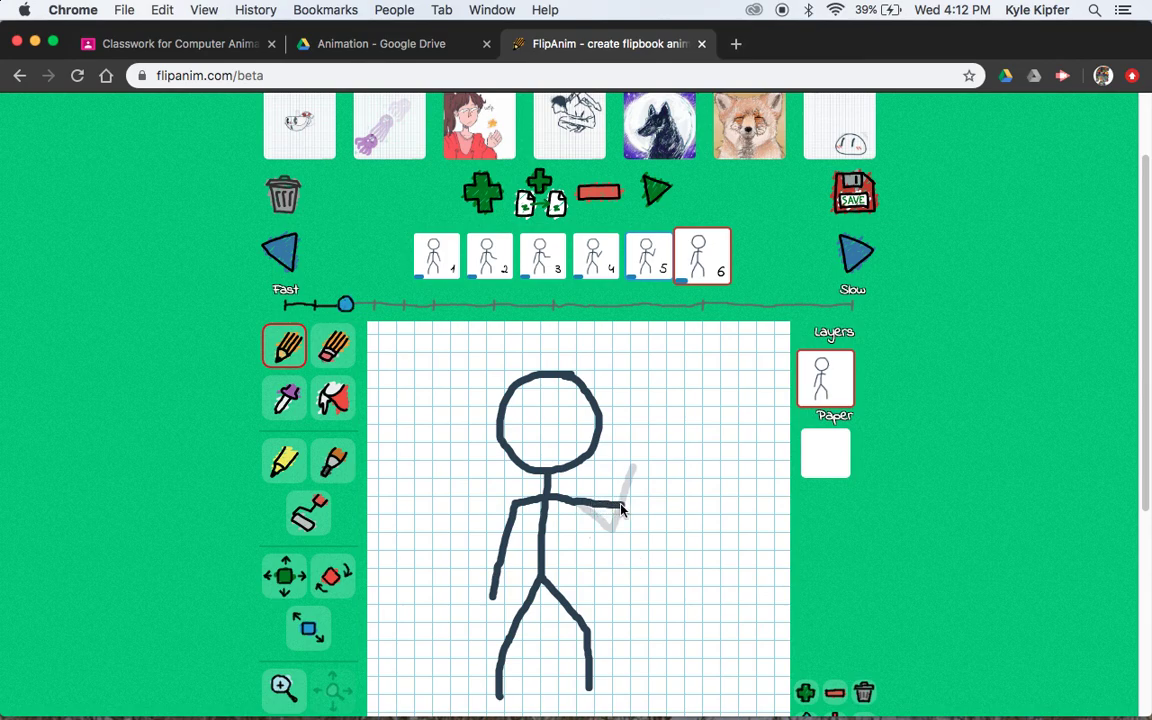
pyautogui.moveTo(620, 510); pyautogui.dragTo(631, 435)
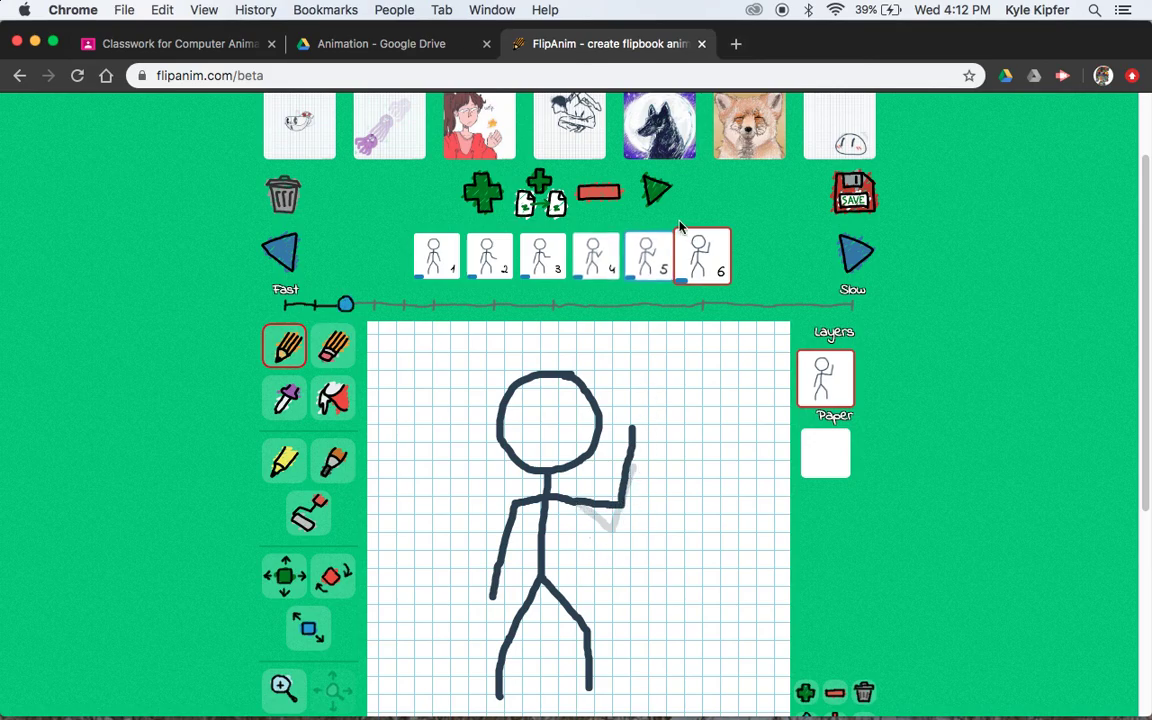
# Add frame 7 with the forearm redrawn tilted up and outward
pyautogui.click(530, 197)
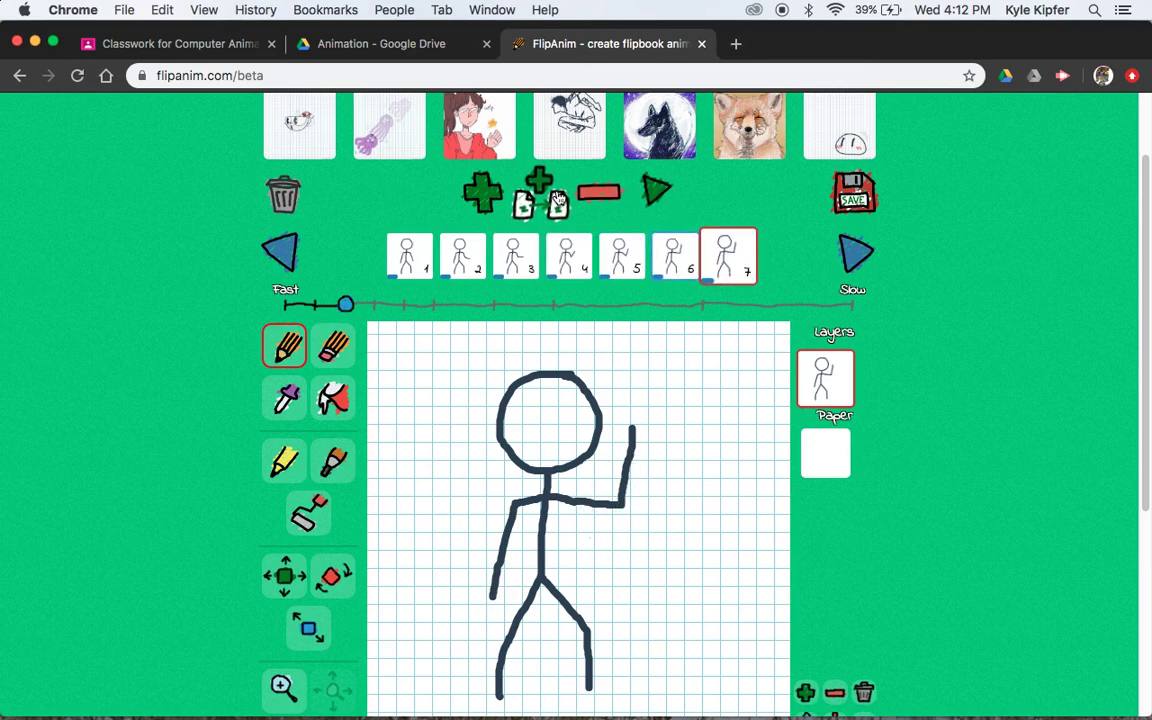
pyautogui.click(325, 345)
pyautogui.moveTo(637, 414)
pyautogui.mouseDown()
pyautogui.moveTo(627, 502)
pyautogui.moveTo(628, 442)
pyautogui.mouseUp()
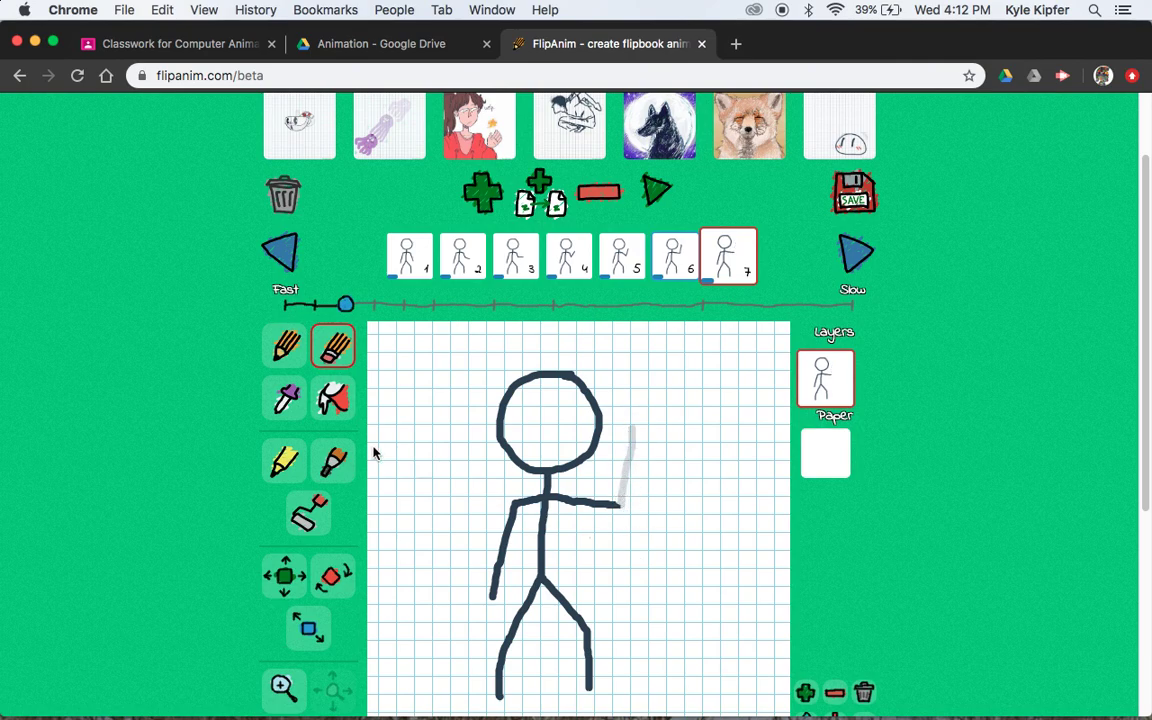
pyautogui.click(285, 345)
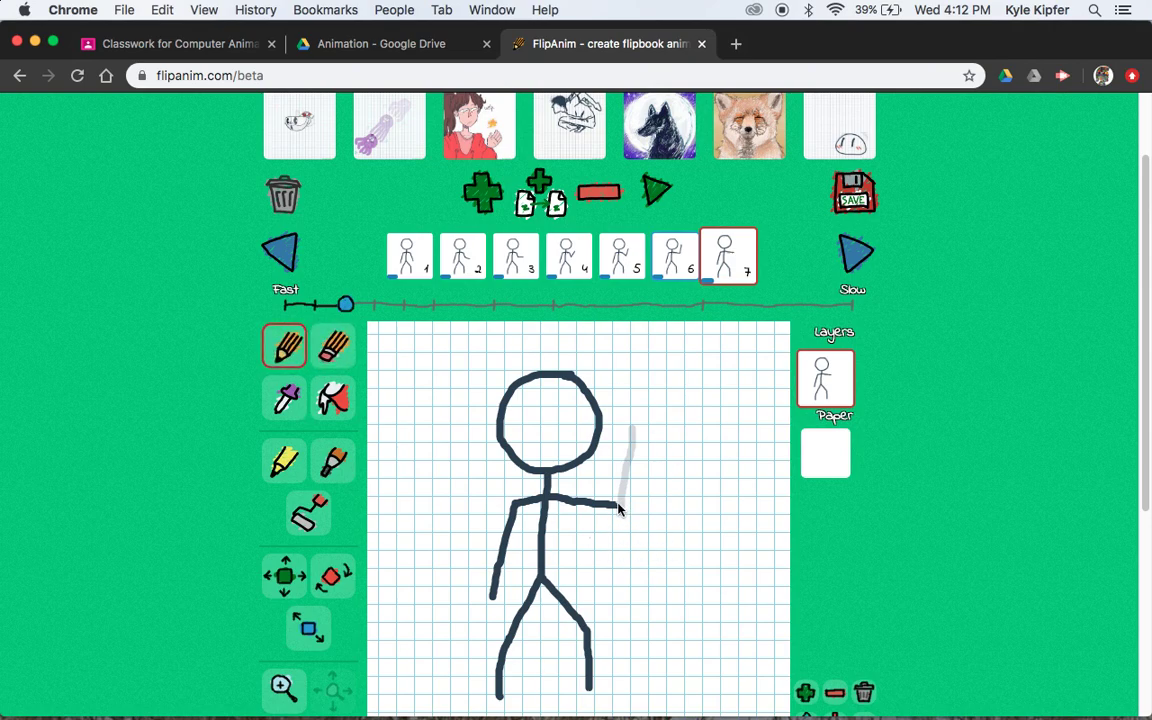
pyautogui.moveTo(629, 497); pyautogui.dragTo(668, 447)
# Add frame 8, then place a copy of frame 7's pose after frame 9
pyautogui.click(555, 186)
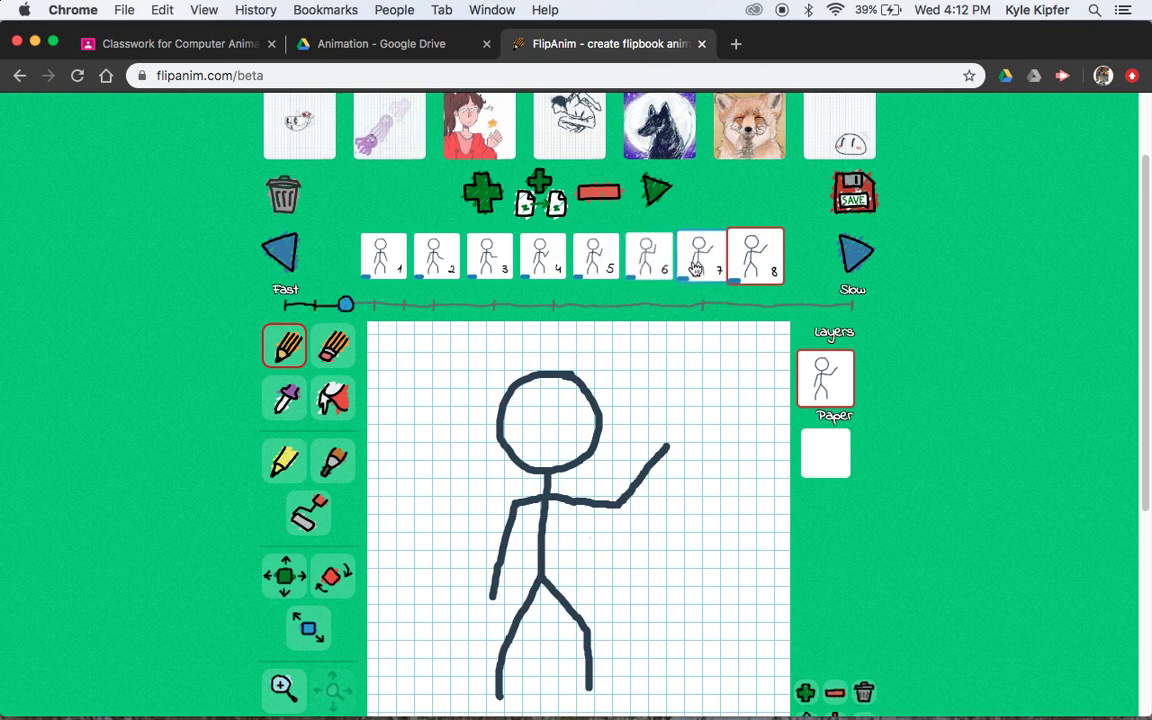
pyautogui.click(699, 268)
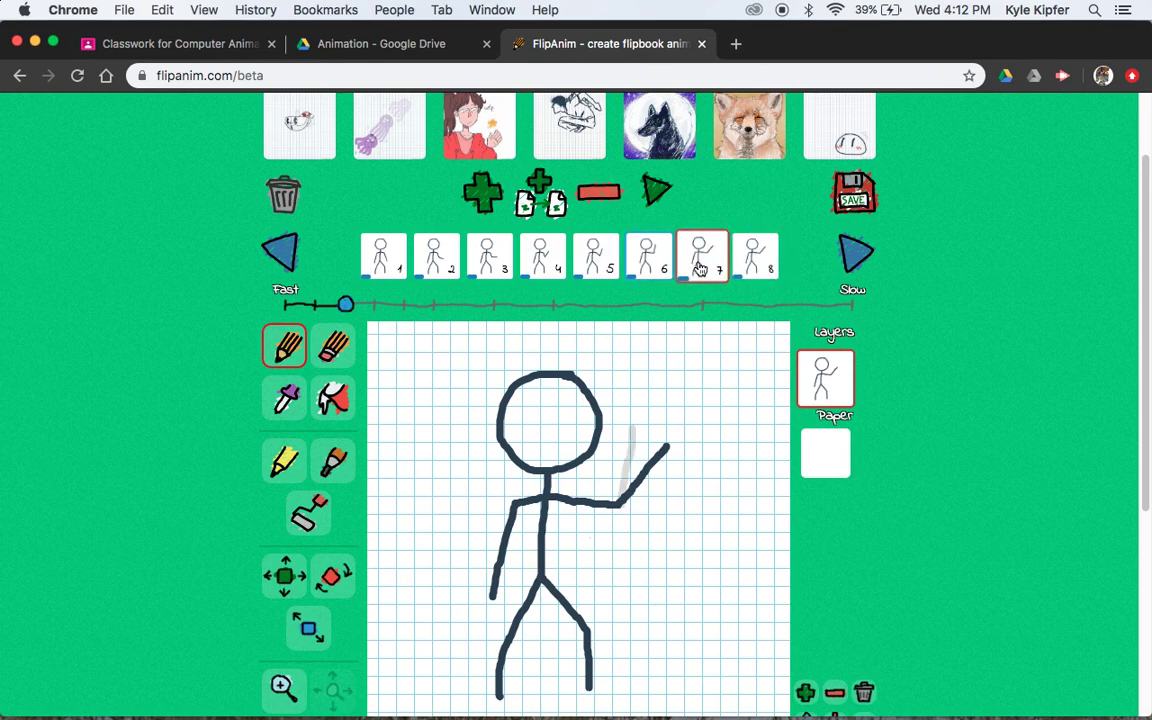
pyautogui.click(540, 192)
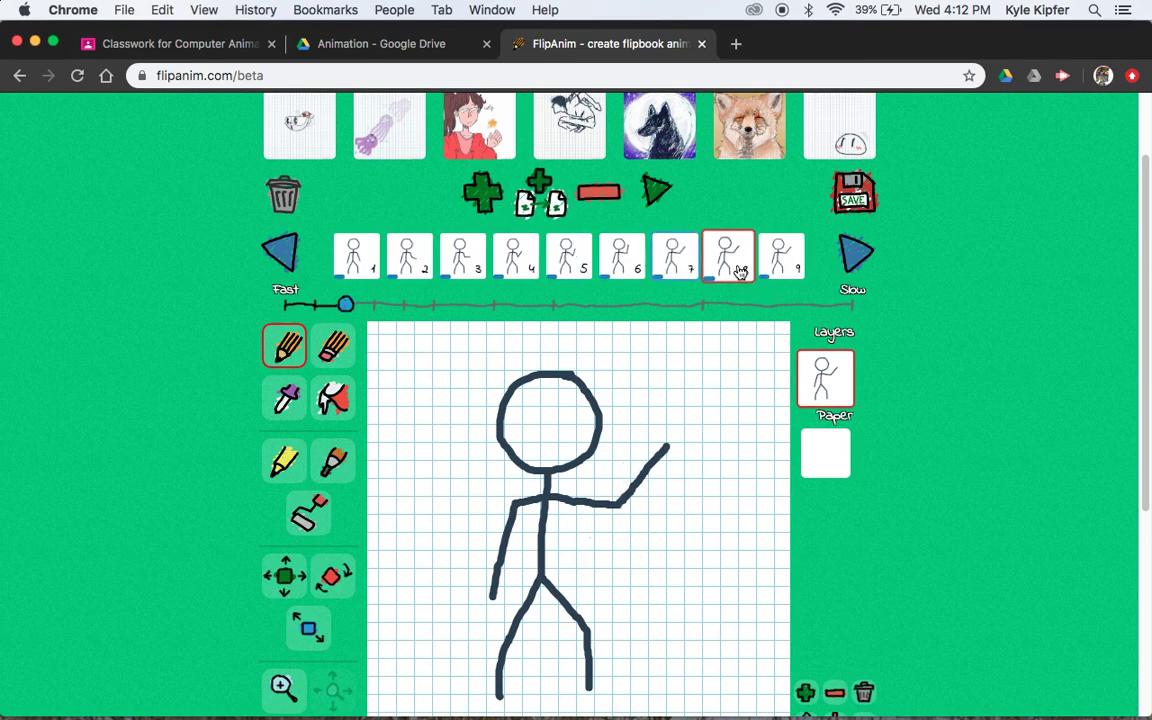
pyautogui.moveTo(738, 257); pyautogui.dragTo(795, 272)
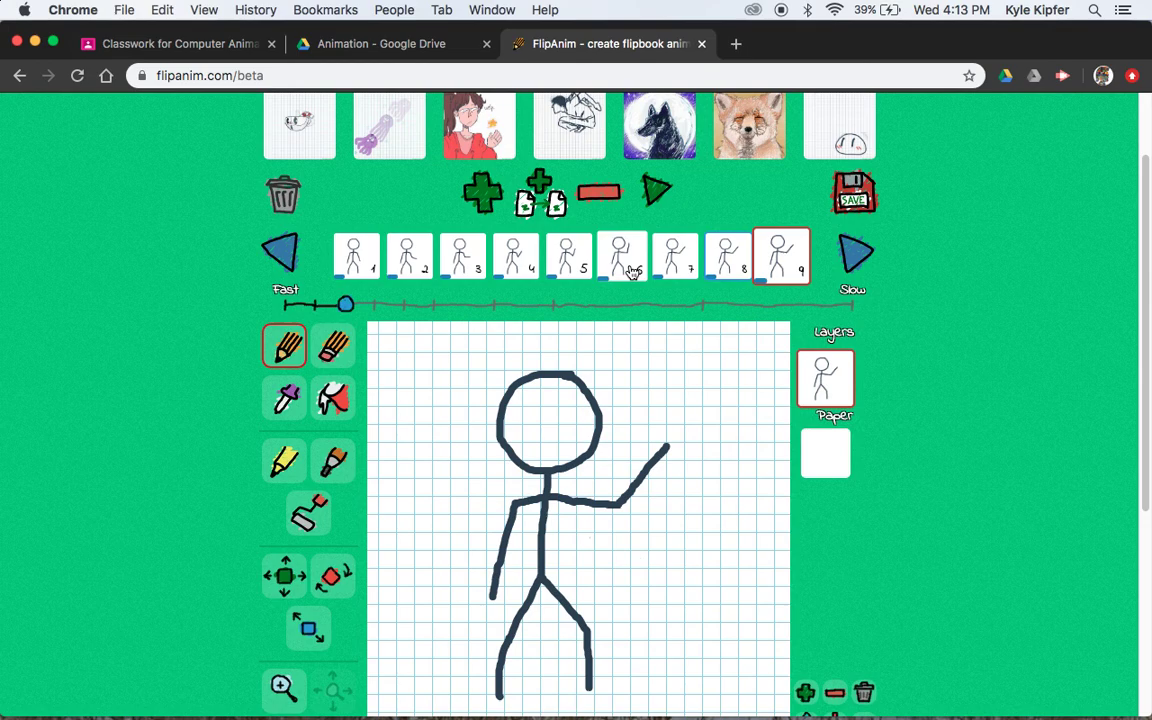
# Copy frame 6's raised-arm pose to the end of the strip as frame 10
pyautogui.click(632, 272)
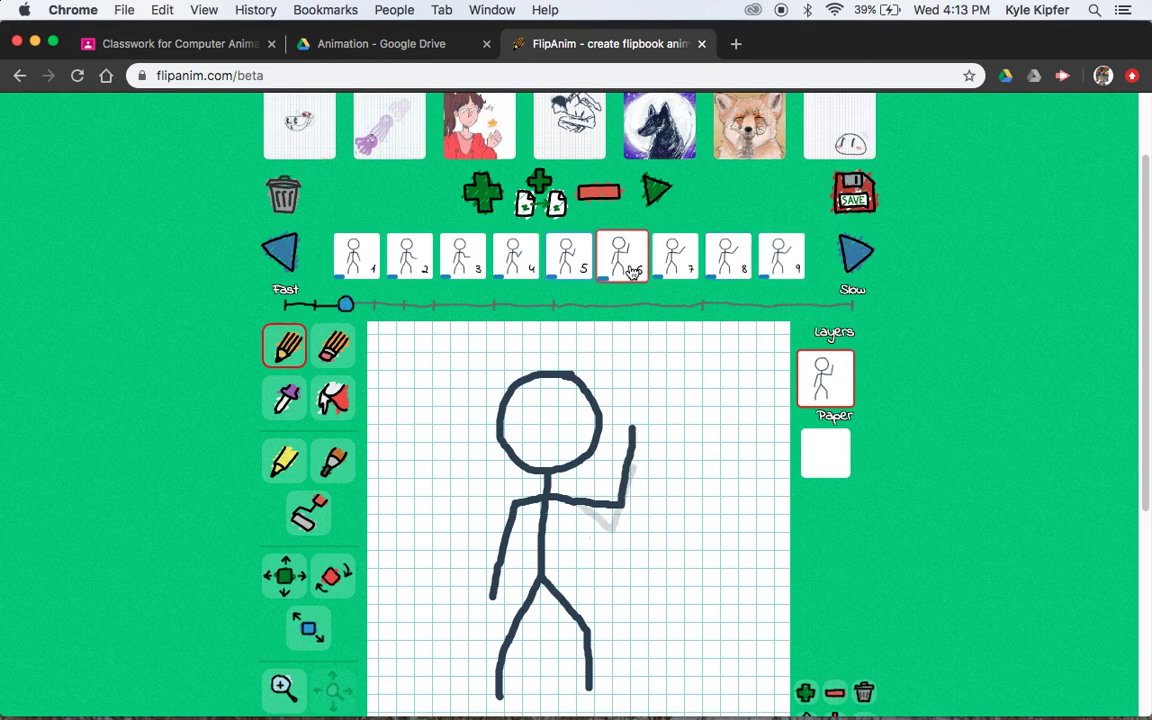
pyautogui.click(538, 190)
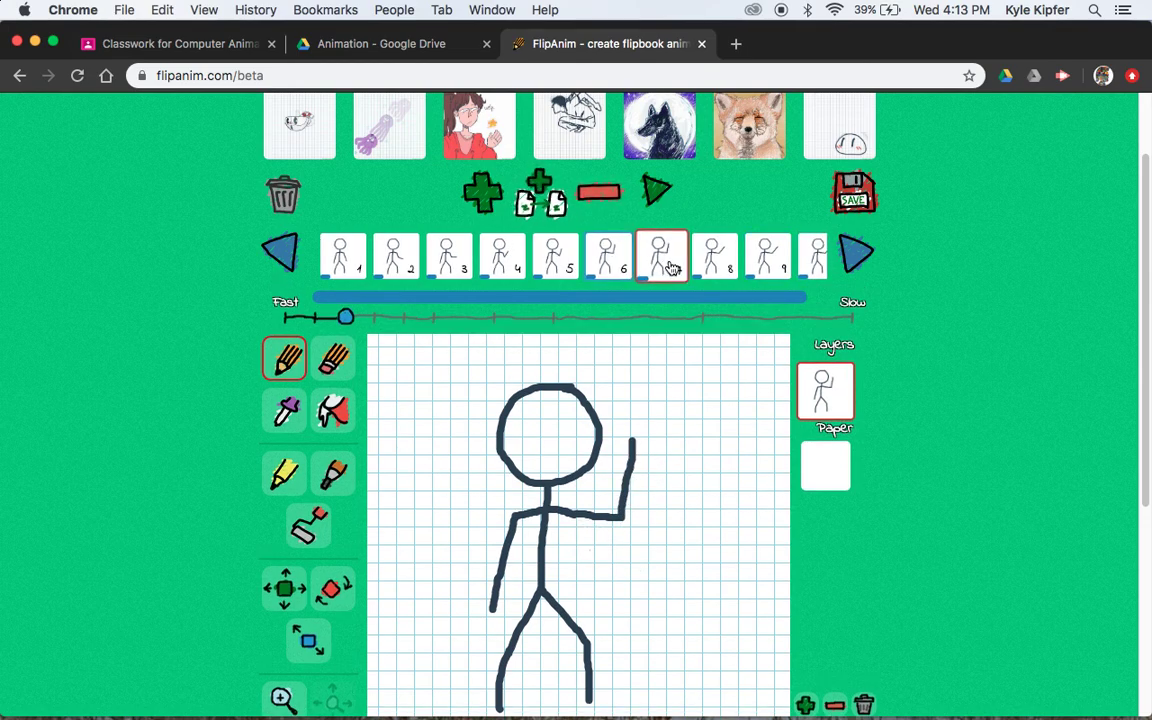
pyautogui.moveTo(672, 268); pyautogui.dragTo(827, 278)
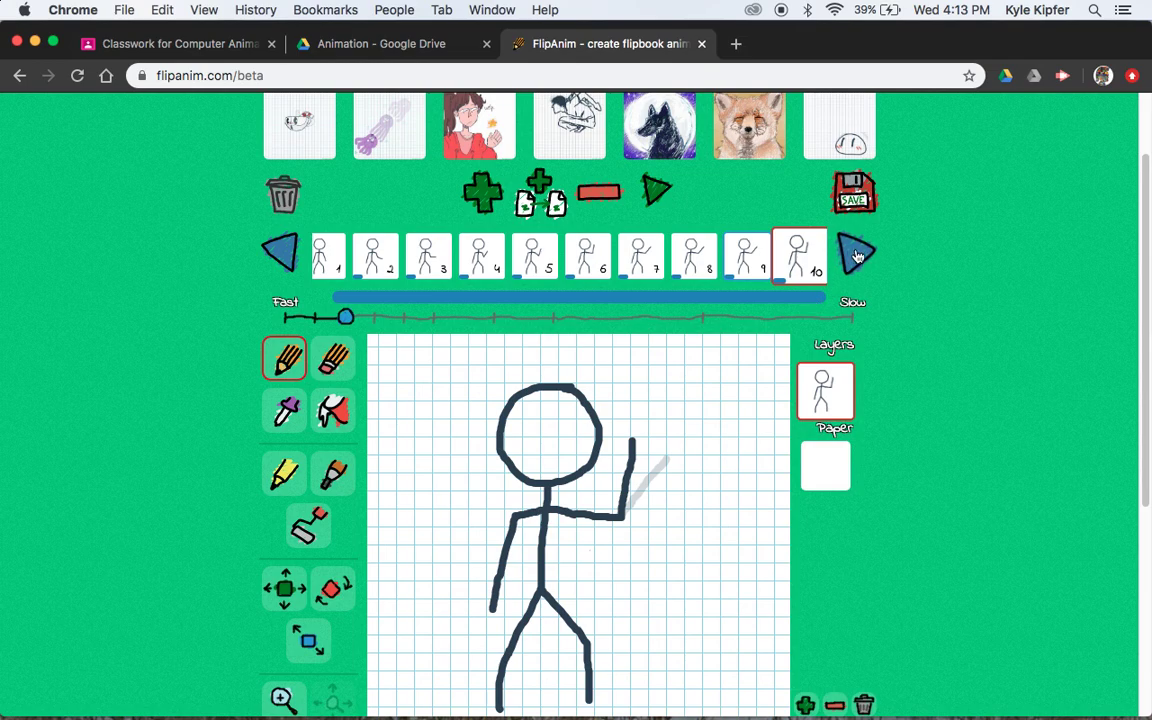
pyautogui.click(279, 252)
pyautogui.click(279, 252)
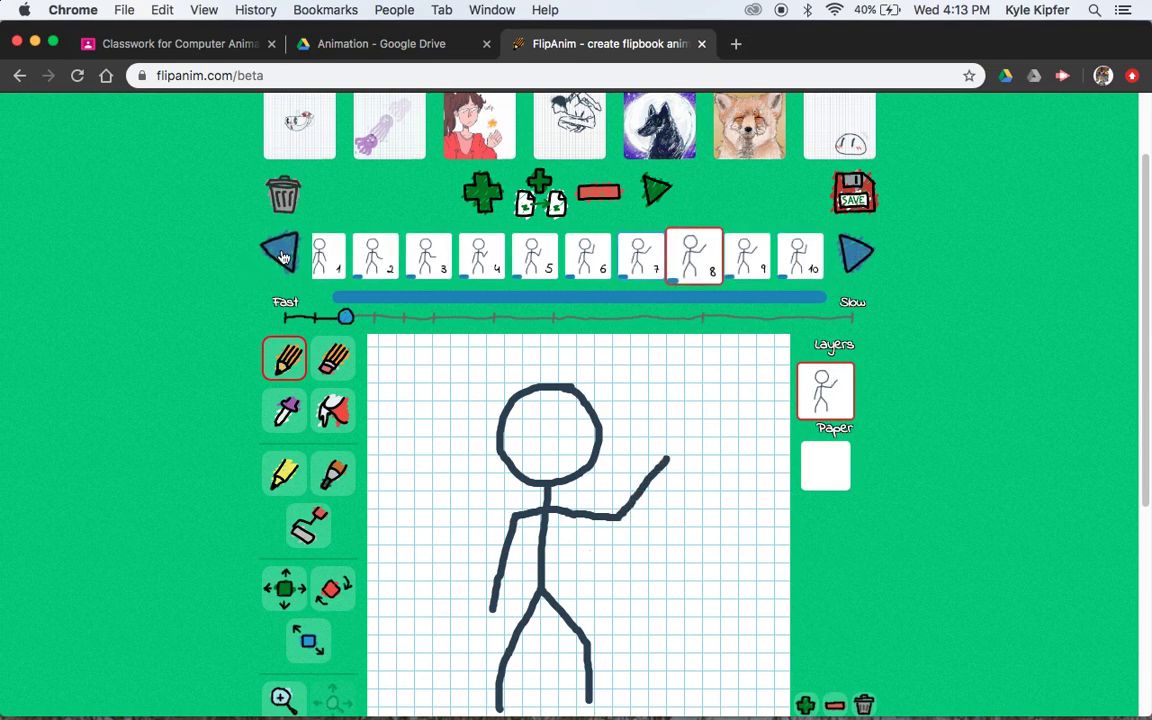
pyautogui.click(279, 252)
pyautogui.click(279, 252)
pyautogui.click(279, 252)
pyautogui.click(279, 252)
pyautogui.click(279, 252)
pyautogui.click(279, 252)
pyautogui.click(279, 252)
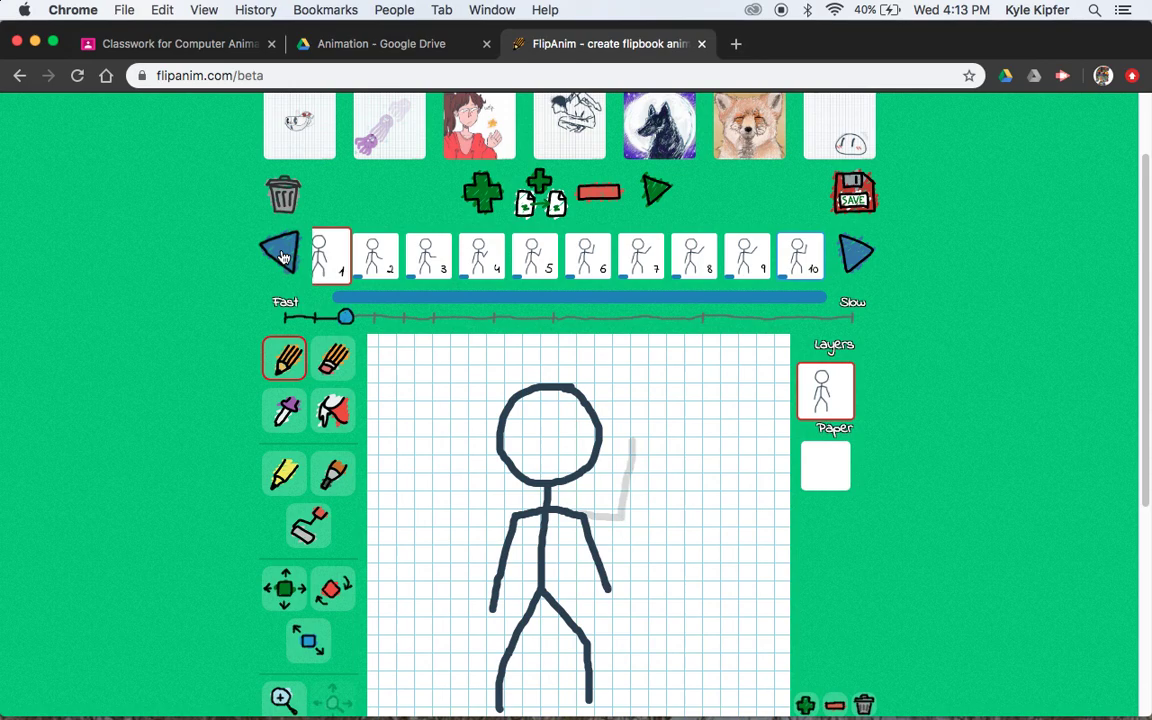
pyautogui.click(279, 252)
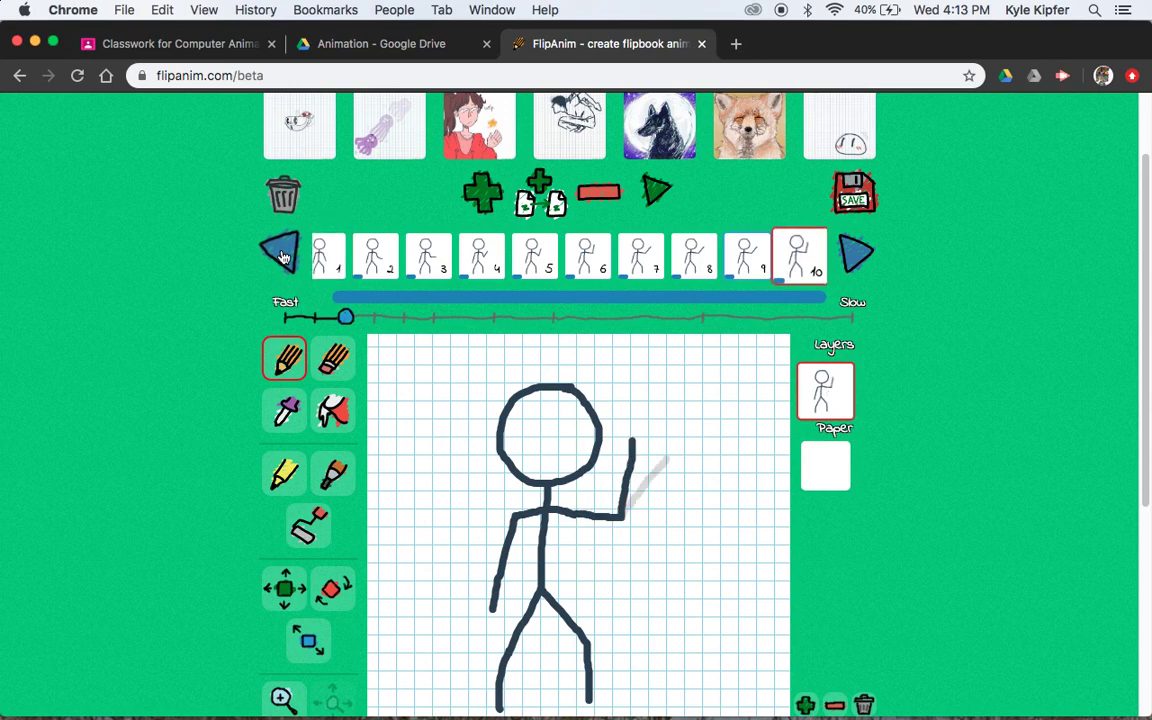
pyautogui.click(858, 255)
pyautogui.click(858, 255)
pyautogui.click(858, 255)
pyautogui.click(858, 255)
pyautogui.click(858, 255)
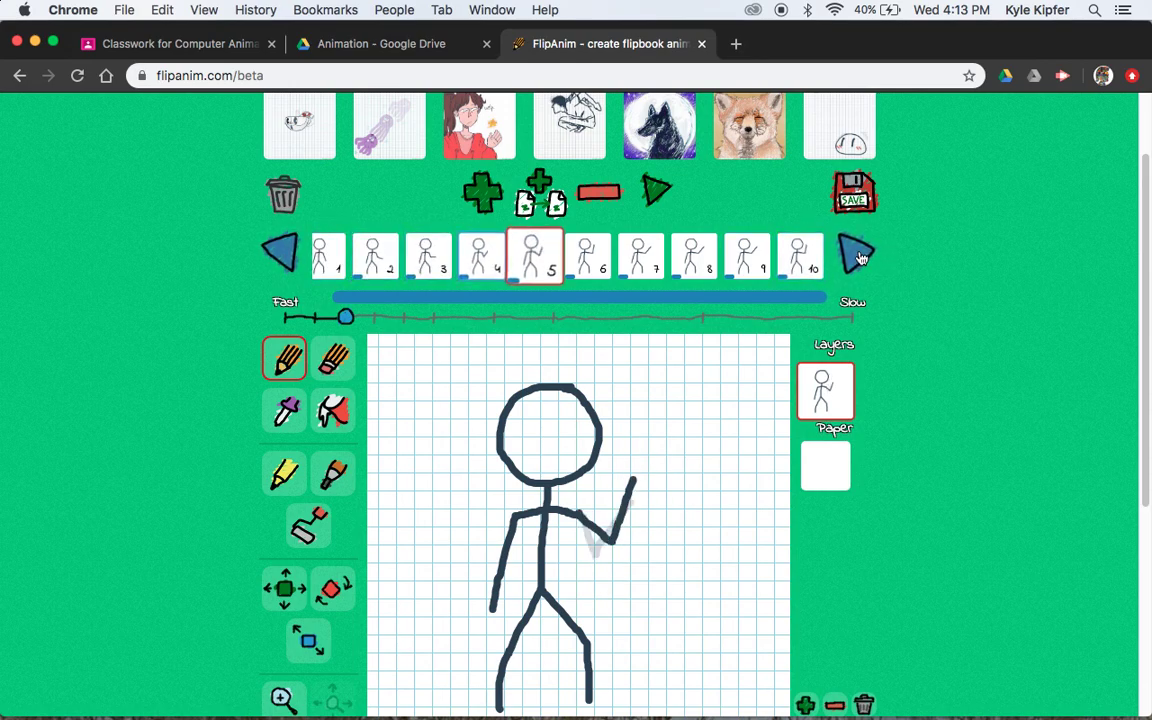
pyautogui.click(858, 255)
pyautogui.click(858, 255)
pyautogui.click(858, 255)
pyautogui.click(858, 255)
pyautogui.click(858, 255)
pyautogui.click(858, 255)
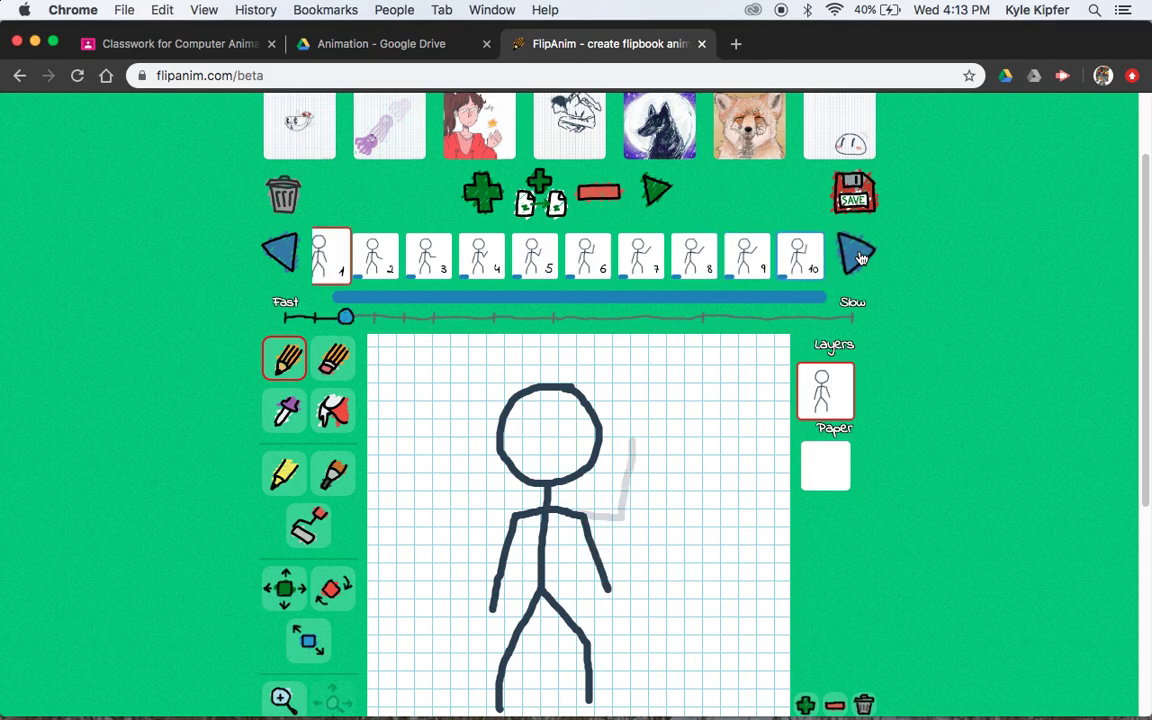
pyautogui.click(656, 203)
pyautogui.scroll(-2, 930, 420)
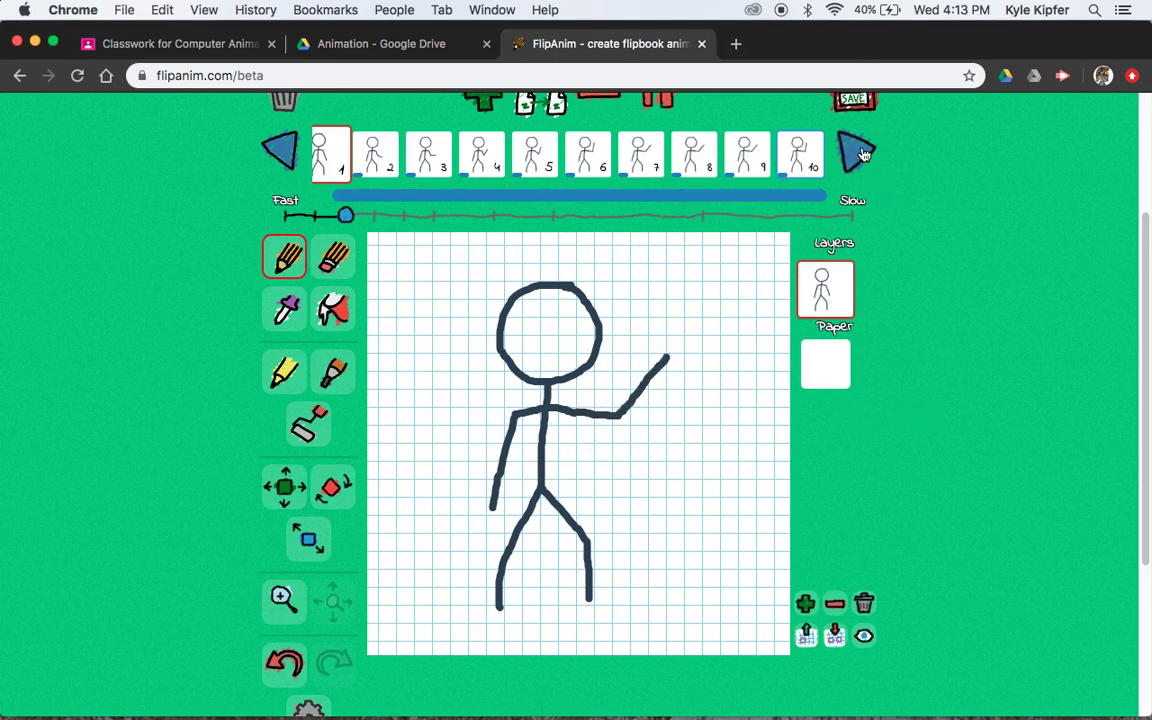
pyautogui.click(658, 103)
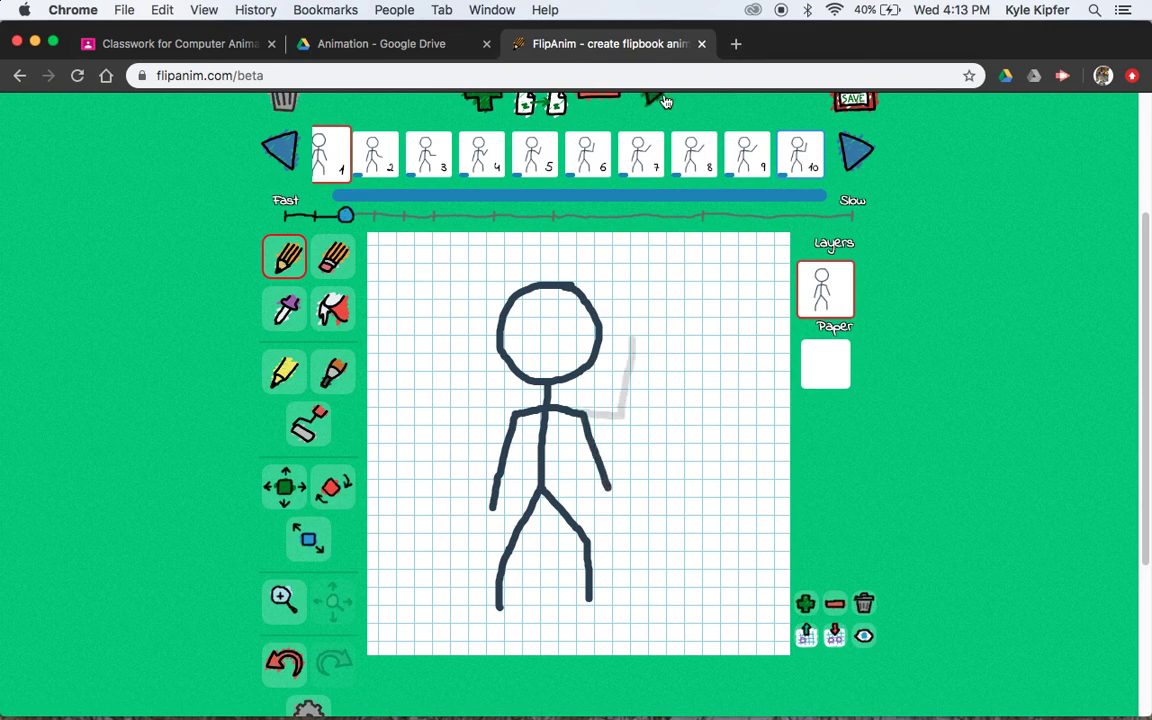
pyautogui.scroll(1, 902, 357)
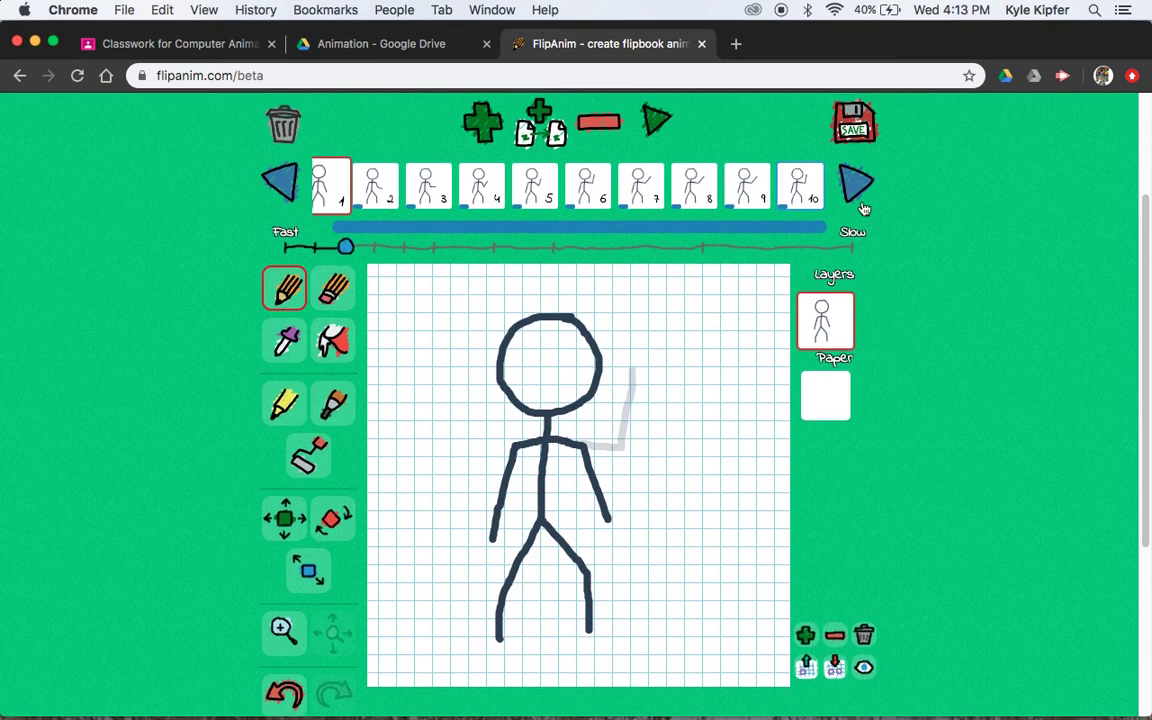
pyautogui.click(808, 195)
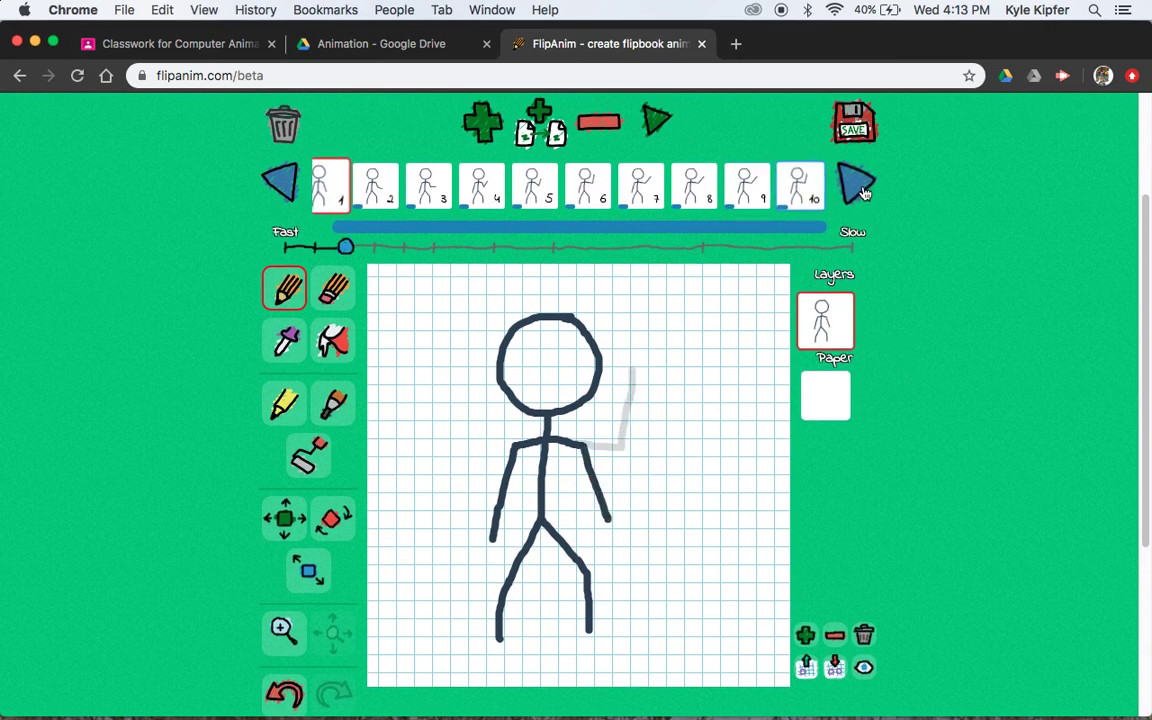
pyautogui.click(795, 183)
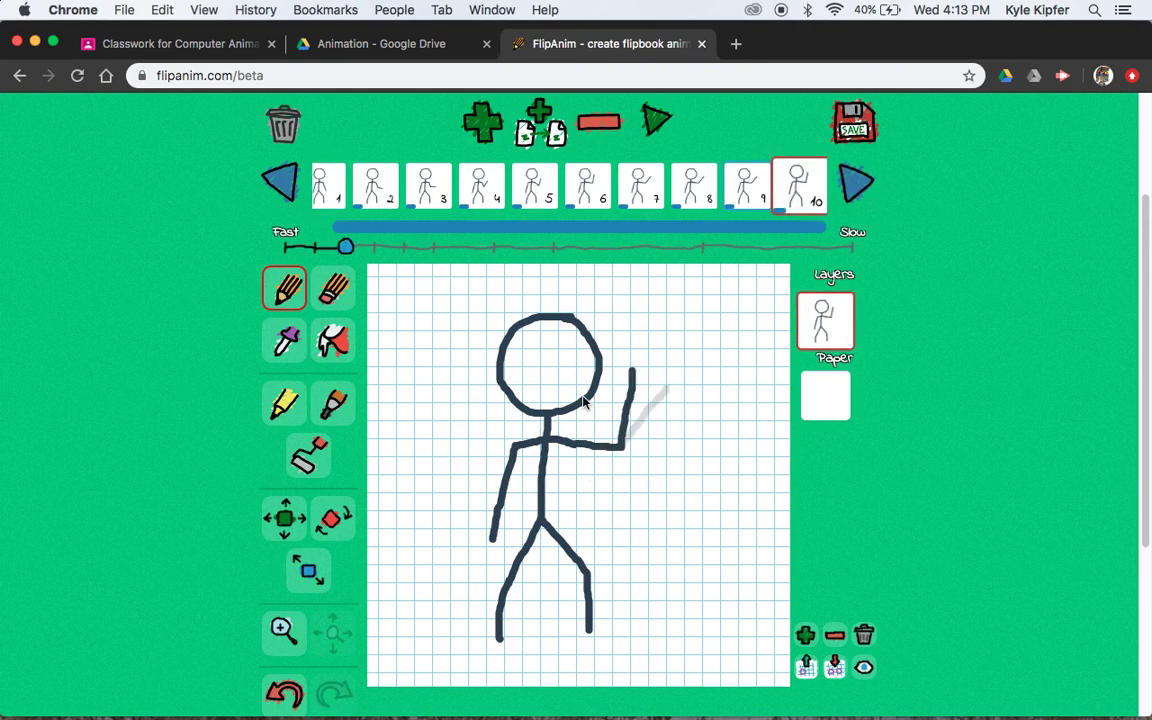
# Copy frame 9's pose and move the copy to the end of the sequence
pyautogui.click(755, 195)
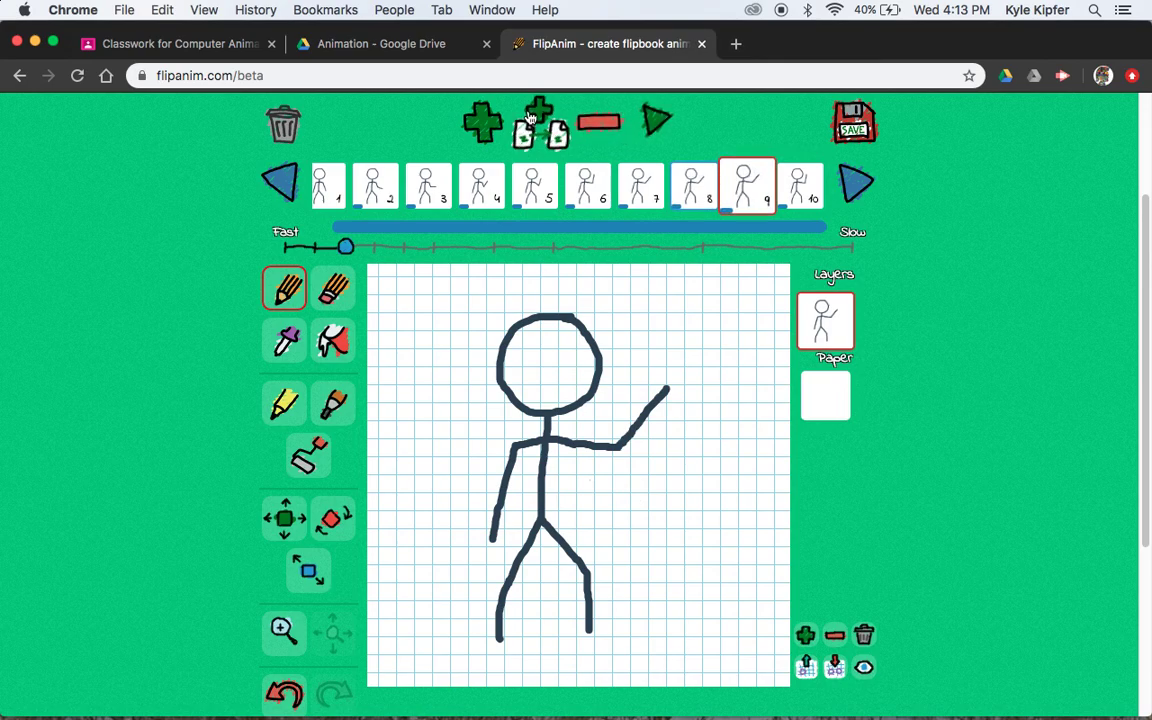
pyautogui.click(530, 118)
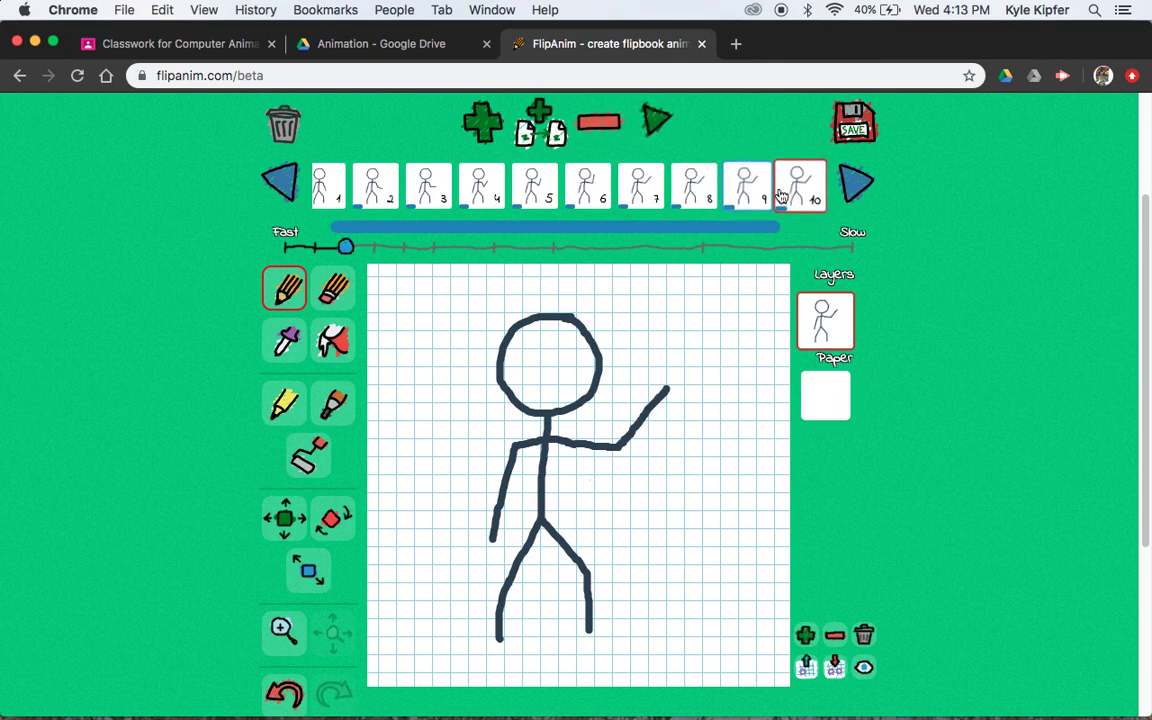
pyautogui.moveTo(806, 200); pyautogui.dragTo(841, 206)
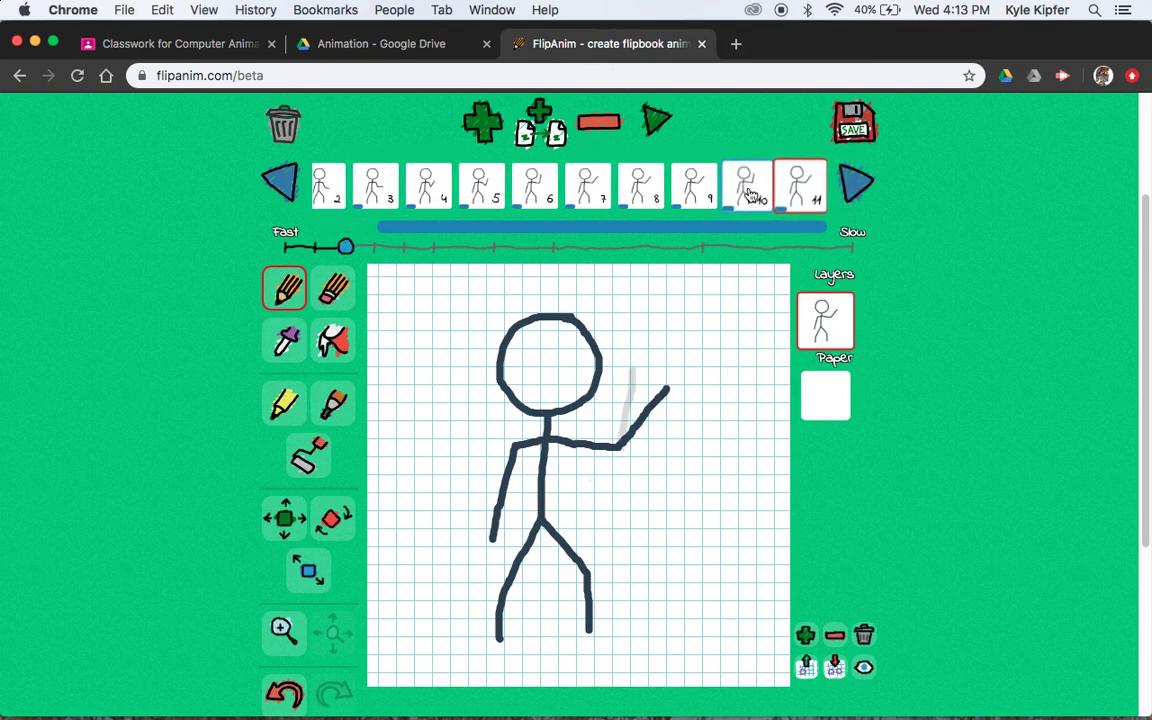
# Duplicate frame 11 to reach twelve frames and play the wave back
pyautogui.click(748, 193)
pyautogui.click(800, 195)
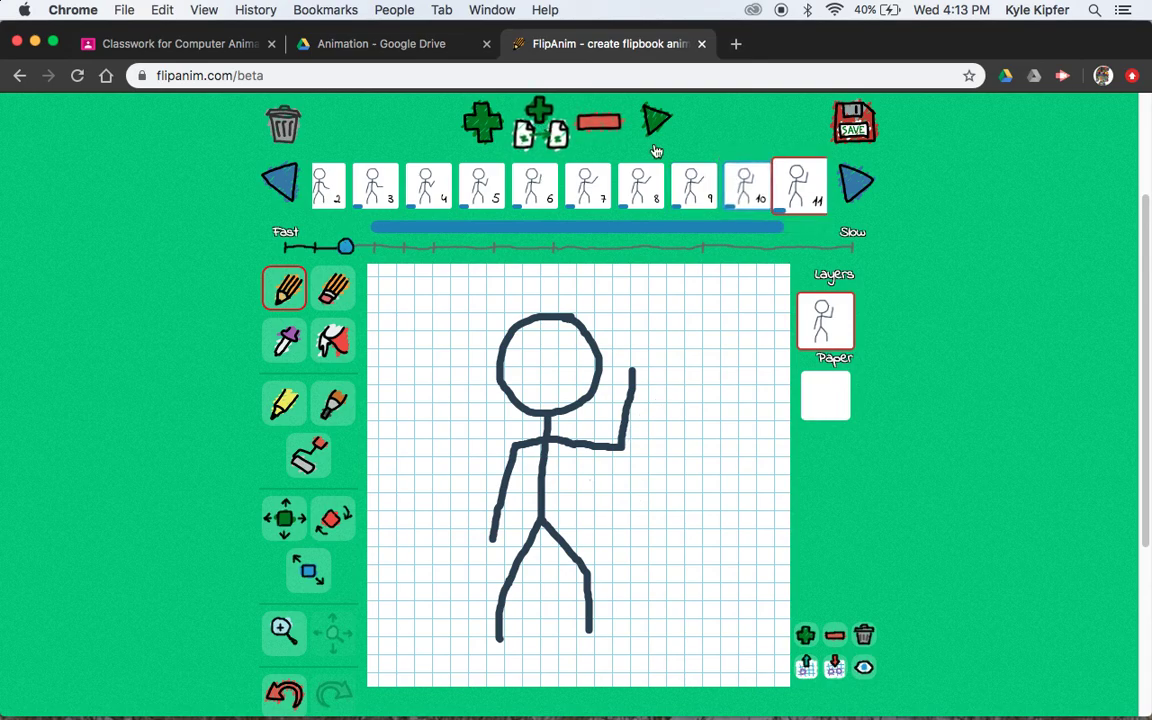
pyautogui.press('n')
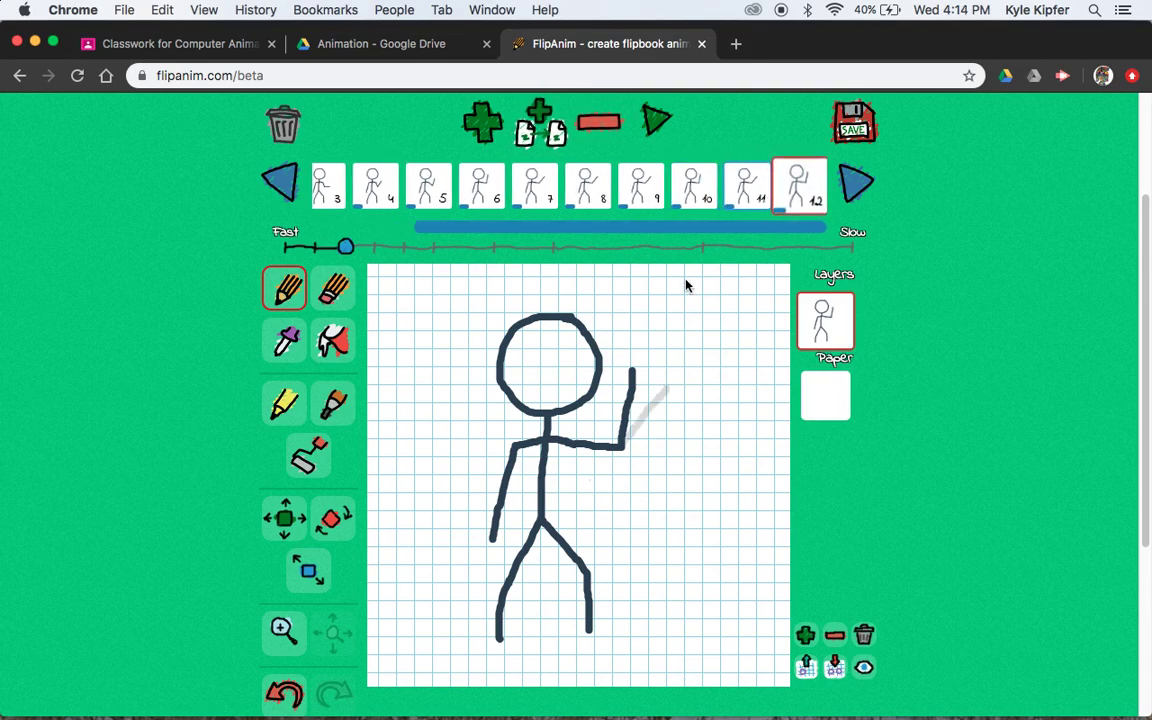
pyautogui.click(660, 122)
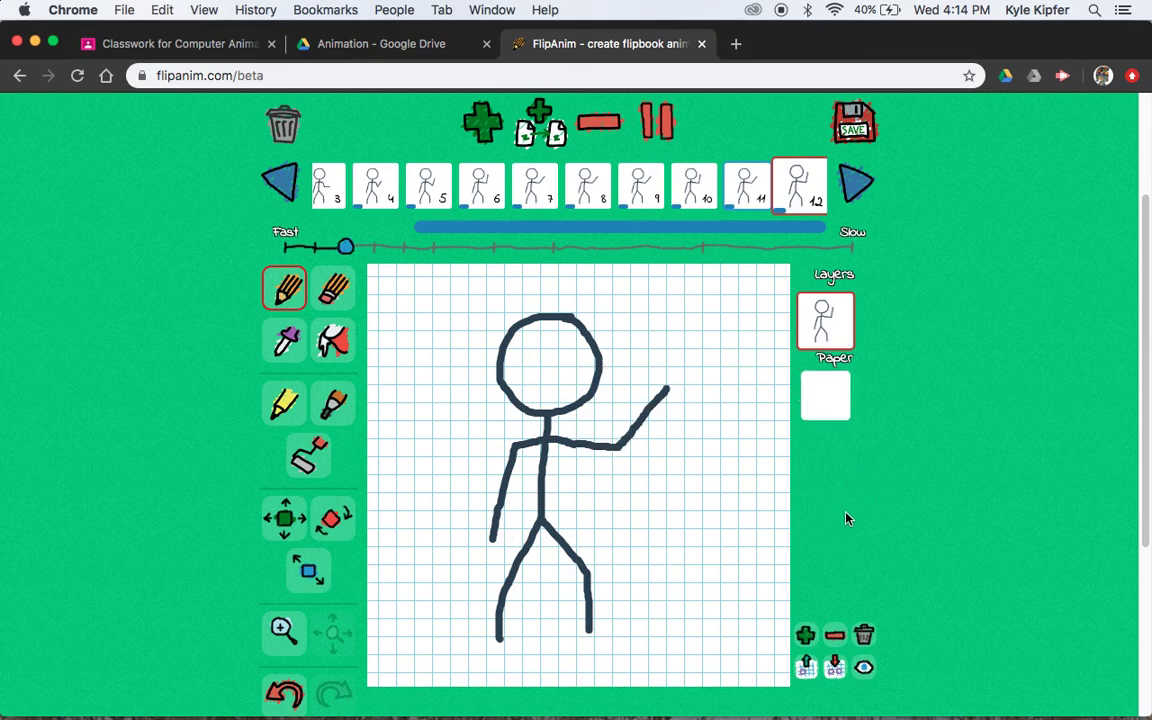
# Scroll the FlipAnim page up and down to review the twelve-frame wave
pyautogui.scroll(-2, 884, 474)
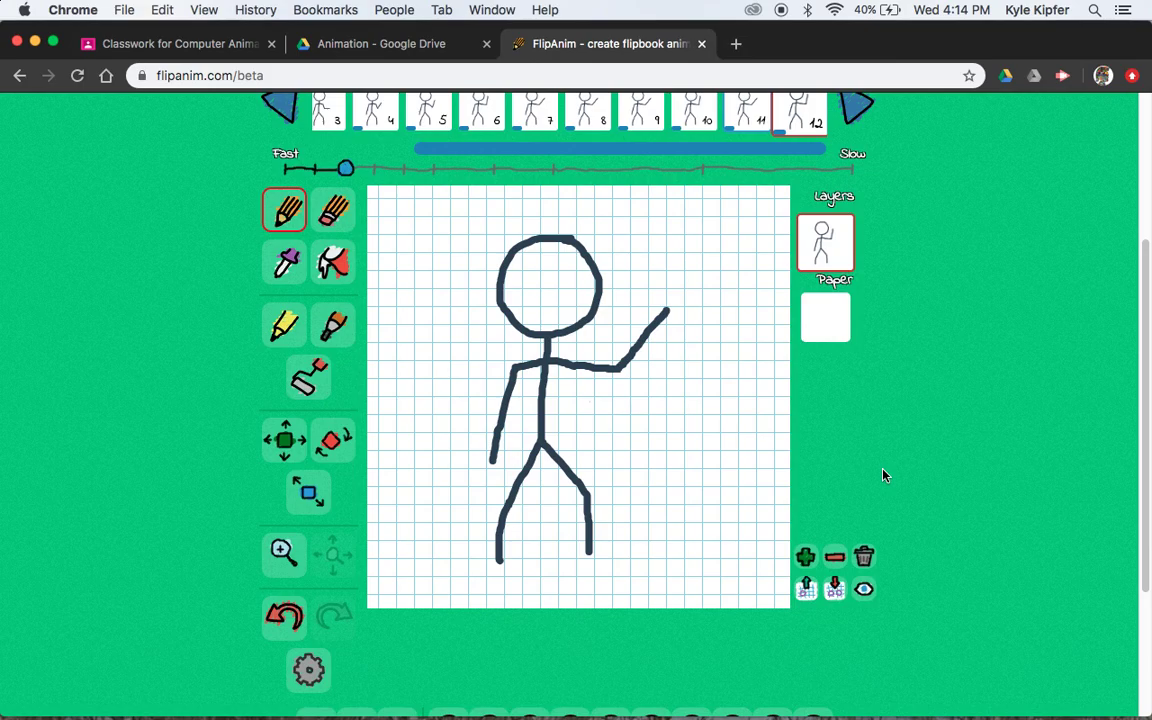
pyautogui.scroll(5, 884, 474)
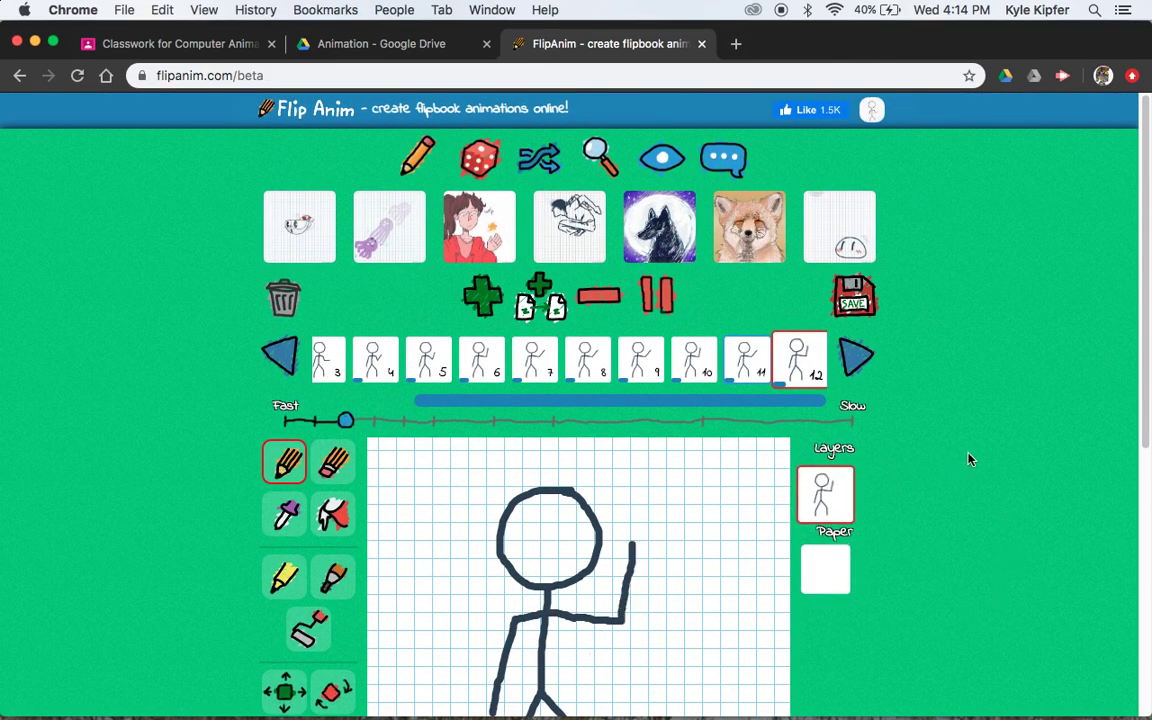
pyautogui.scroll(-4, 968, 459)
pyautogui.scroll(-2, 968, 459)
pyautogui.scroll(2, 968, 459)
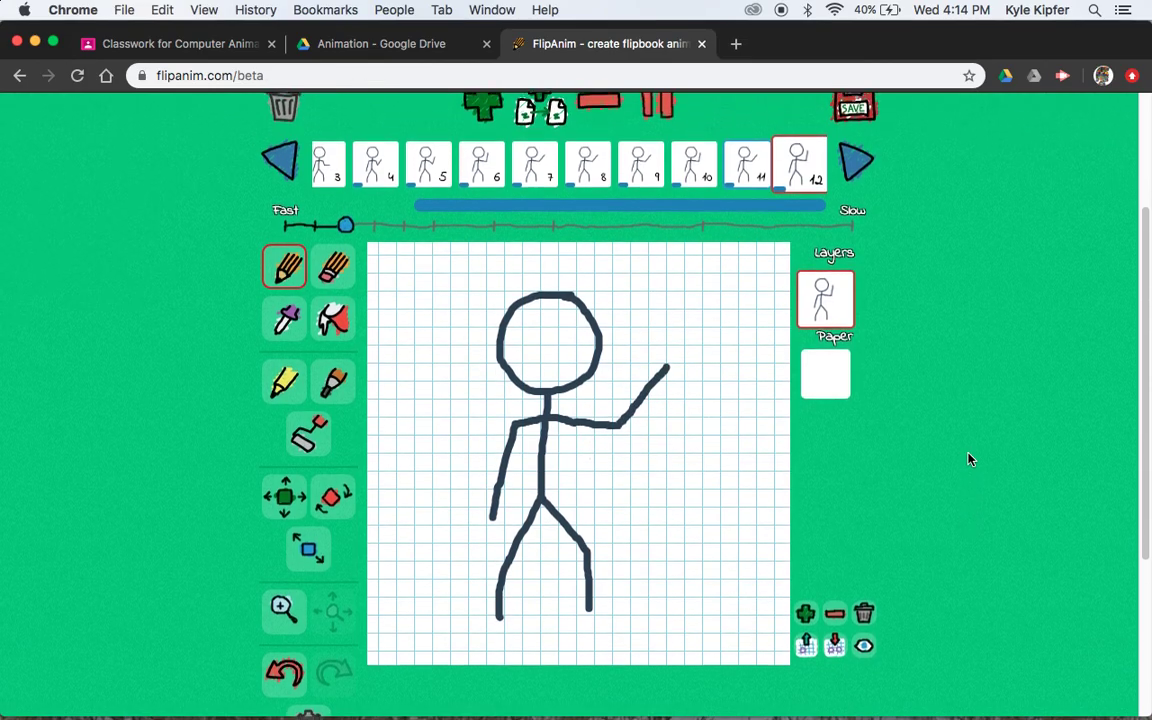
pyautogui.scroll(1, 957, 447)
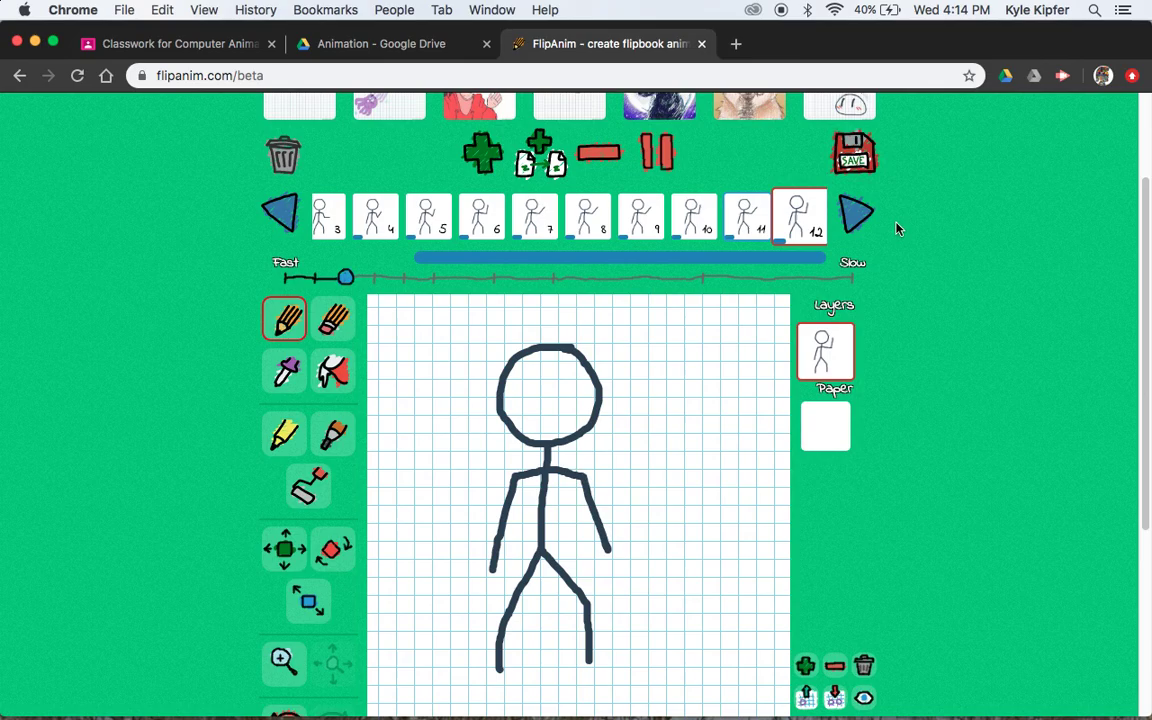
pyautogui.scroll(2, 897, 229)
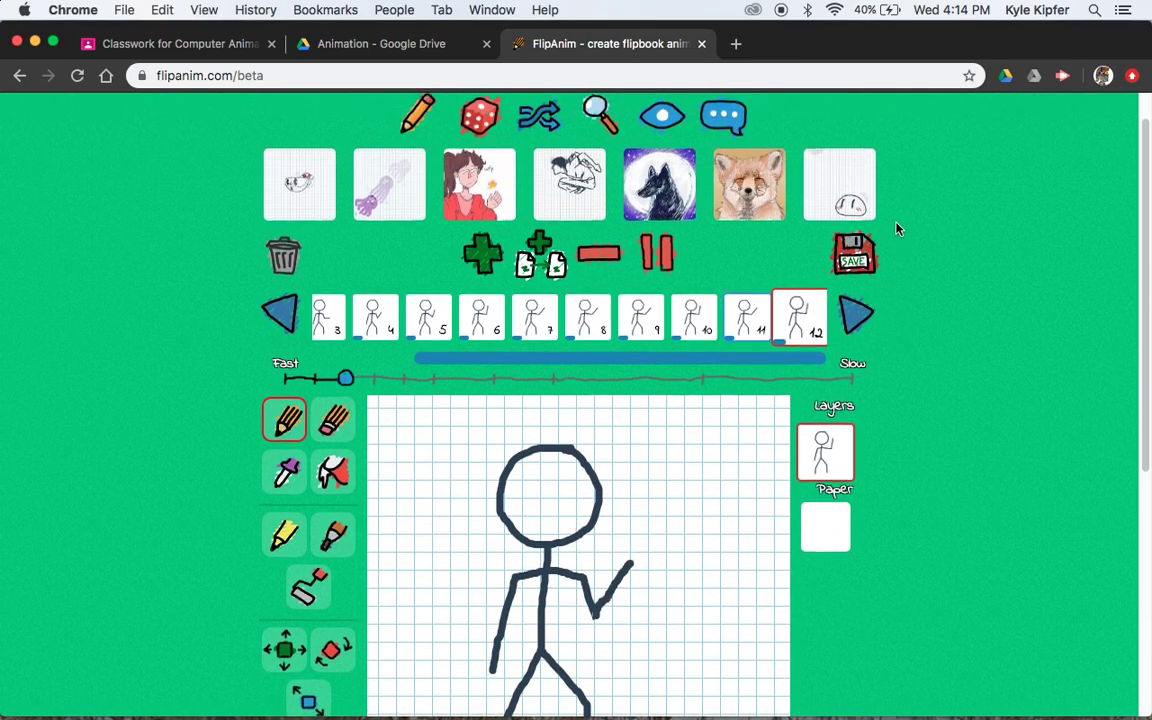
# Bring up the save dialog and enter 'Wavey' as the animation title
pyautogui.click(850, 266)
pyautogui.scroll(-3, 791, 337)
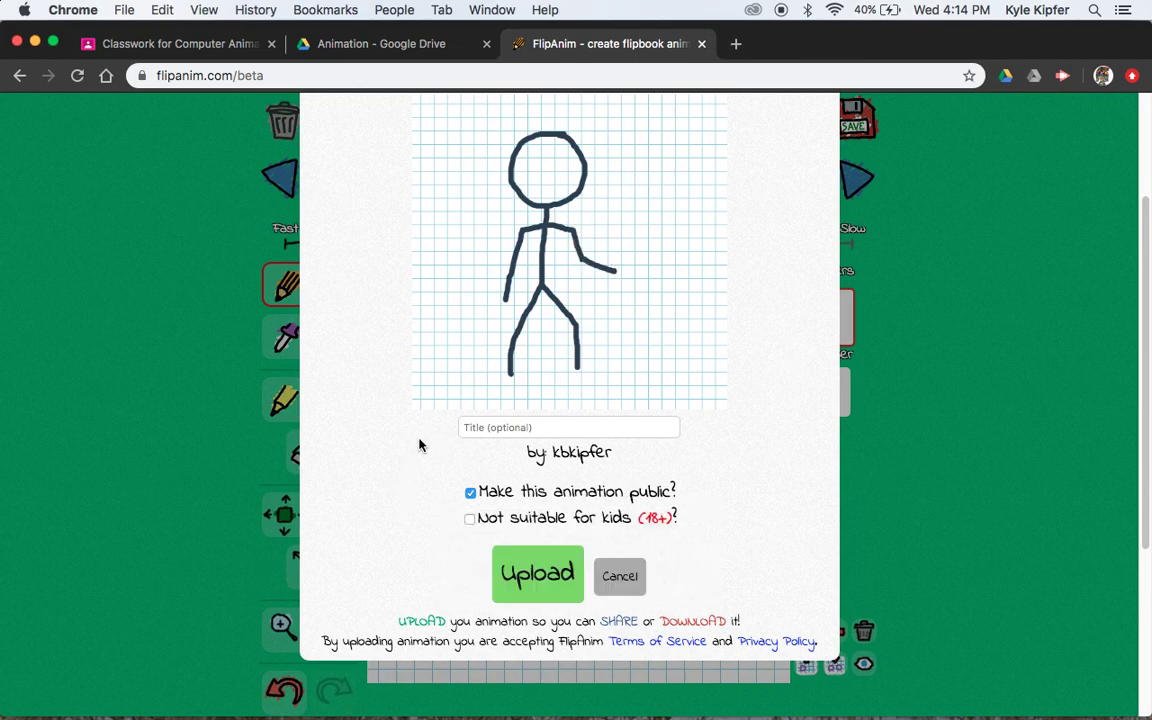
pyautogui.scroll(1, 418, 414)
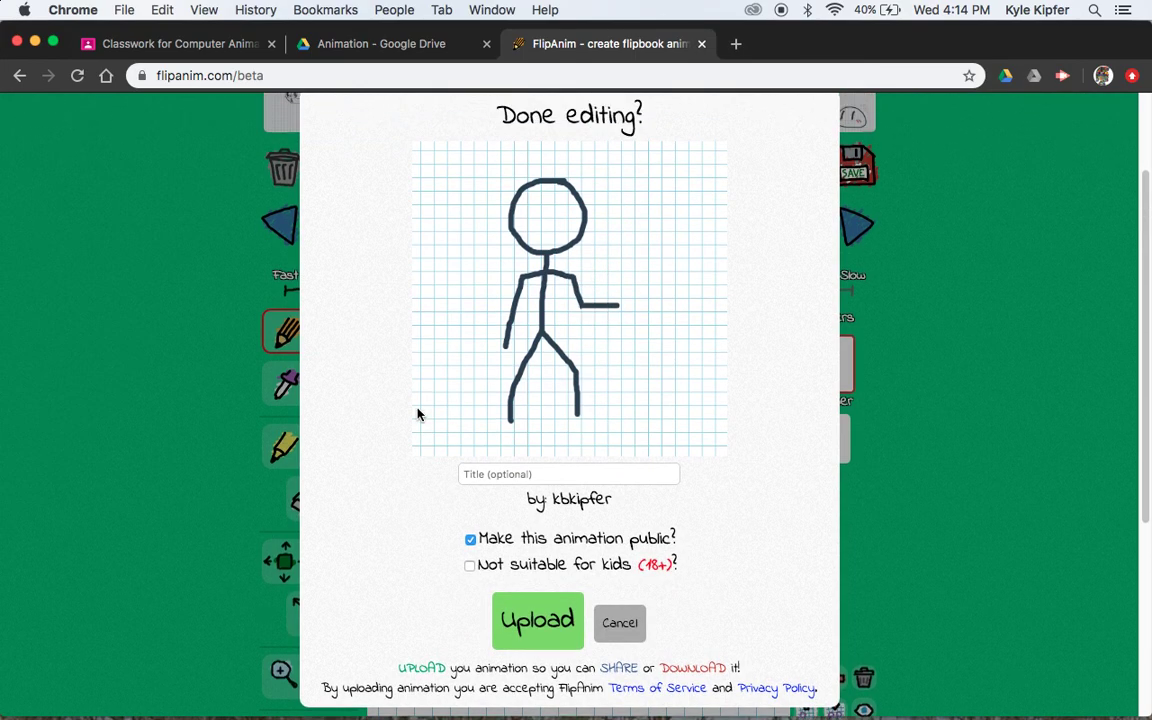
pyautogui.click(521, 477)
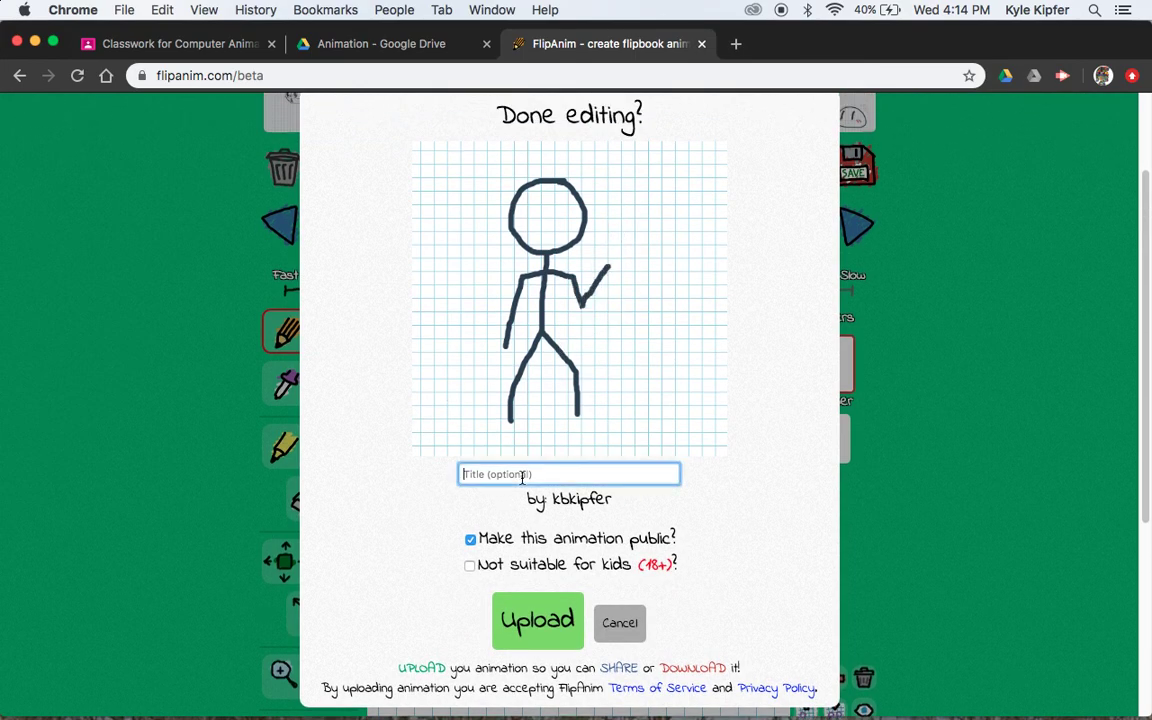
pyautogui.write('H')
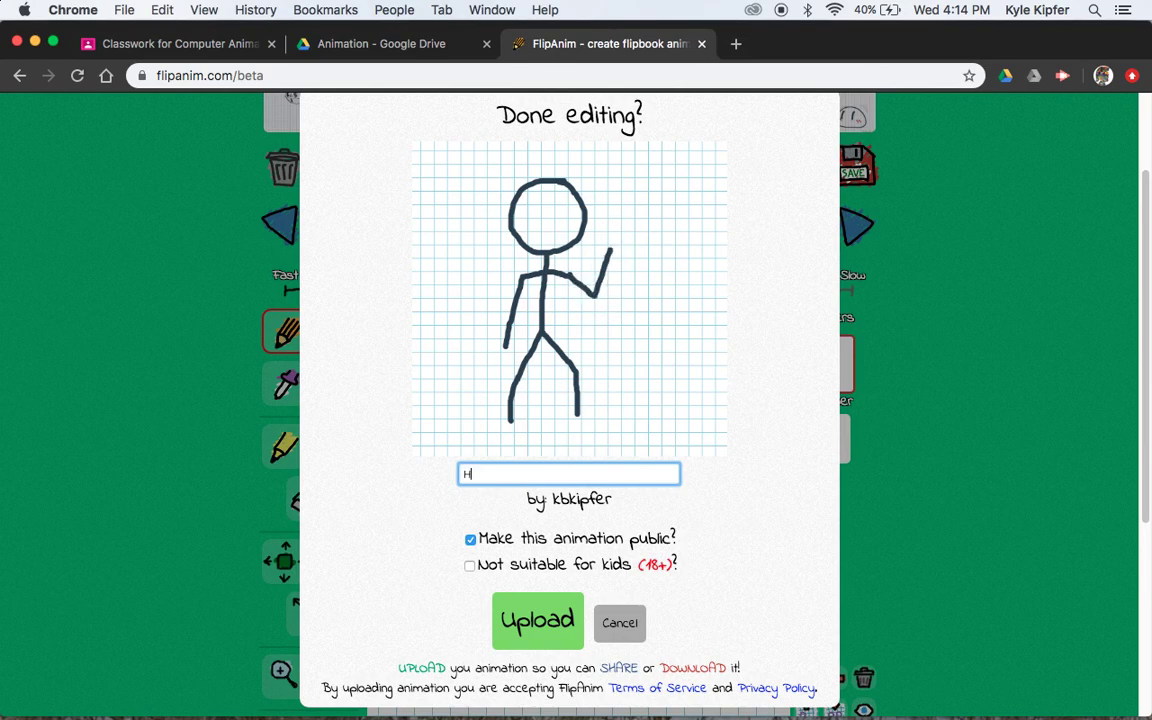
pyautogui.press('BackSpace')
pyautogui.write('Wavey')
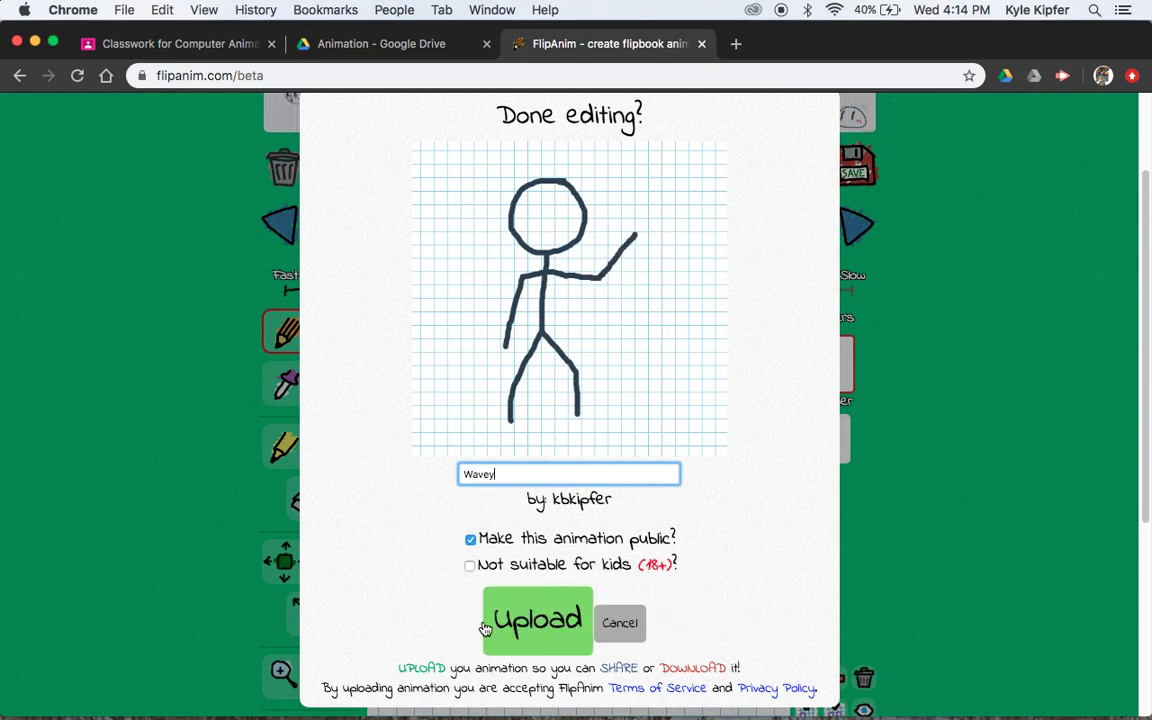
# Untick 'Make this animation public?' to keep it private and submit it
pyautogui.moveTo(517, 533)
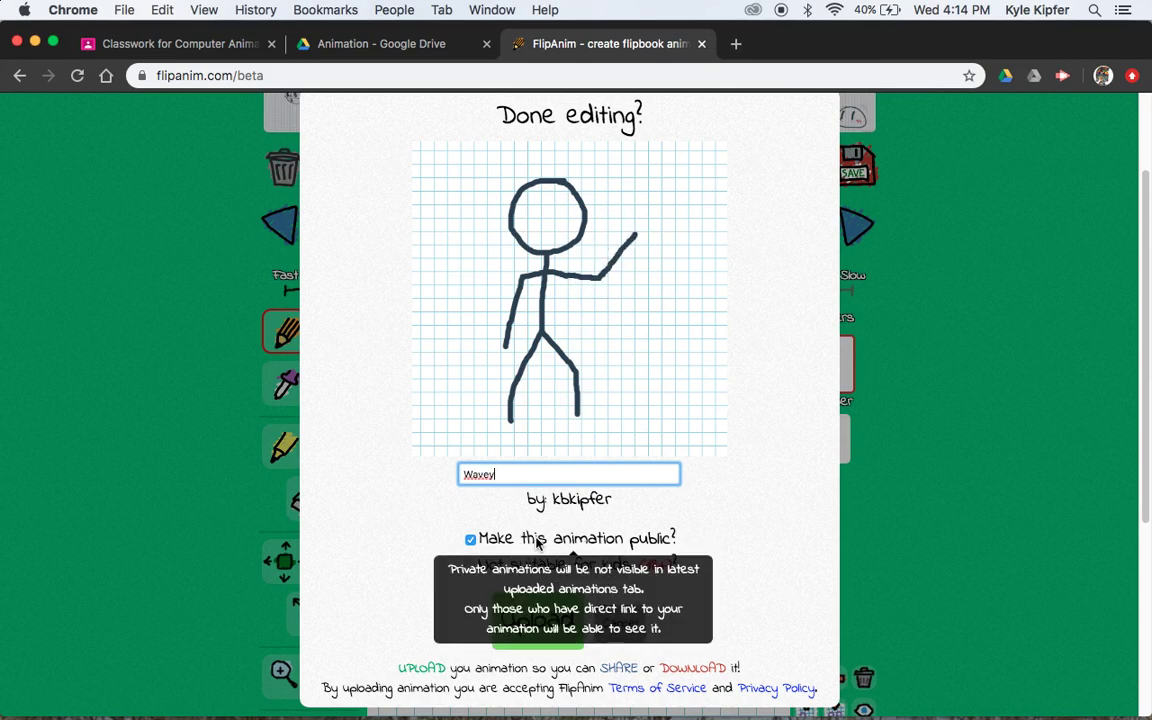
pyautogui.moveTo(474, 543)
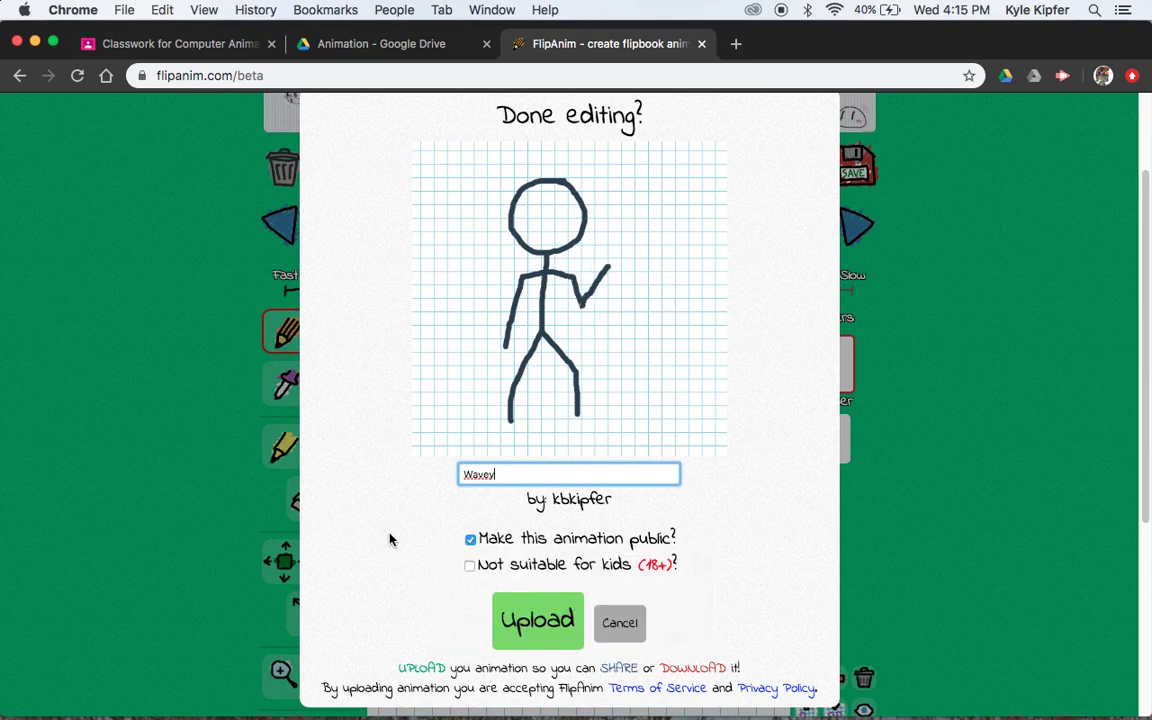
pyautogui.click(470, 539)
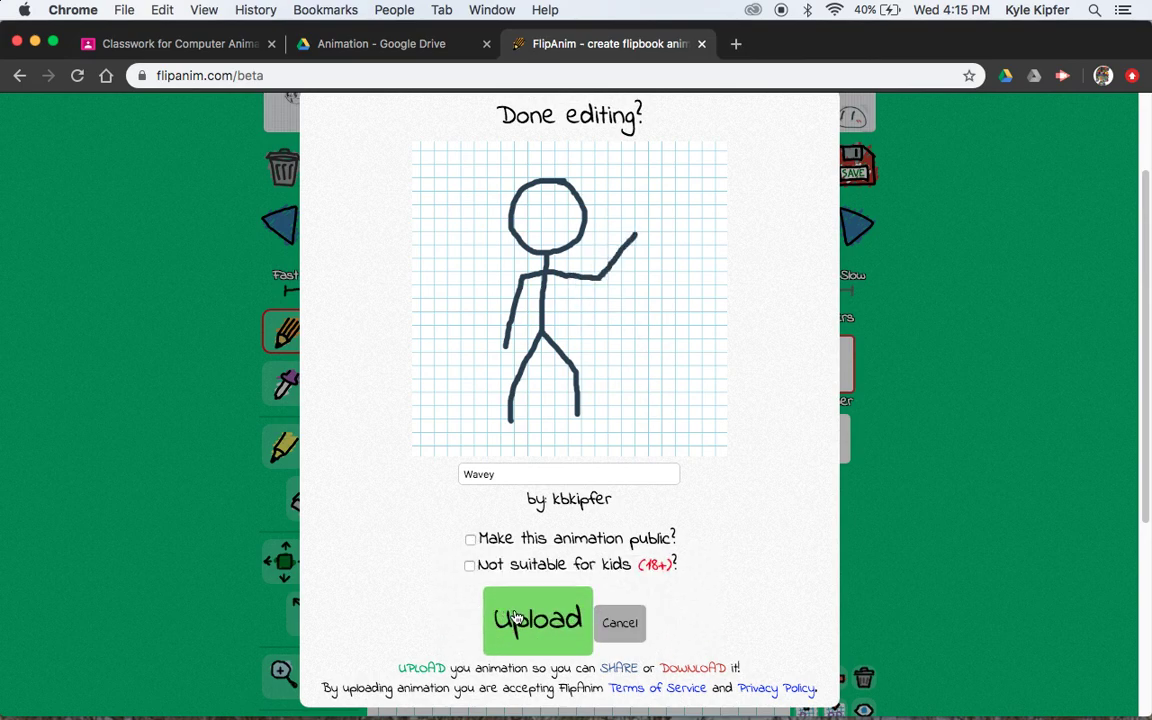
pyautogui.click(515, 617)
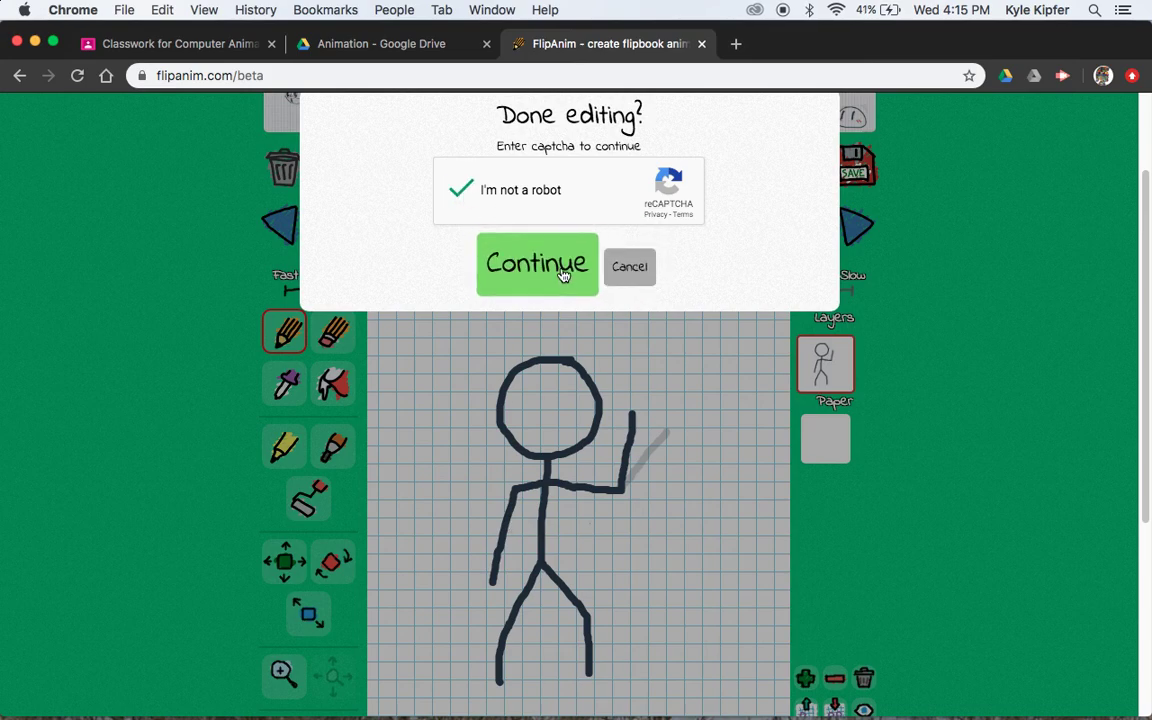
# Pass the reCAPTCHA check and continue the upload
pyautogui.click(505, 248)
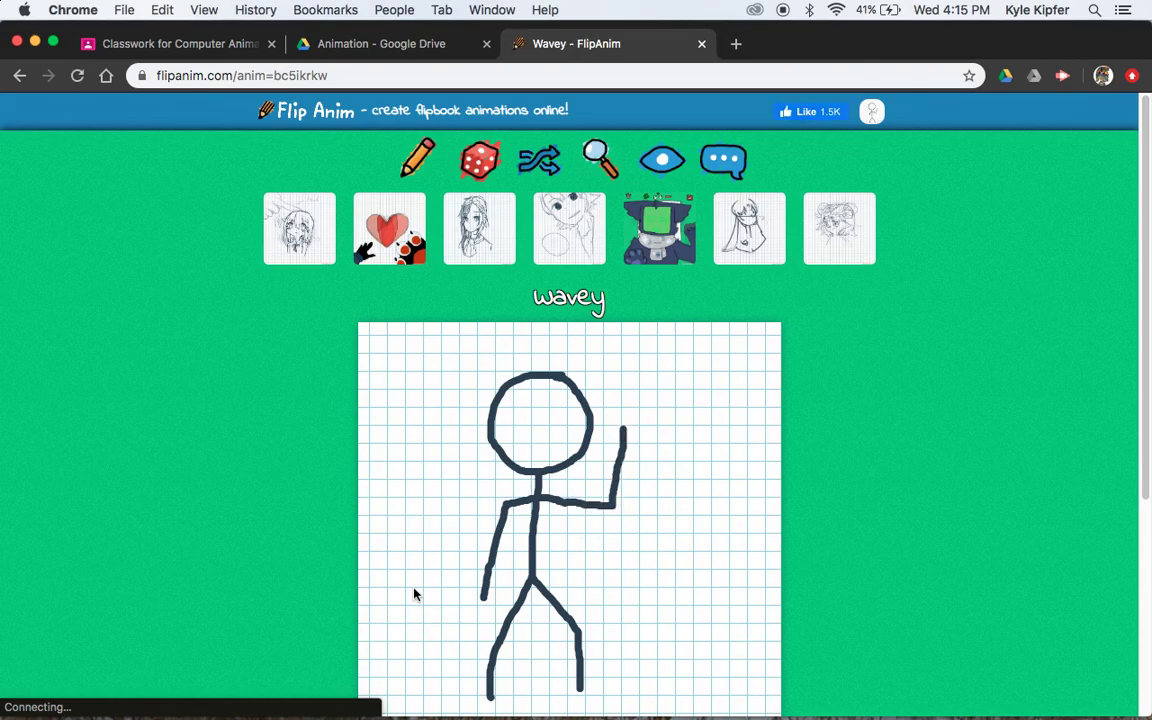
# Open the published Wavey animation as its GIF image, bc5ikrkw.gif
pyautogui.scroll(-3, 309, 395)
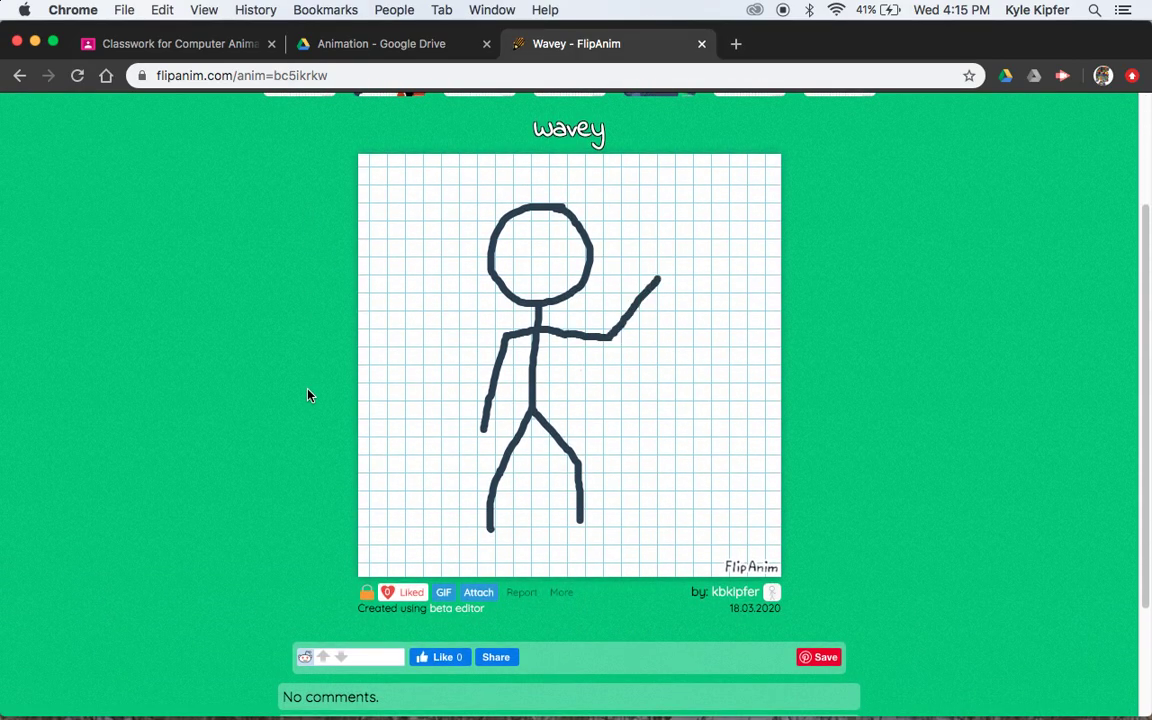
pyautogui.scroll(1, 309, 395)
pyautogui.scroll(1, 309, 395)
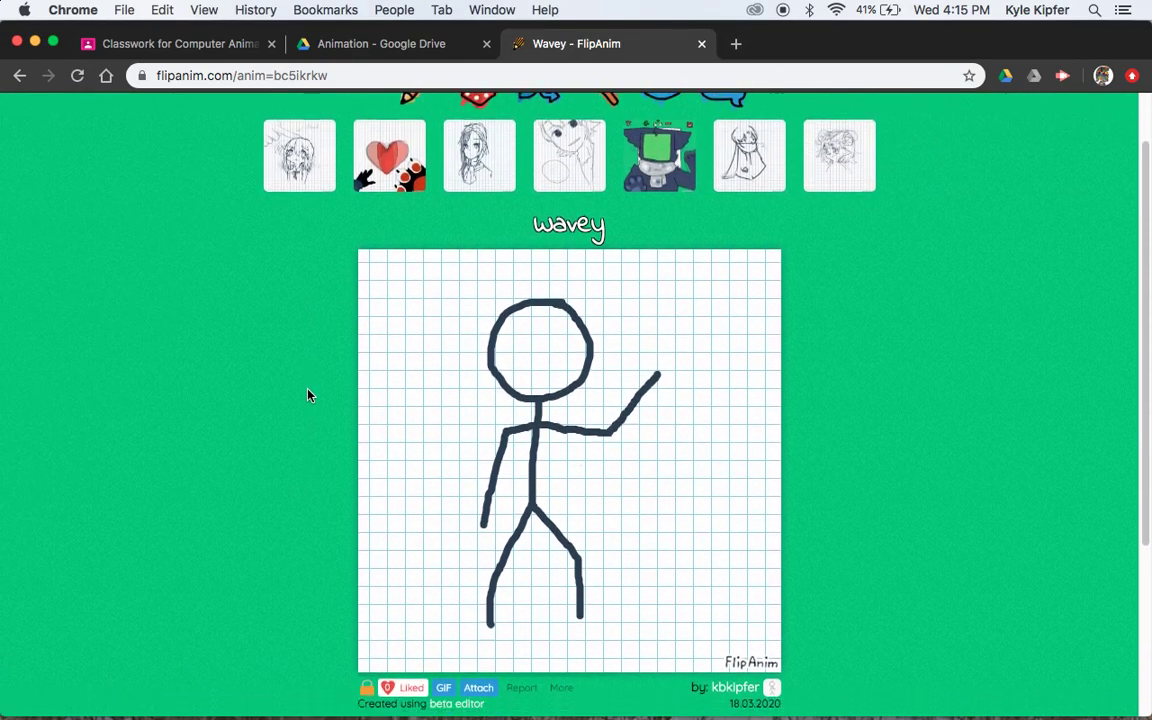
pyautogui.scroll(-3, 309, 395)
pyautogui.scroll(2, 309, 395)
pyautogui.scroll(-4, 309, 395)
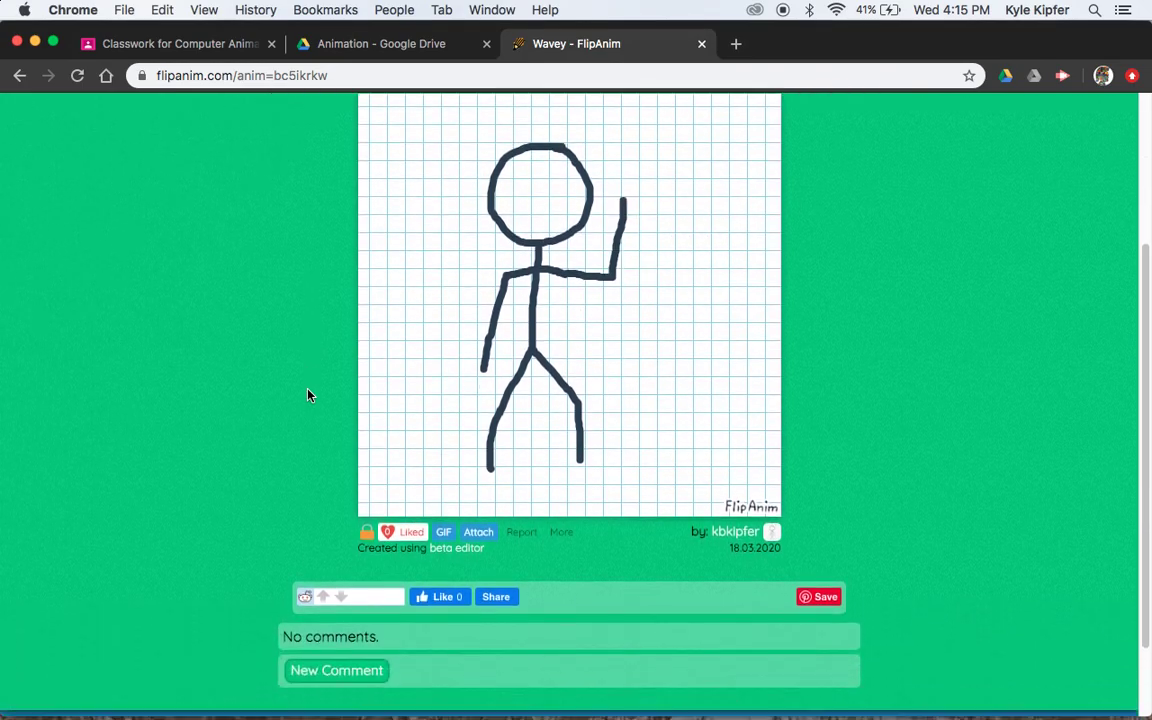
pyautogui.scroll(6, 309, 395)
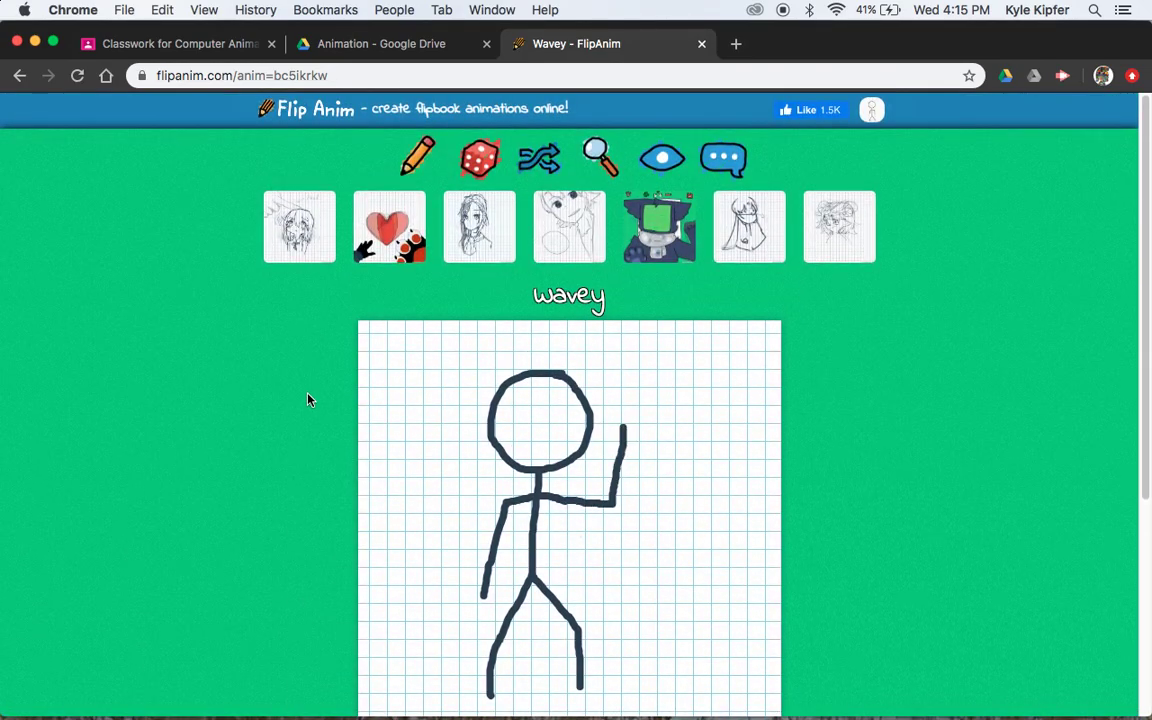
pyautogui.scroll(-3, 309, 395)
pyautogui.scroll(1, 309, 400)
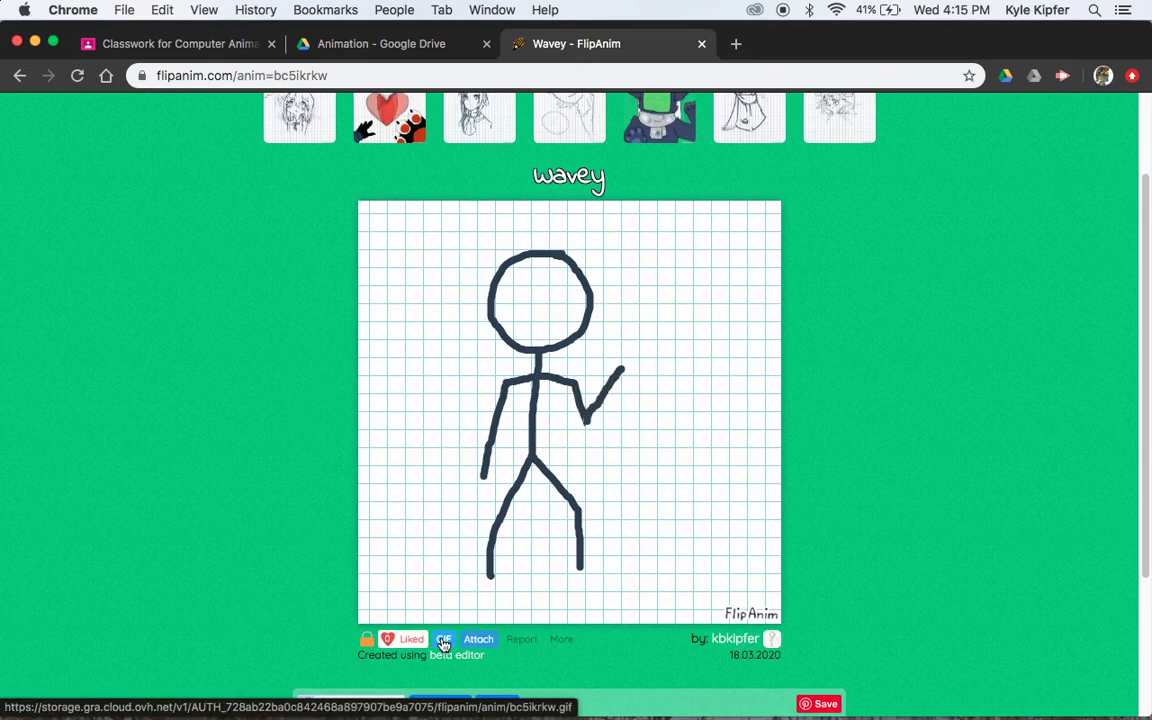
pyautogui.click(443, 643)
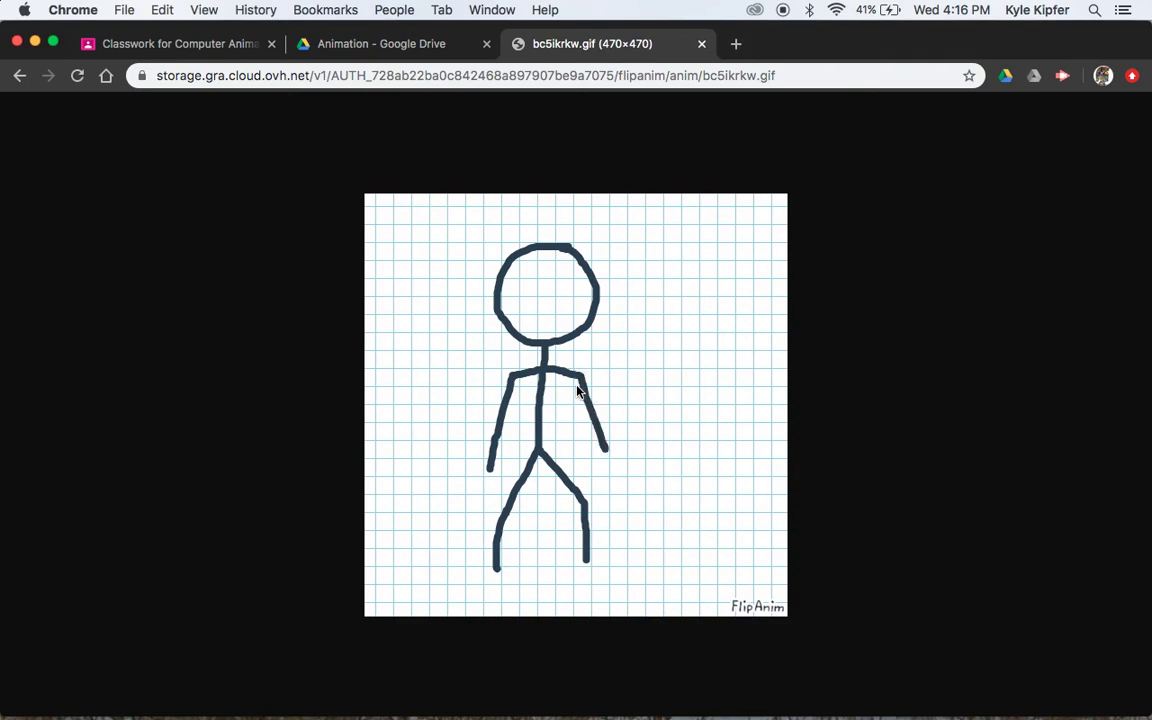
pyautogui.rightClick(577, 391)
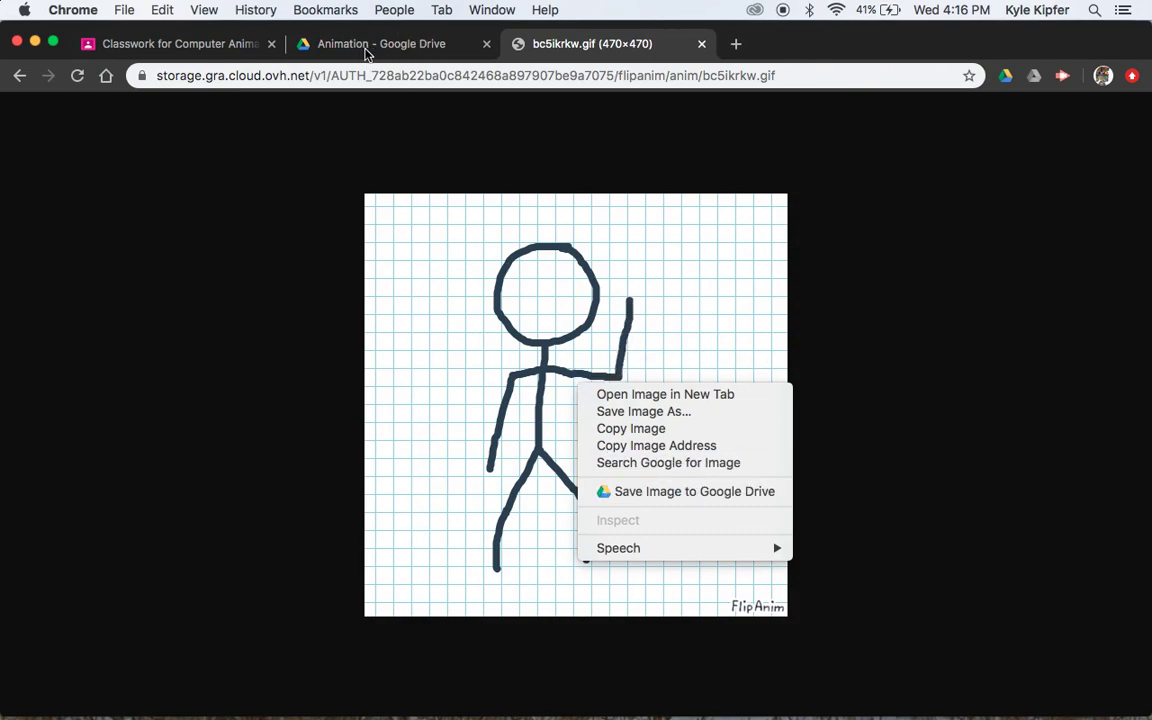
# Dismiss the image options, check the Animation Drive folder, then show the Computer Animation Classwork page
pyautogui.click(390, 50)
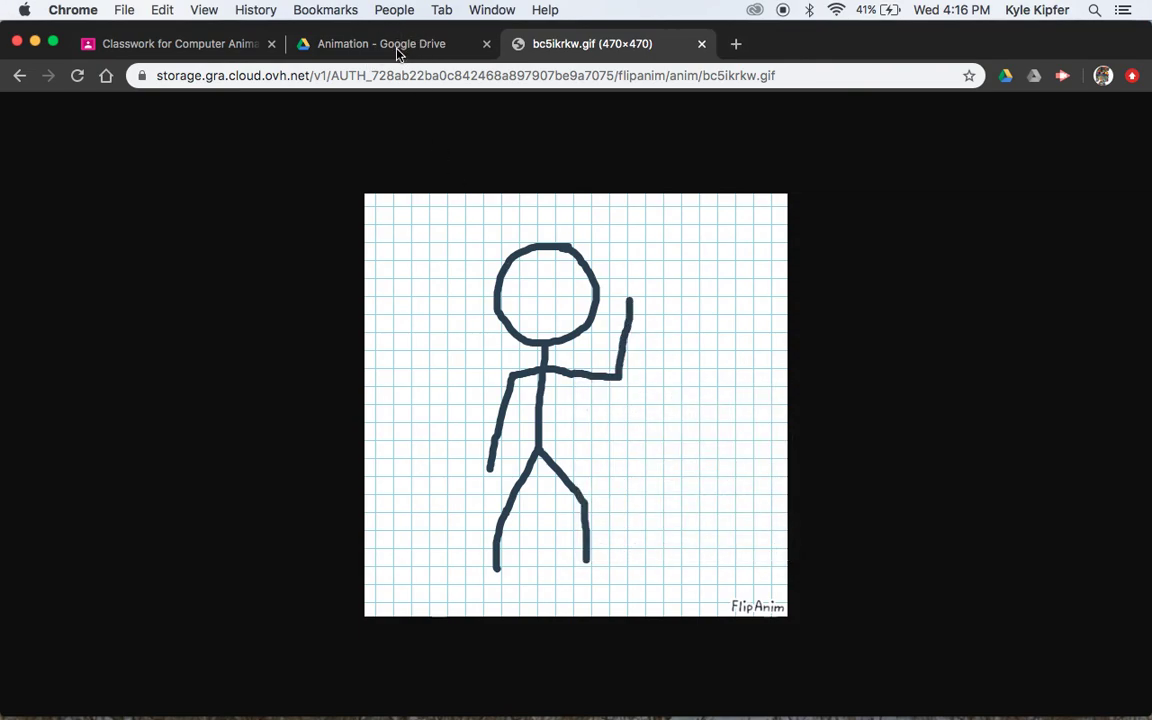
pyautogui.click(345, 44)
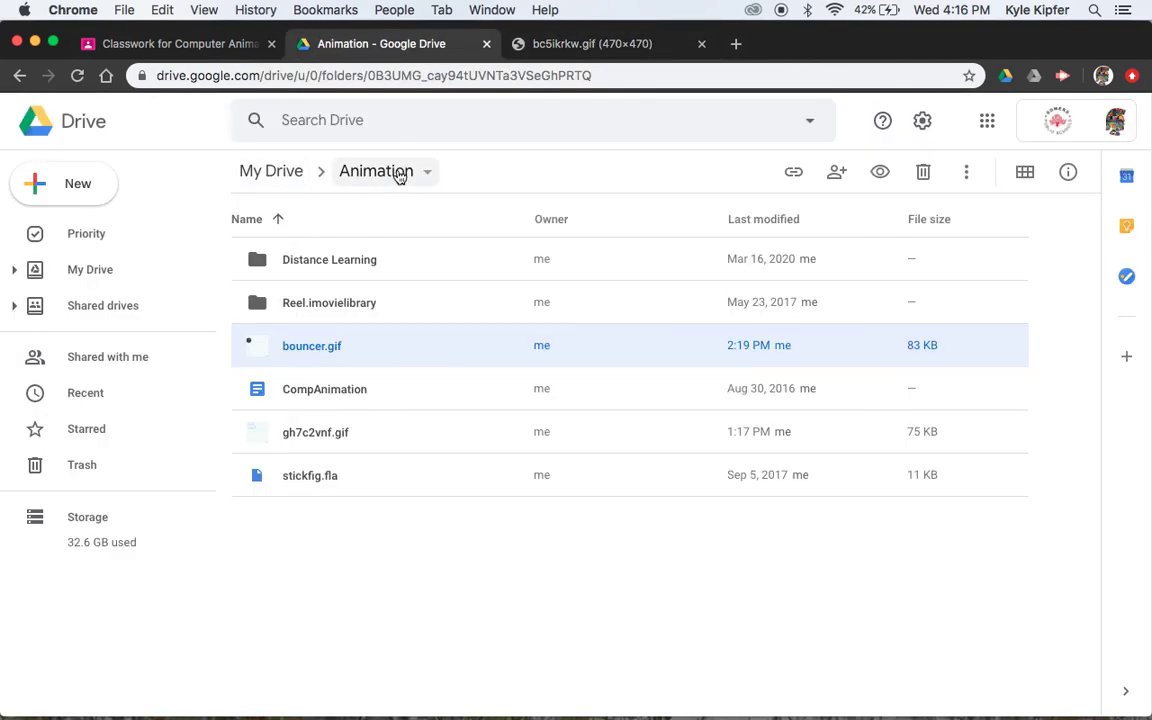
pyautogui.click(589, 44)
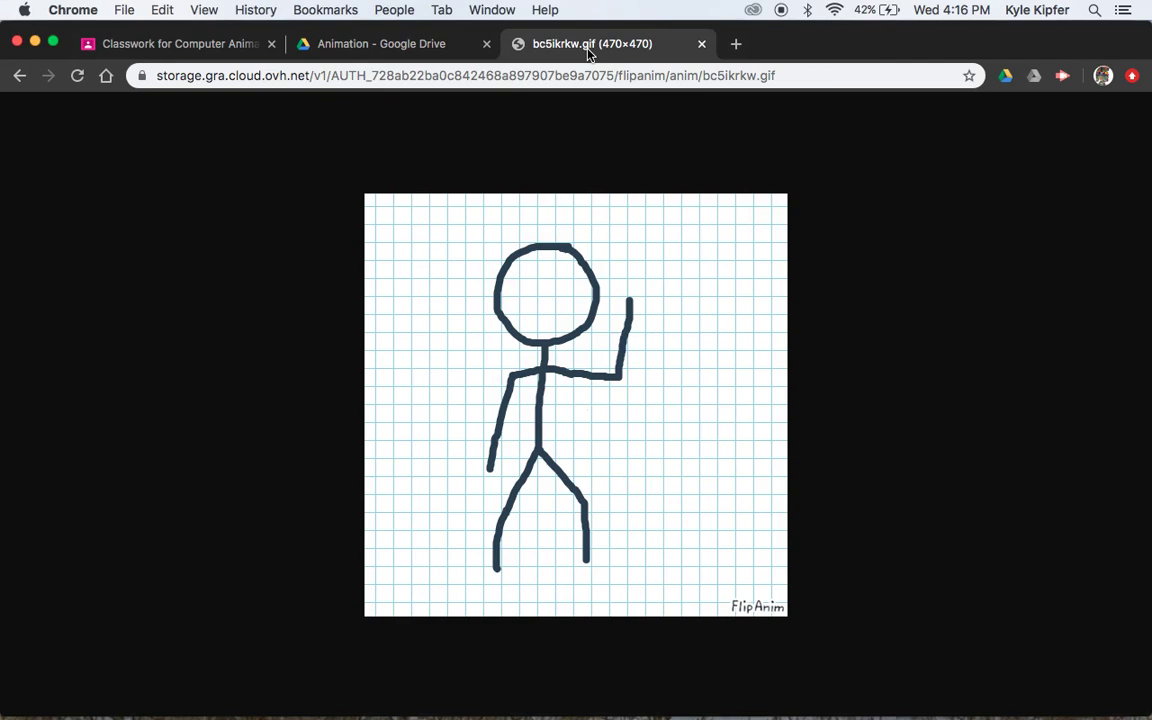
pyautogui.click(208, 48)
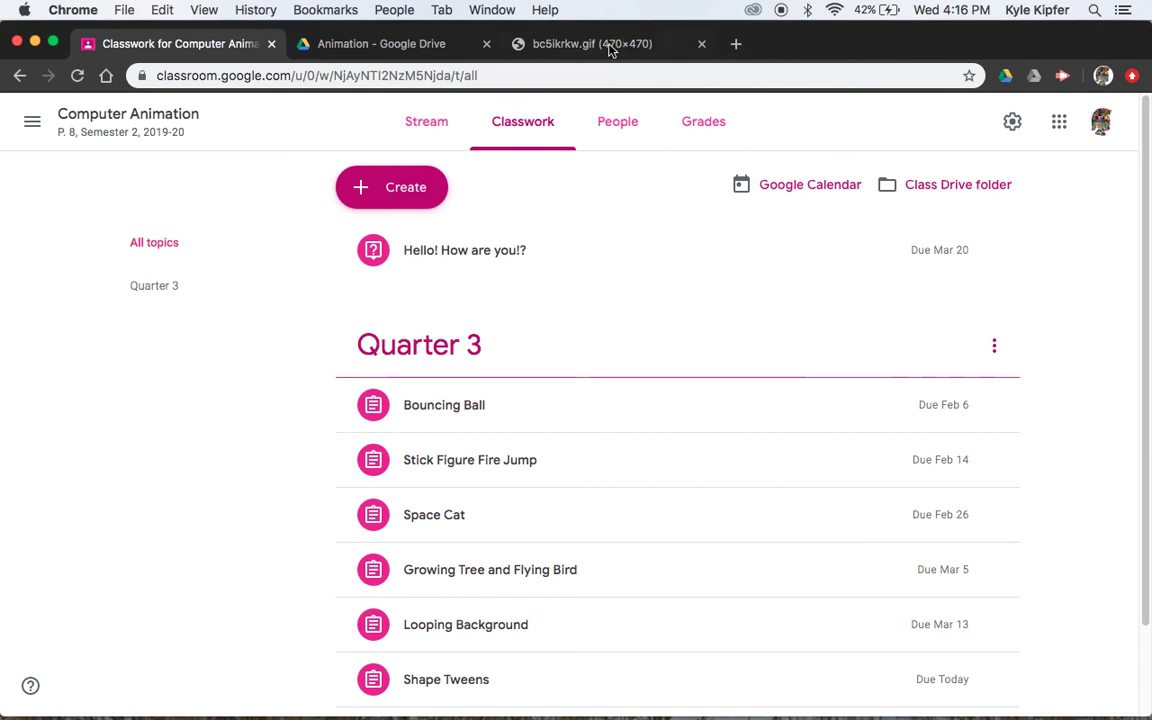
# View the class stream, then return to the bc5ikrkw.gif tab
pyautogui.click(423, 128)
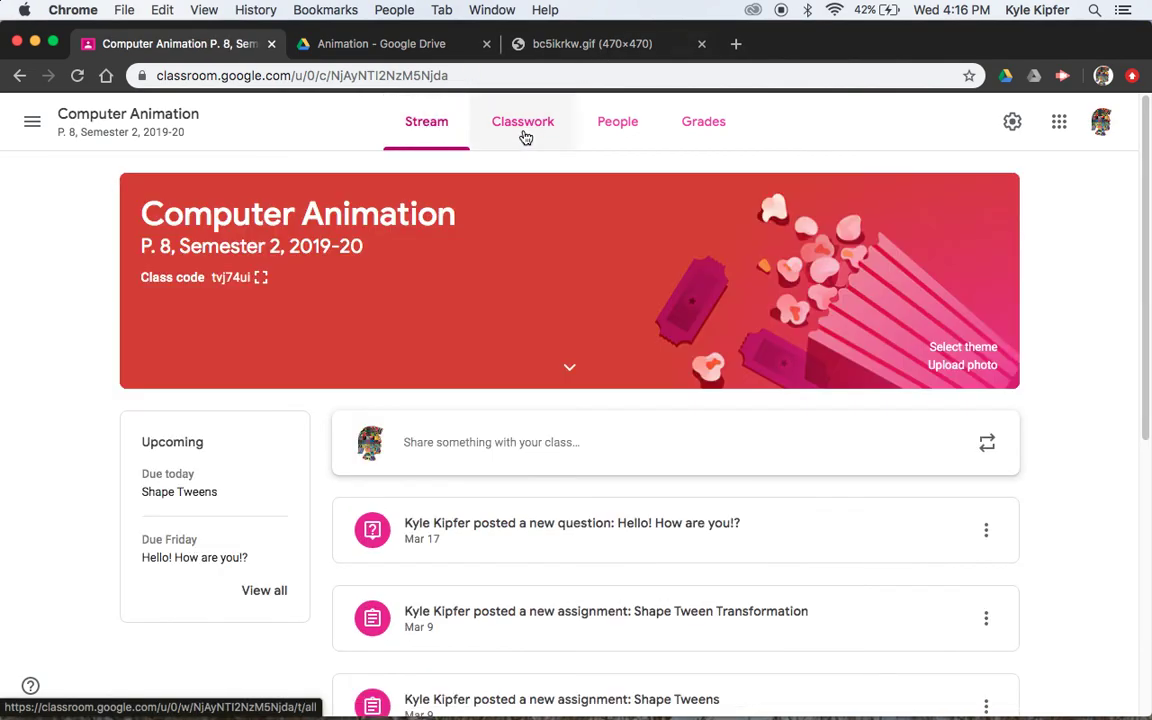
pyautogui.click(518, 44)
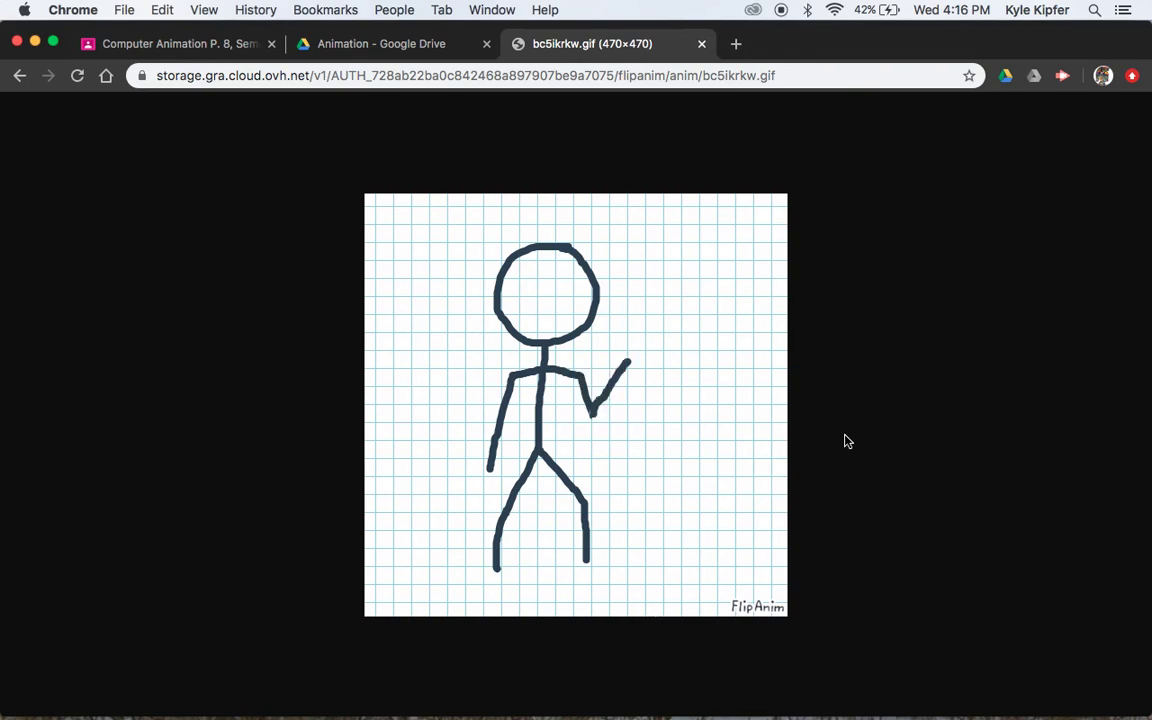
# Bring up QuickTime Player's Dock menu with the option to stop screen recording
pyautogui.moveTo(810, 700)
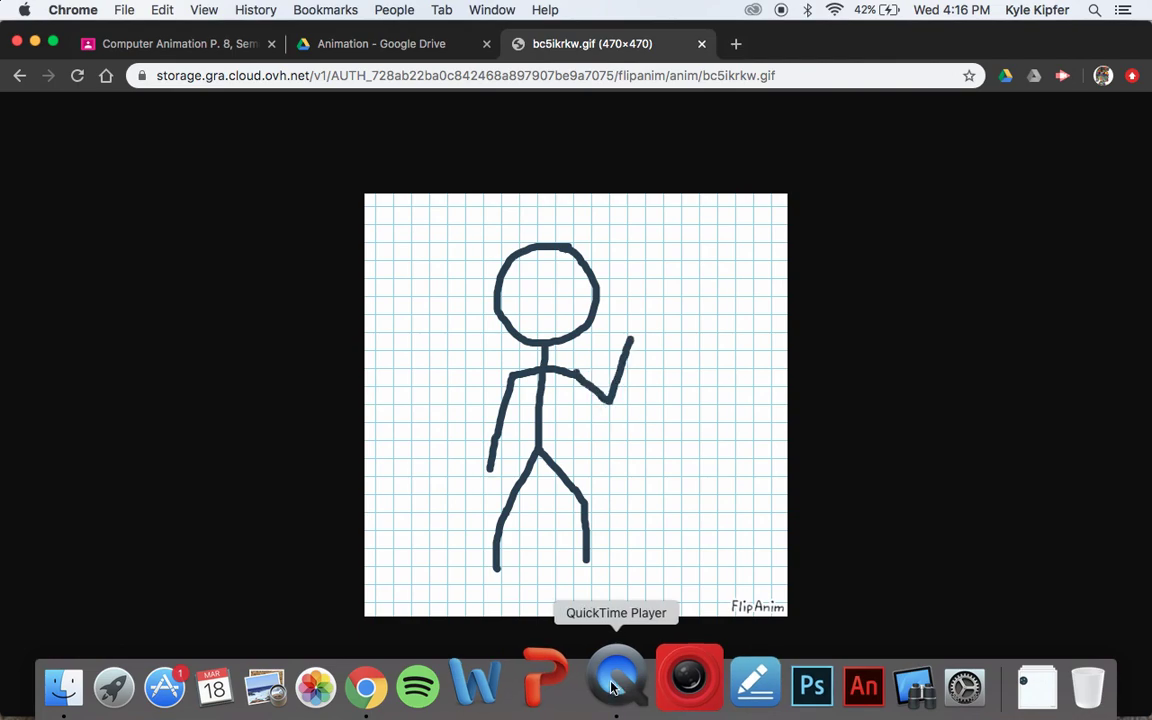
pyautogui.rightClick(613, 688)
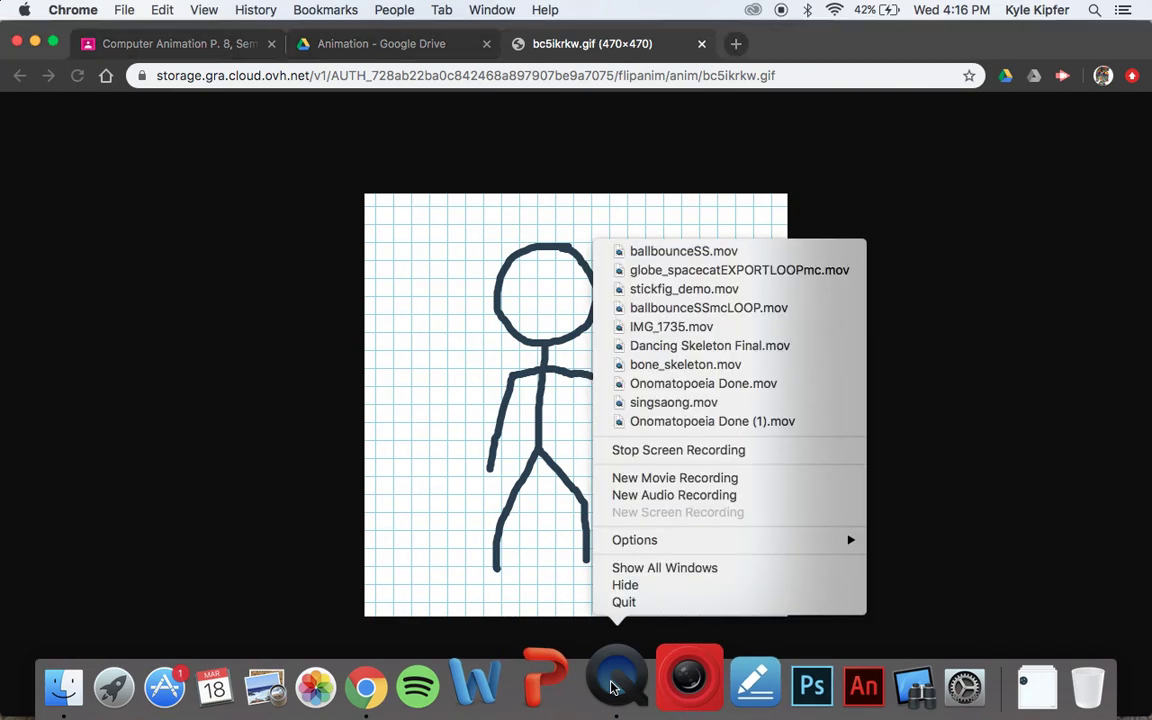